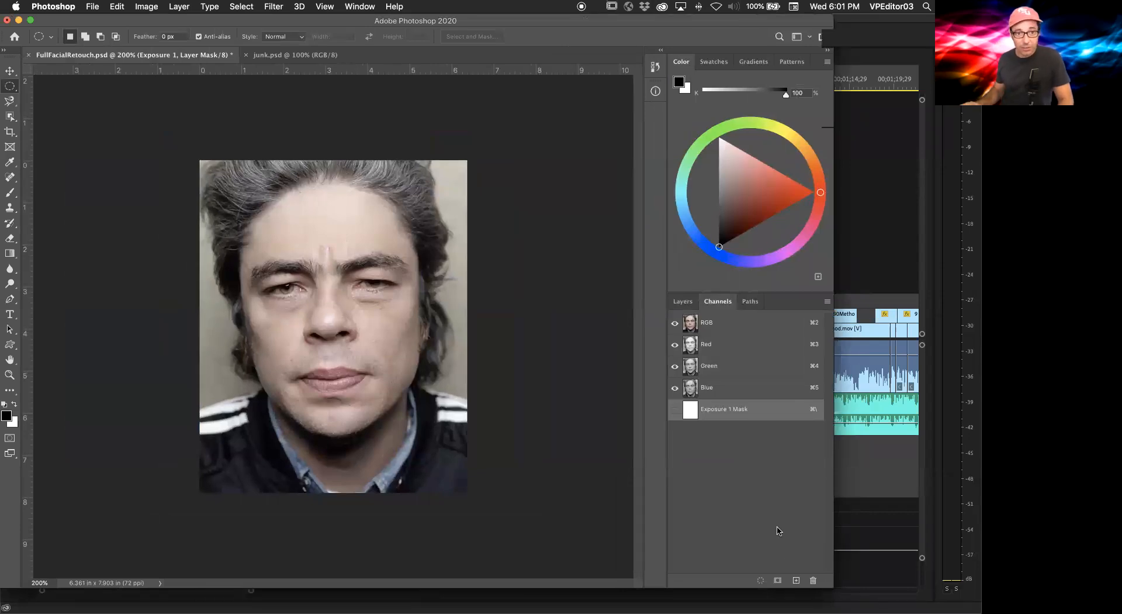
Step: Flatten the portrait's layer stack into a single Background layer, discarding hidden layers
left_click(684, 302)
left_click_drag(829, 392, 829, 545)
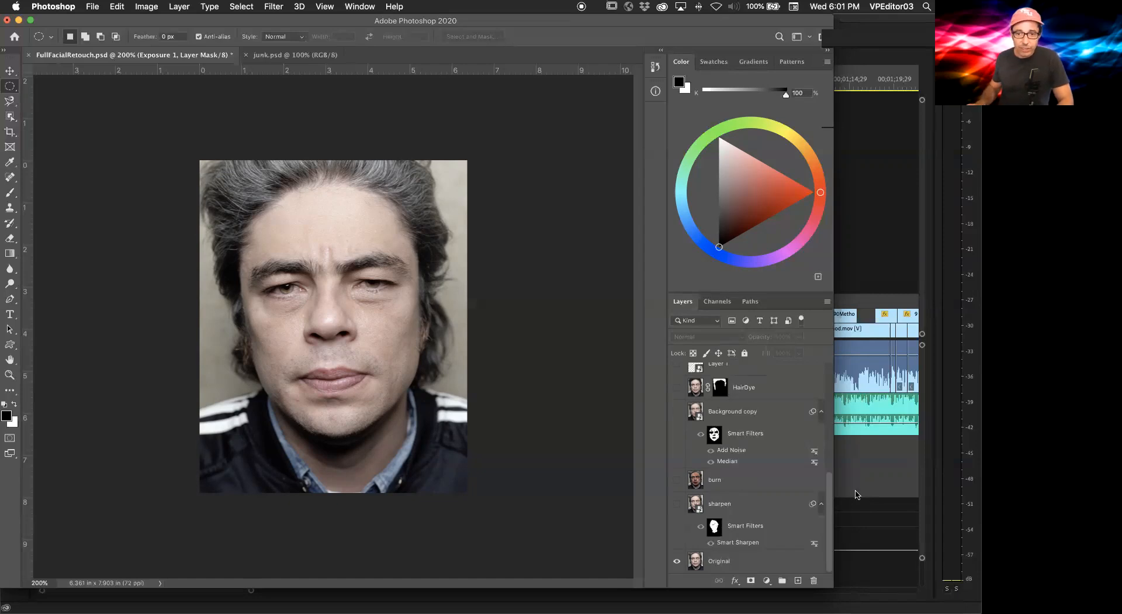
scroll(845, 493, "up", 1)
scroll(766, 442, "up", 10)
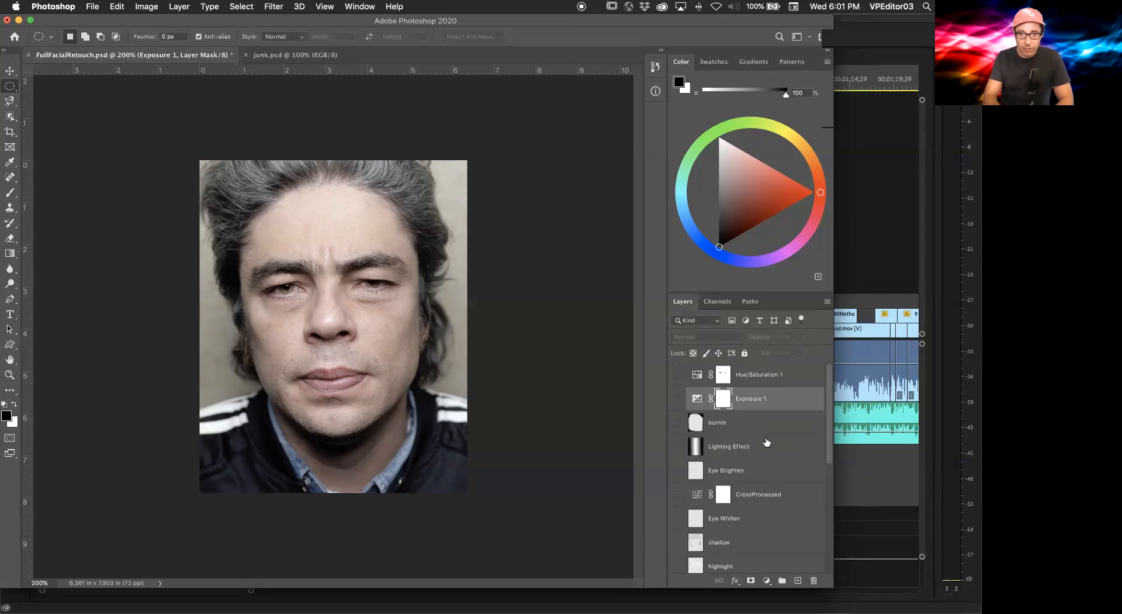
left_click(711, 431)
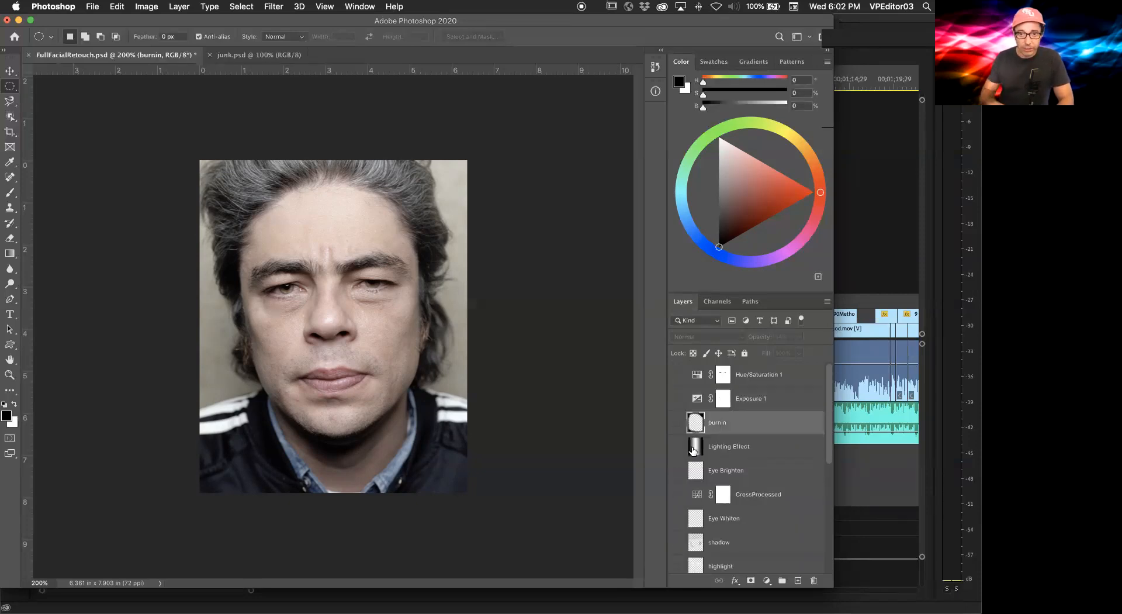
key("super+a")
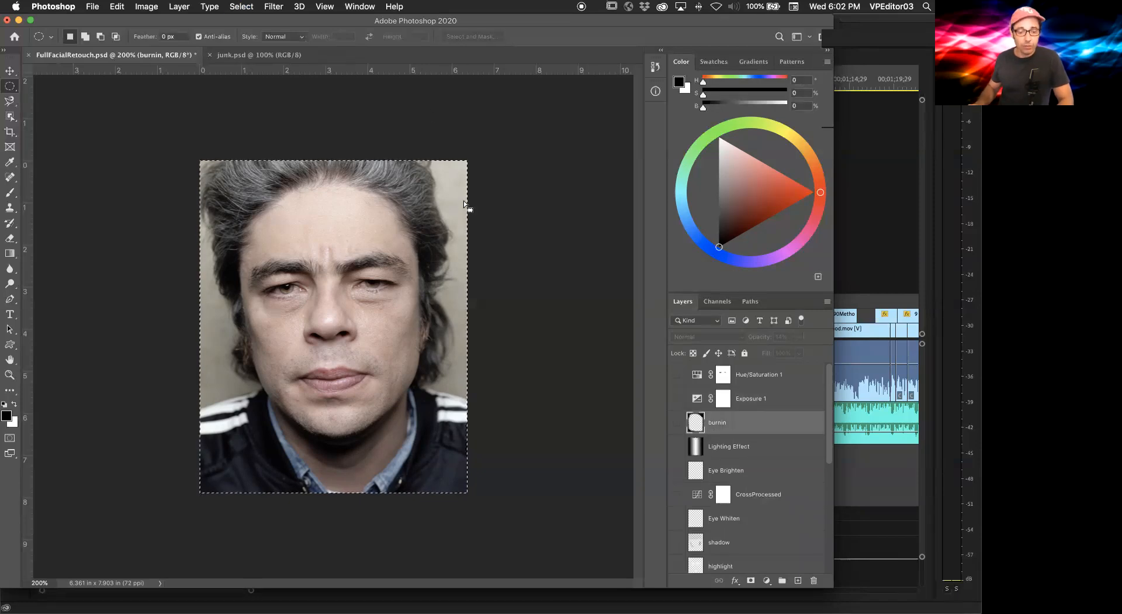
left_click(179, 6)
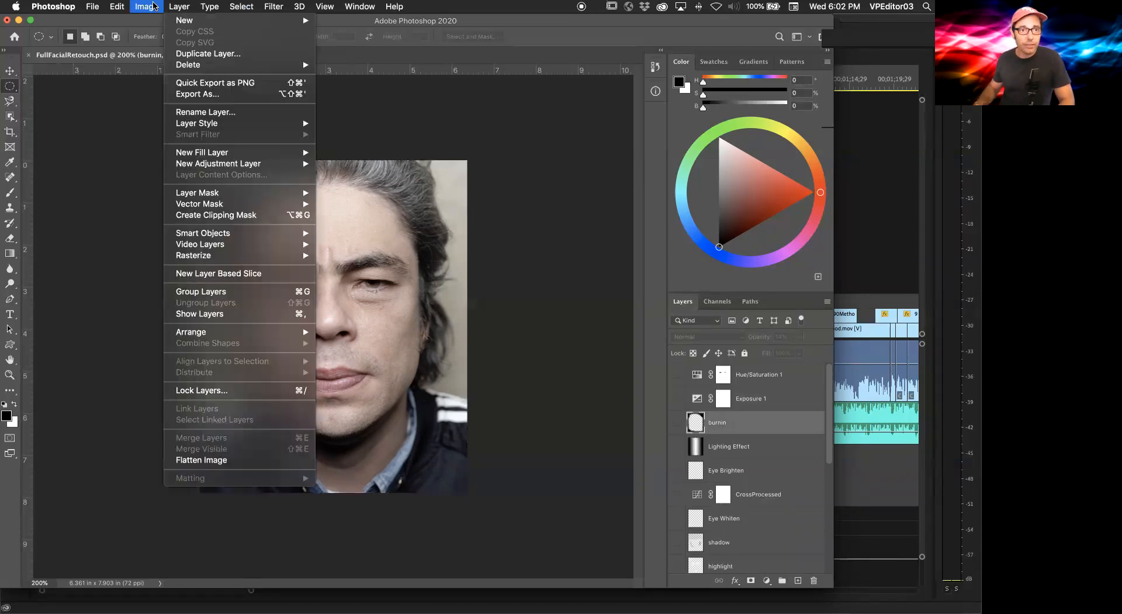
mouse_move(154, 7)
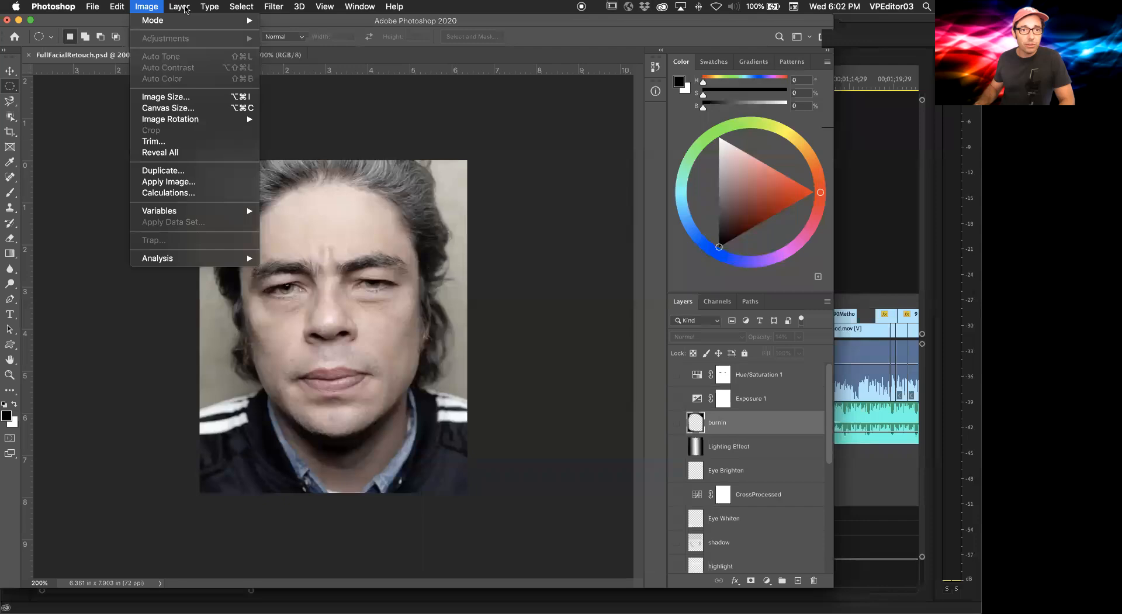
left_click(203, 461)
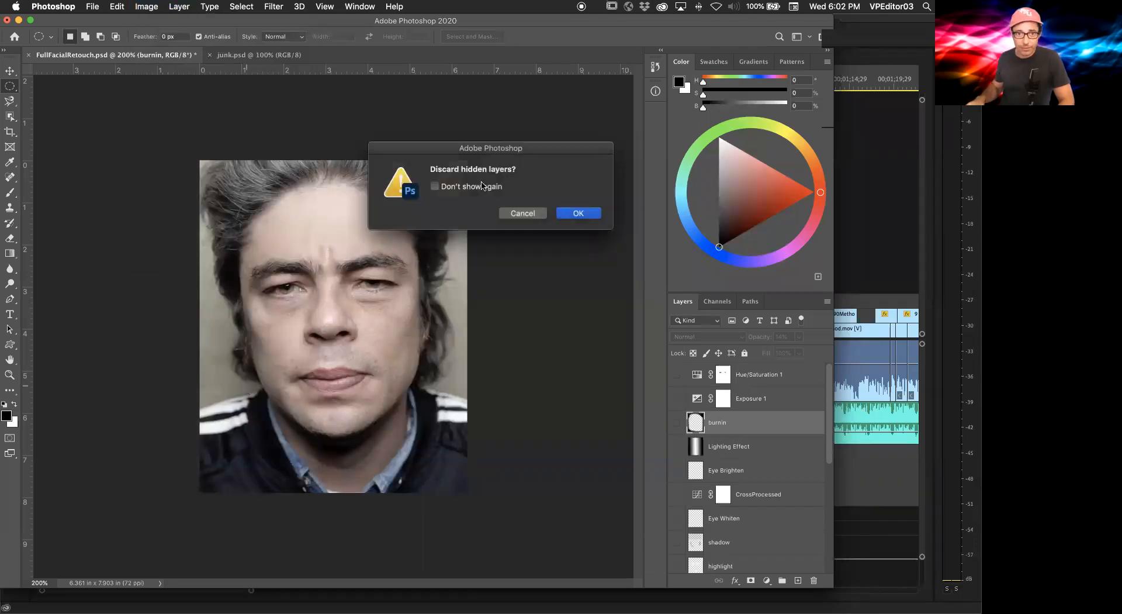
left_click(588, 213)
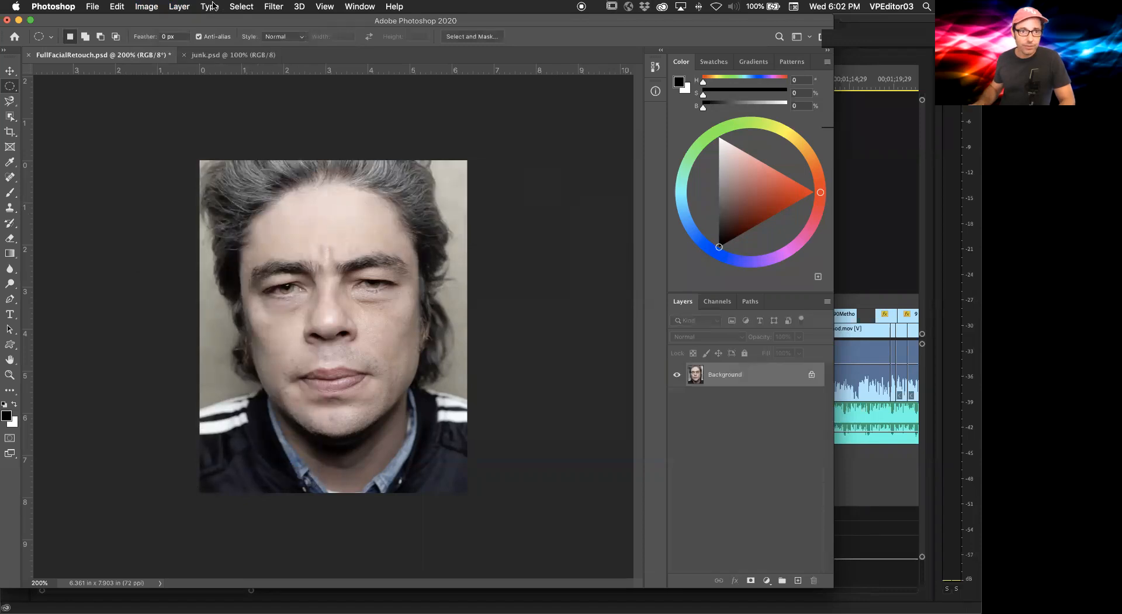
Step: Save the flattened document as FullFacialRetouch2JUNK.psd in Photoshop format on the Desktop
left_click(146, 7)
mouse_move(94, 7)
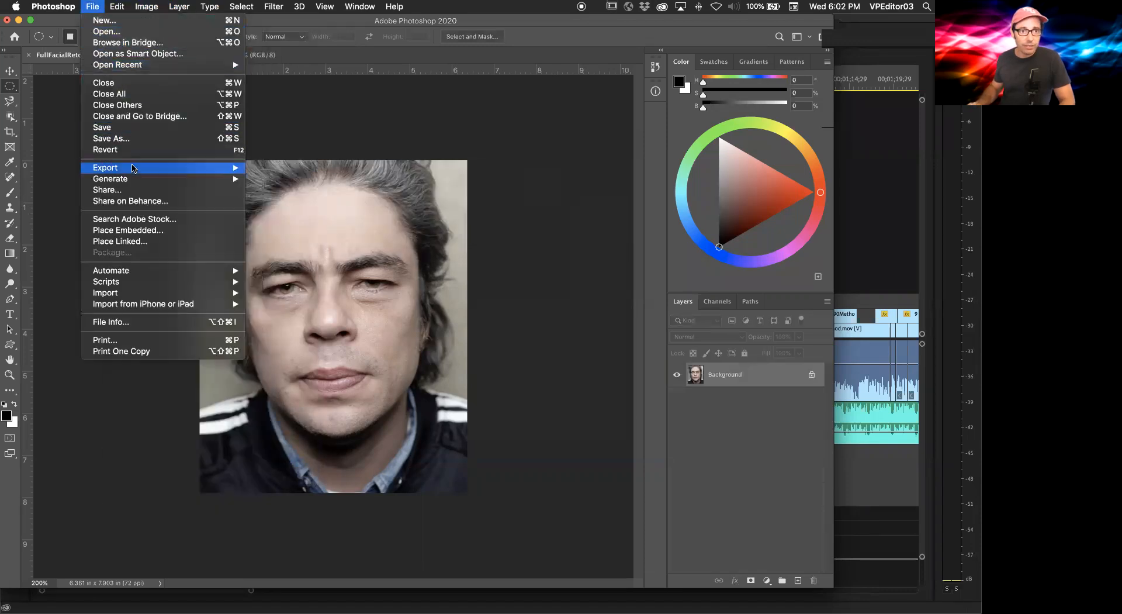
left_click(132, 145)
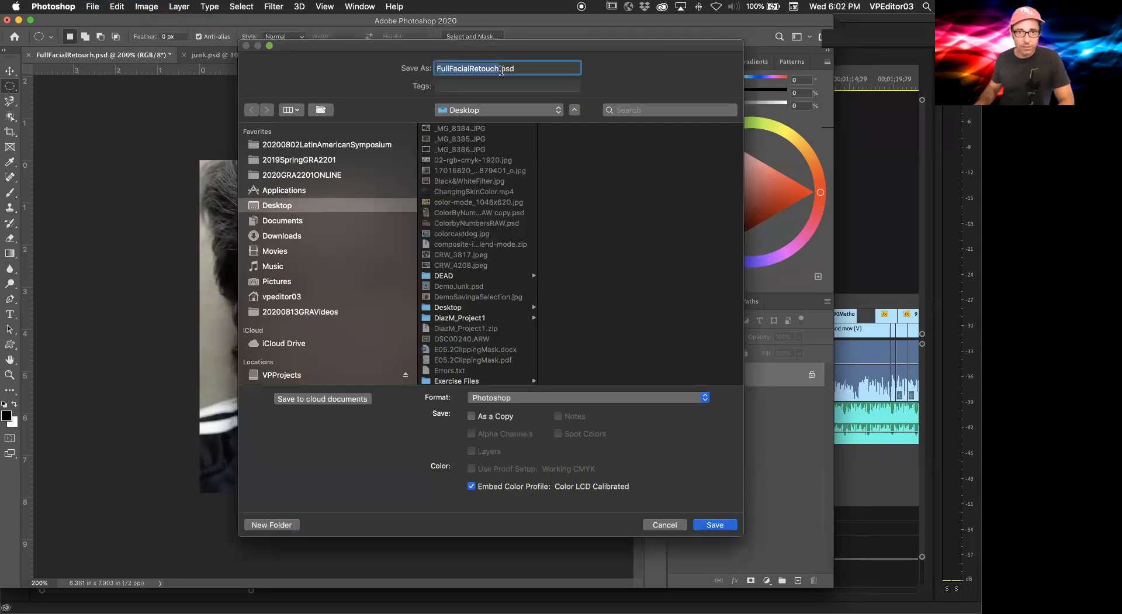
left_click(498, 69)
type("2")
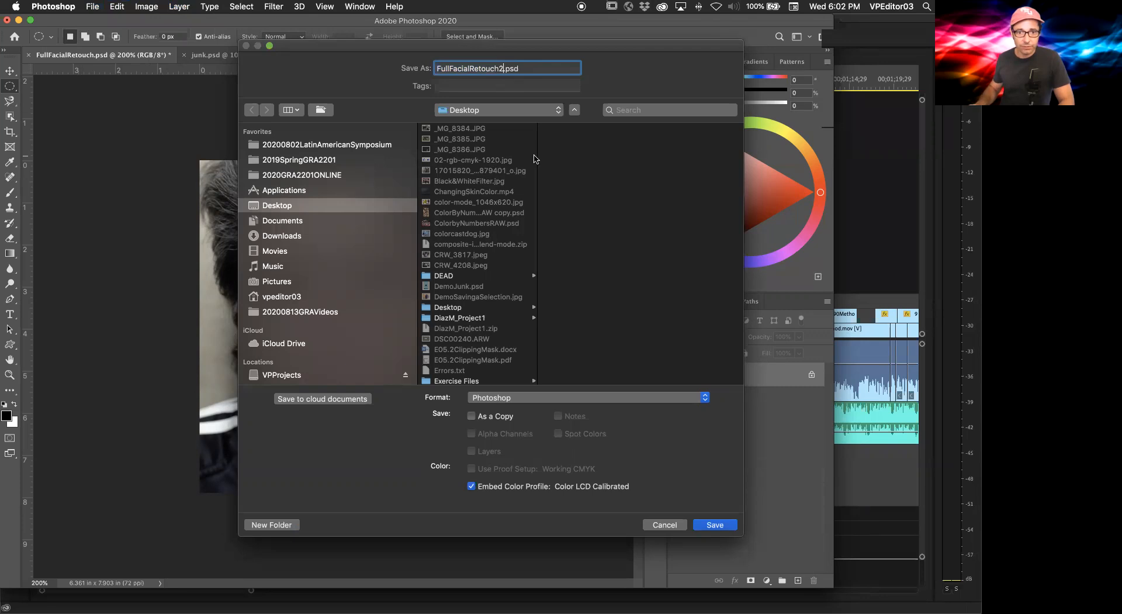
type("JUNK")
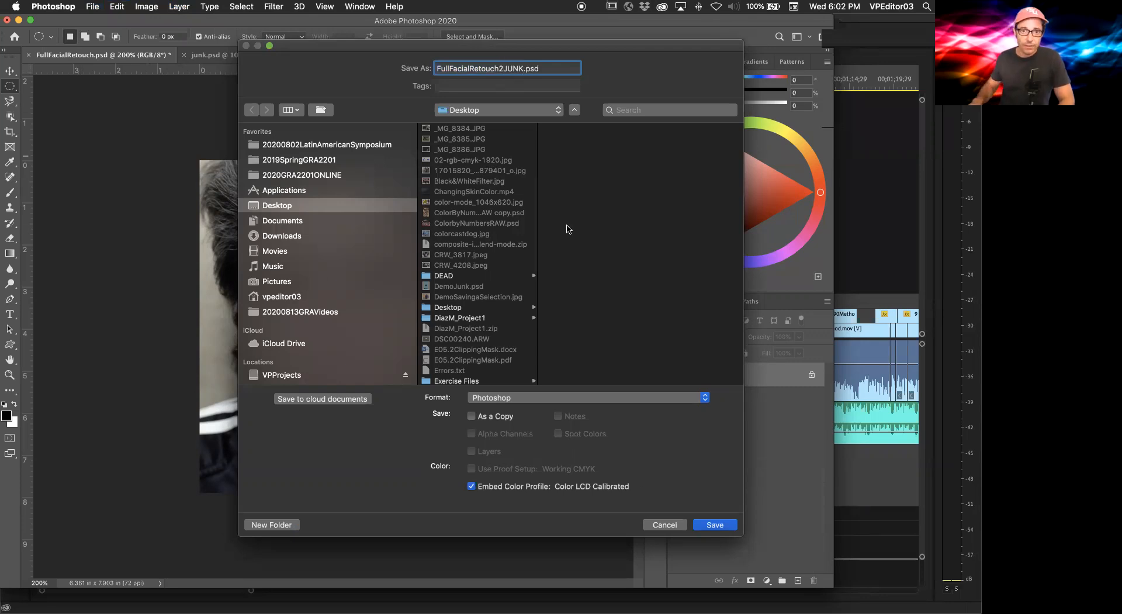
left_click(717, 525)
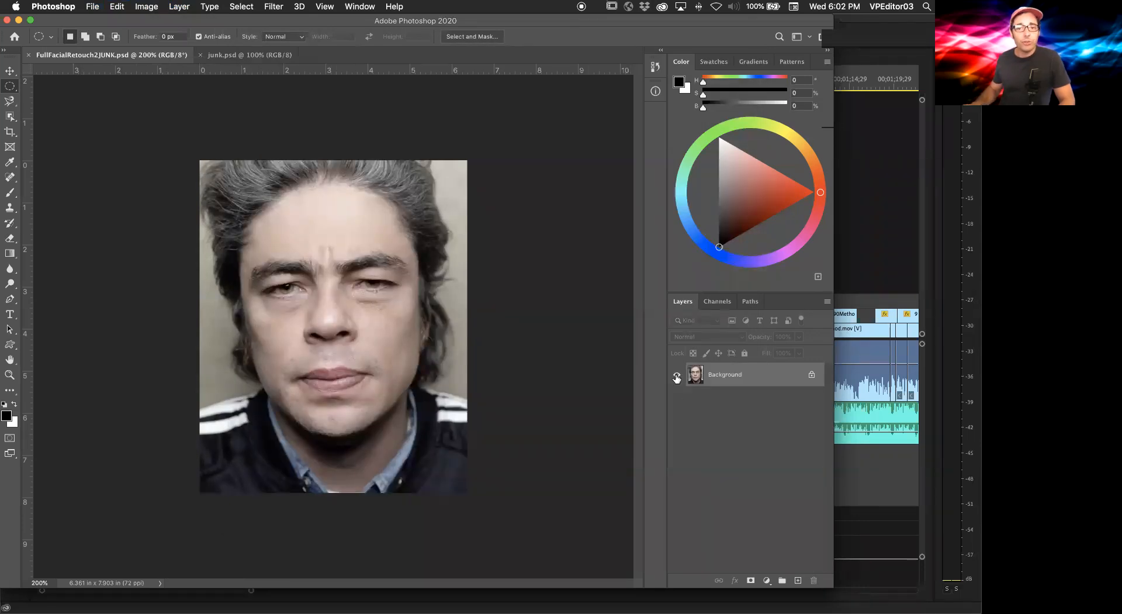
Step: Zoom in on the portrait and add a Hue/Saturation adjustment layer with saturation set to -100
key("super+equal")
left_click(767, 580)
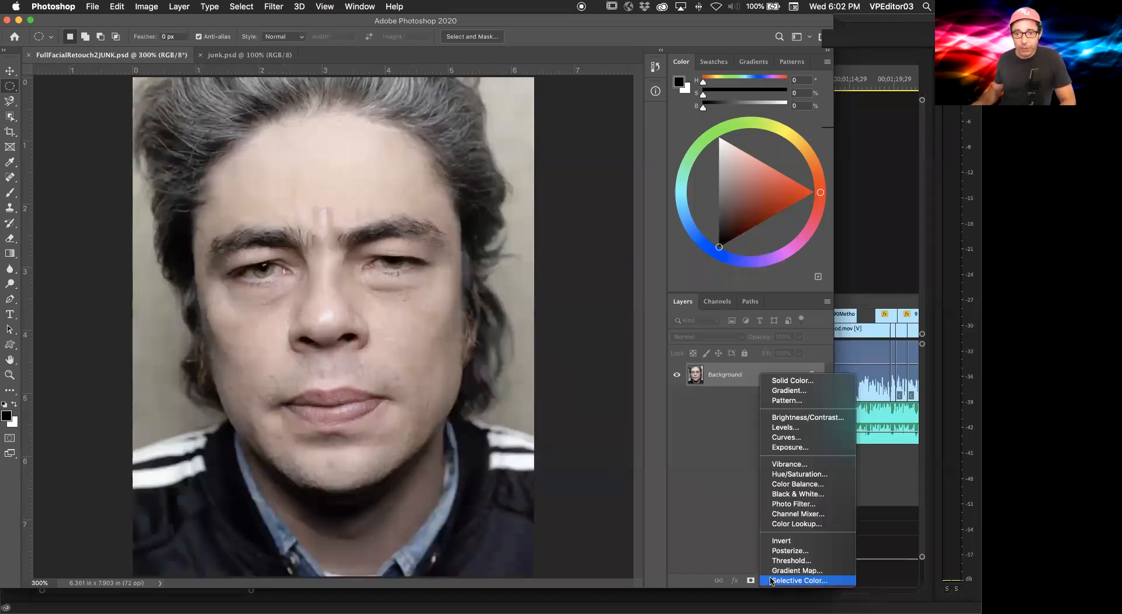
left_click(806, 474)
left_click_drag(725, 407, 622, 404)
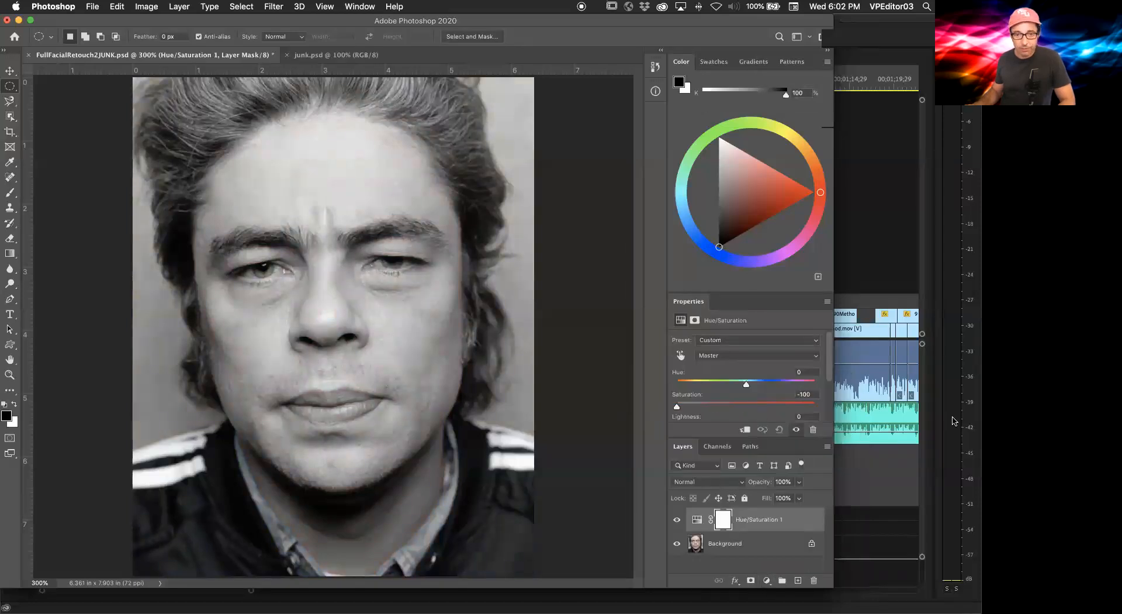
Step: Switch to Chrome, review the course assignment tabs, and minimize the browser window
key("super+Tab")
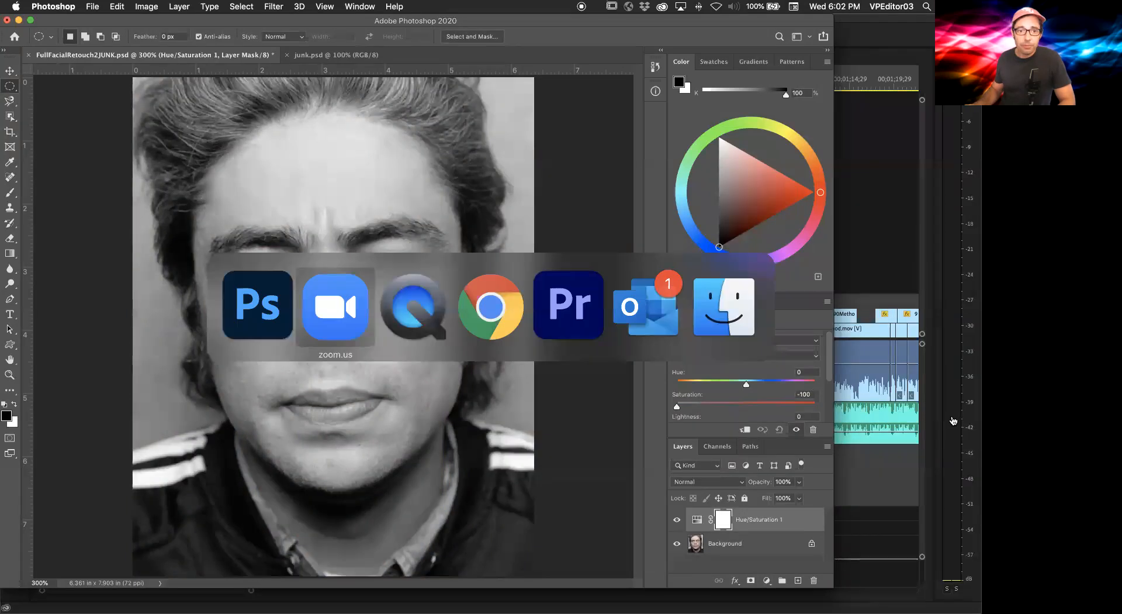
key("super+Tab")
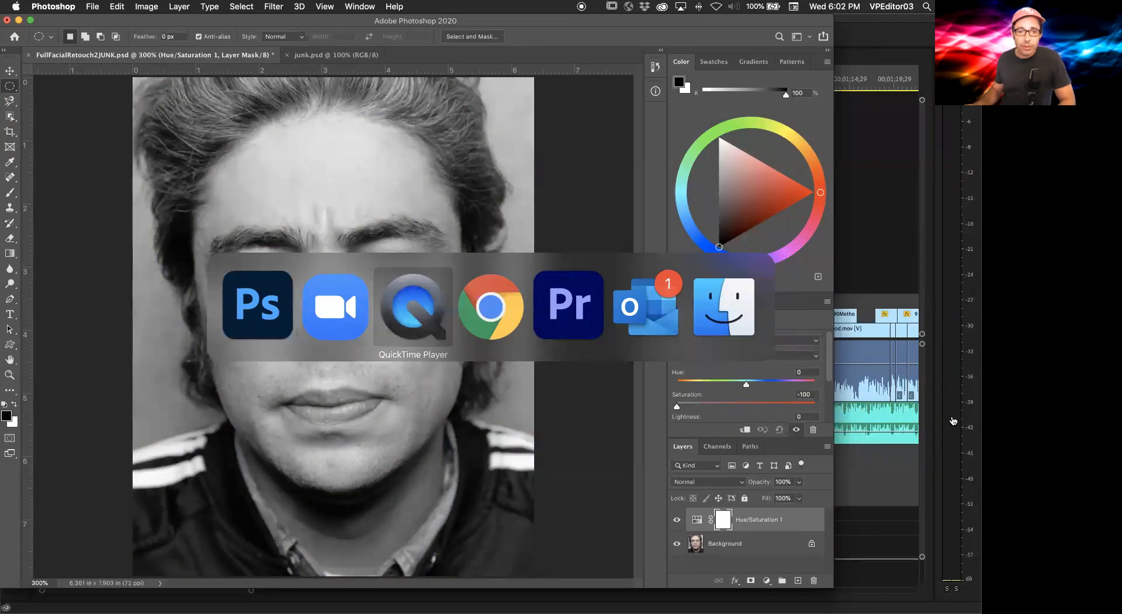
key("super+Tab")
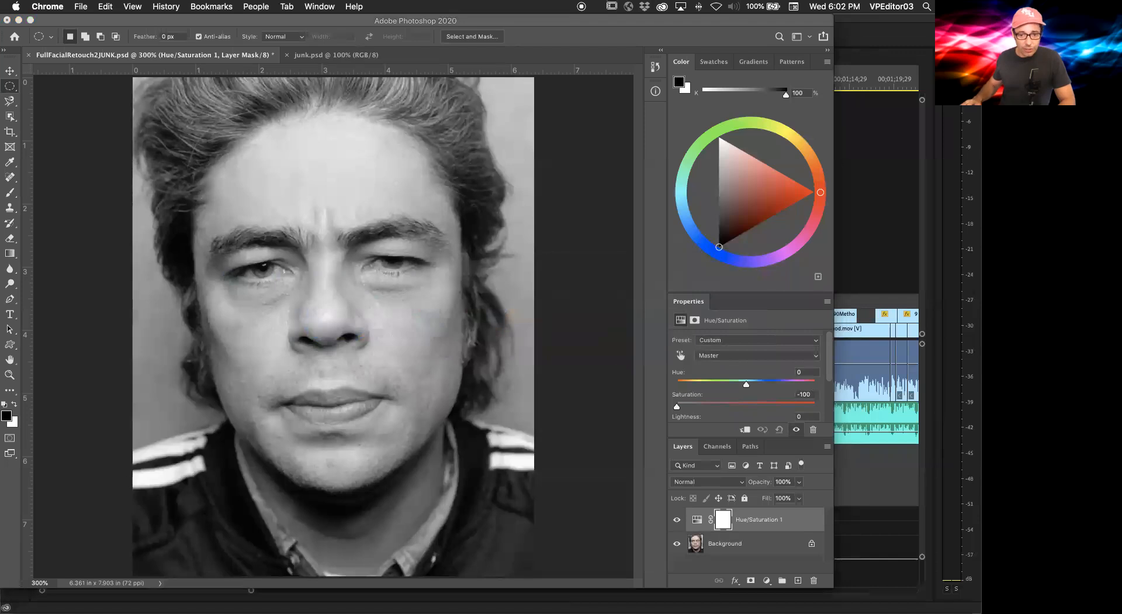
mouse_move(623, 605)
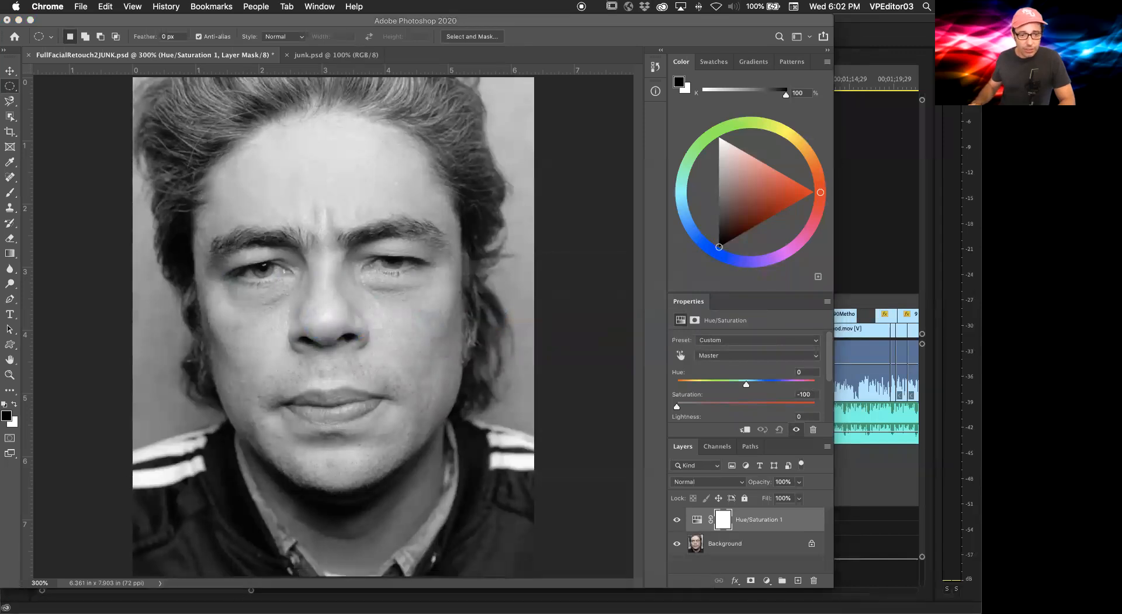
mouse_move(252, 592)
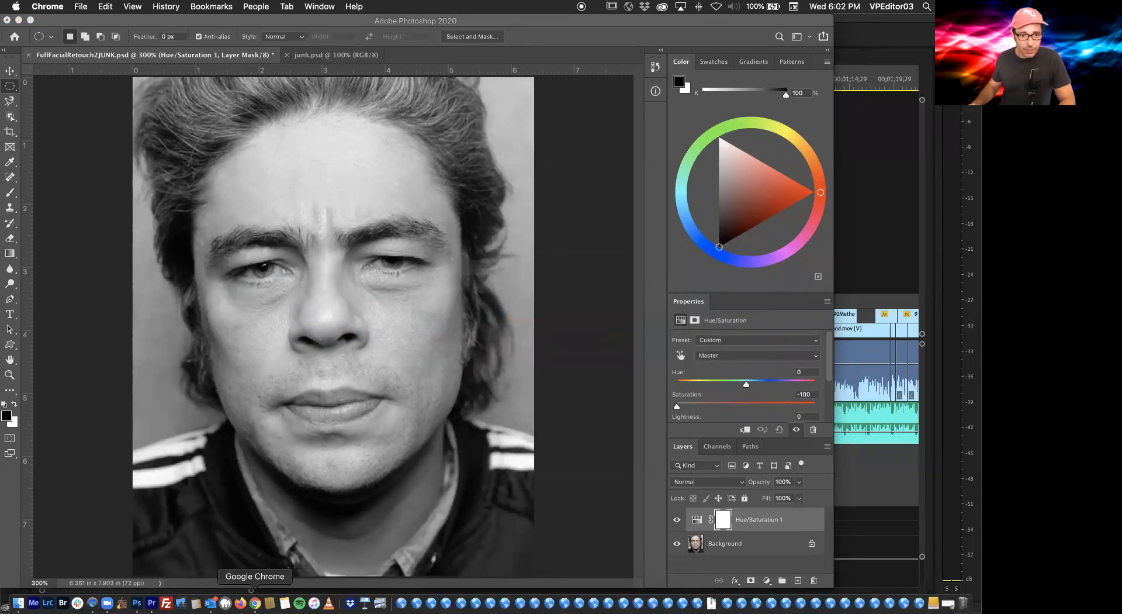
left_click(255, 602)
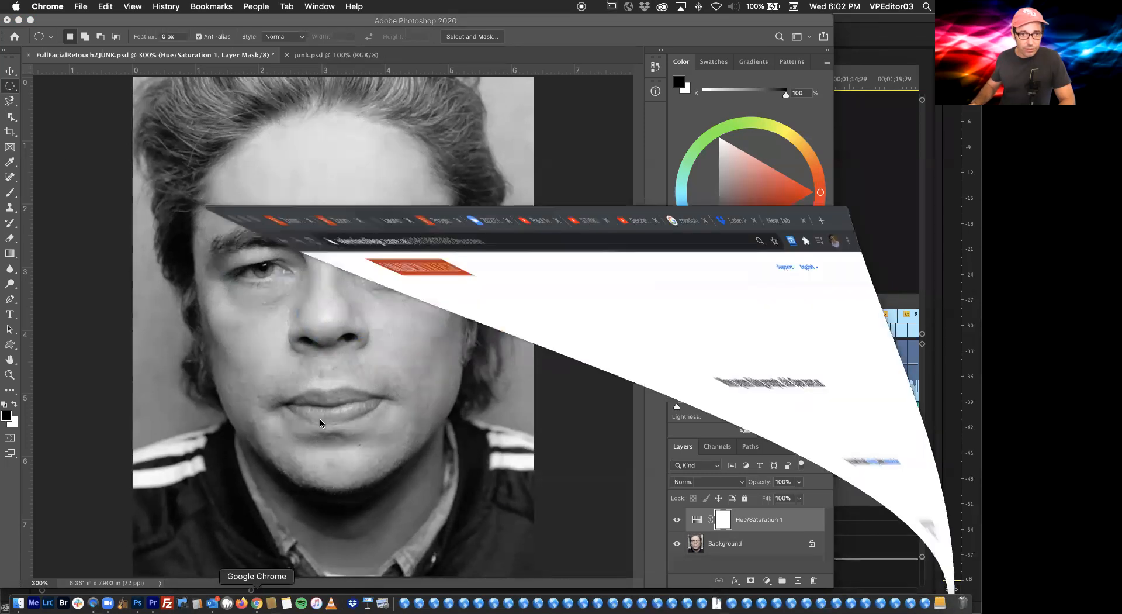
left_click(318, 78)
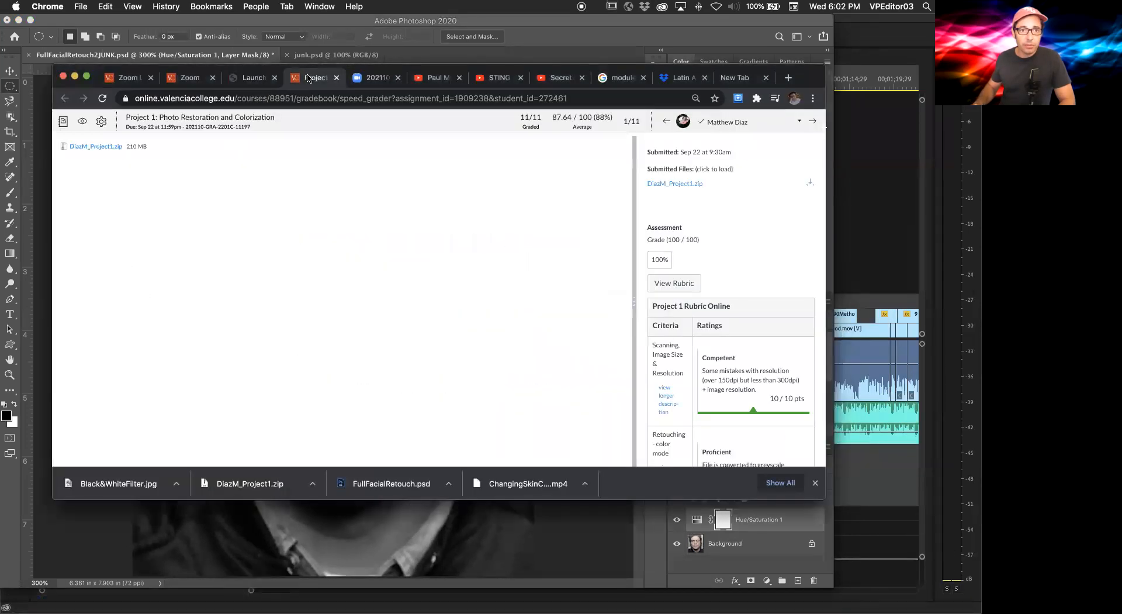
left_click(187, 77)
left_click(132, 79)
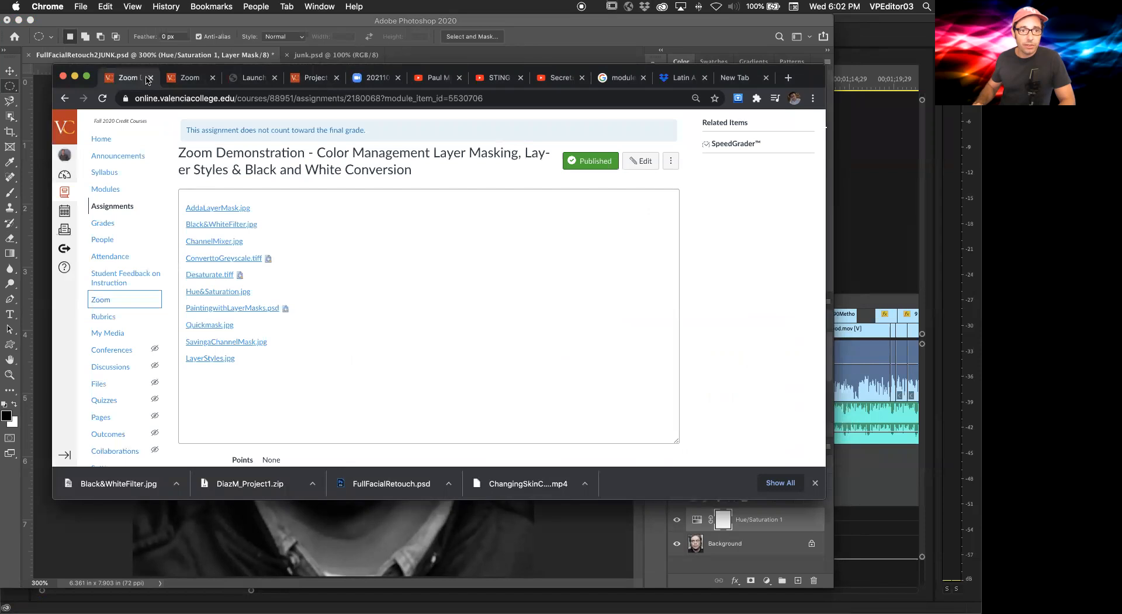
key("super+m")
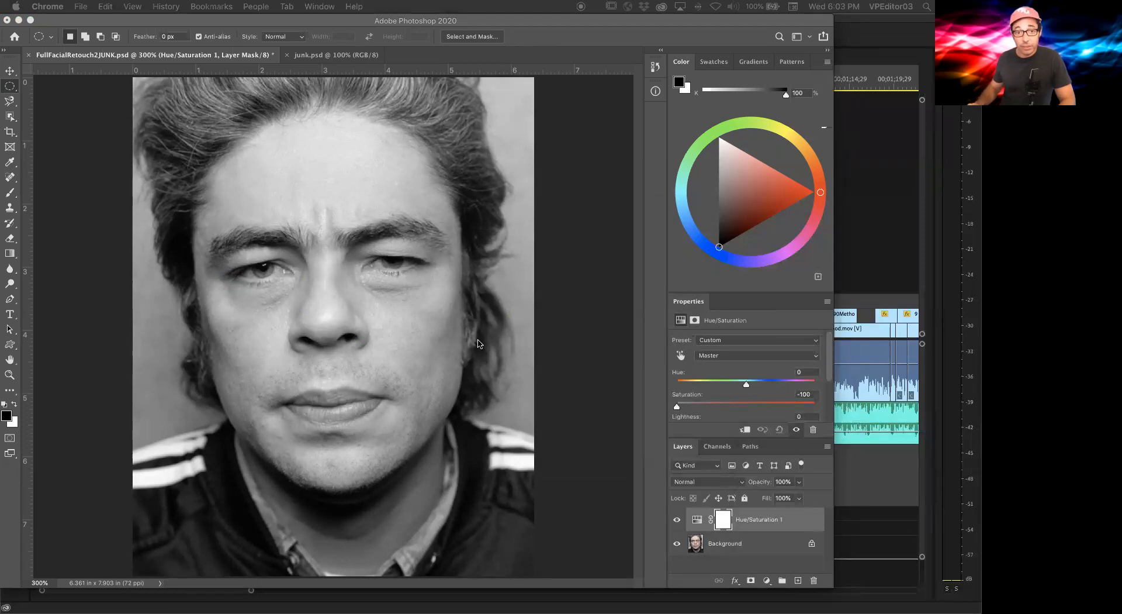
Step: Hide the Hue/Saturation layer and add a Black & White adjustment layer above it
left_click(677, 520)
left_click(678, 521)
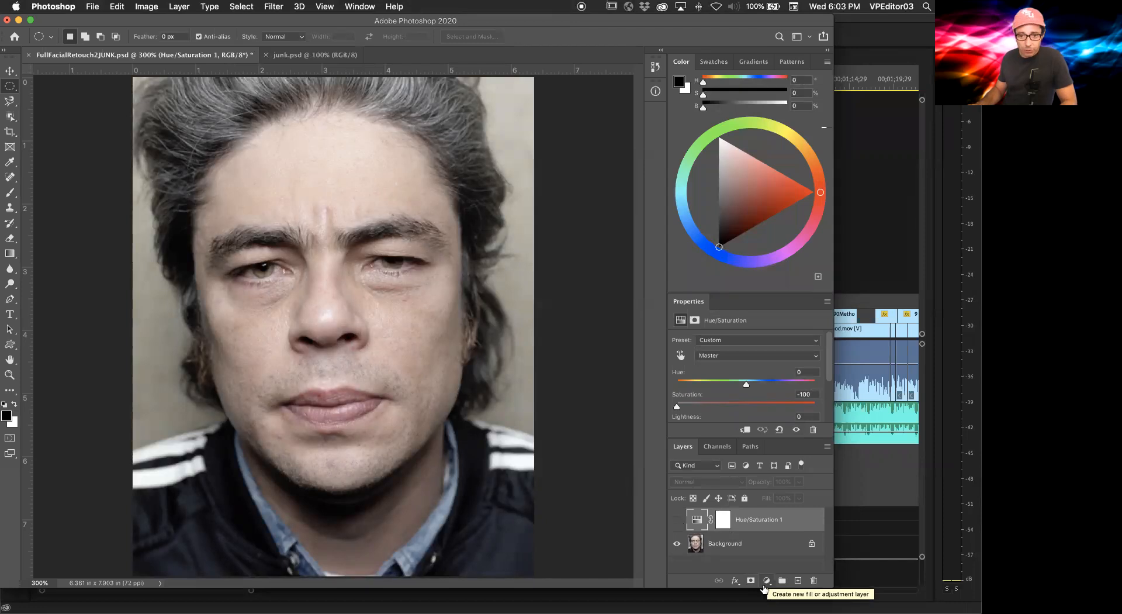
left_click(766, 580)
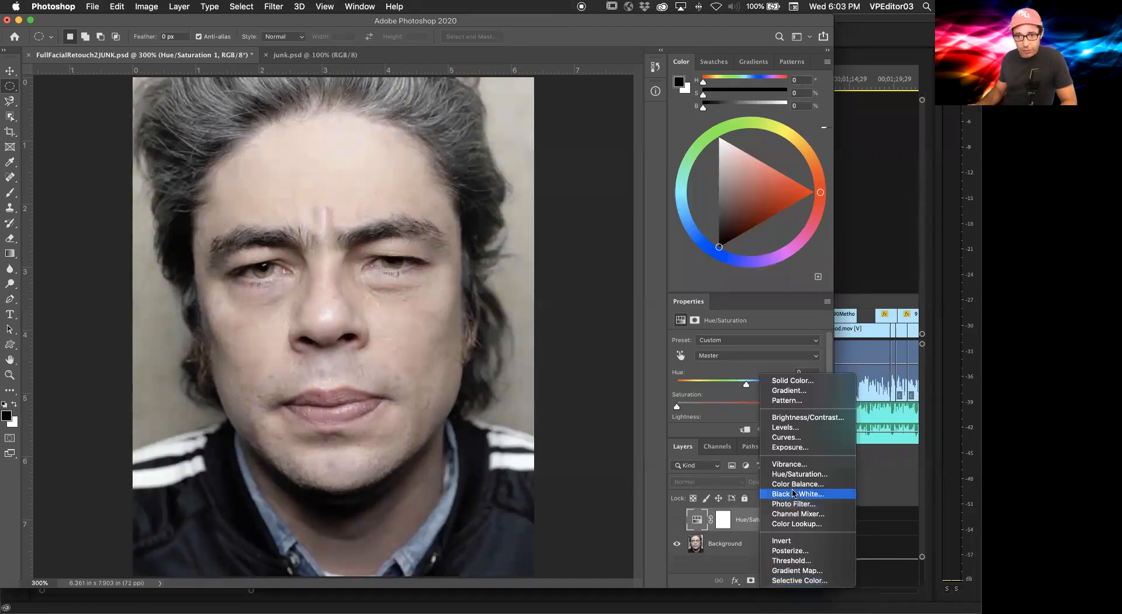
left_click(815, 494)
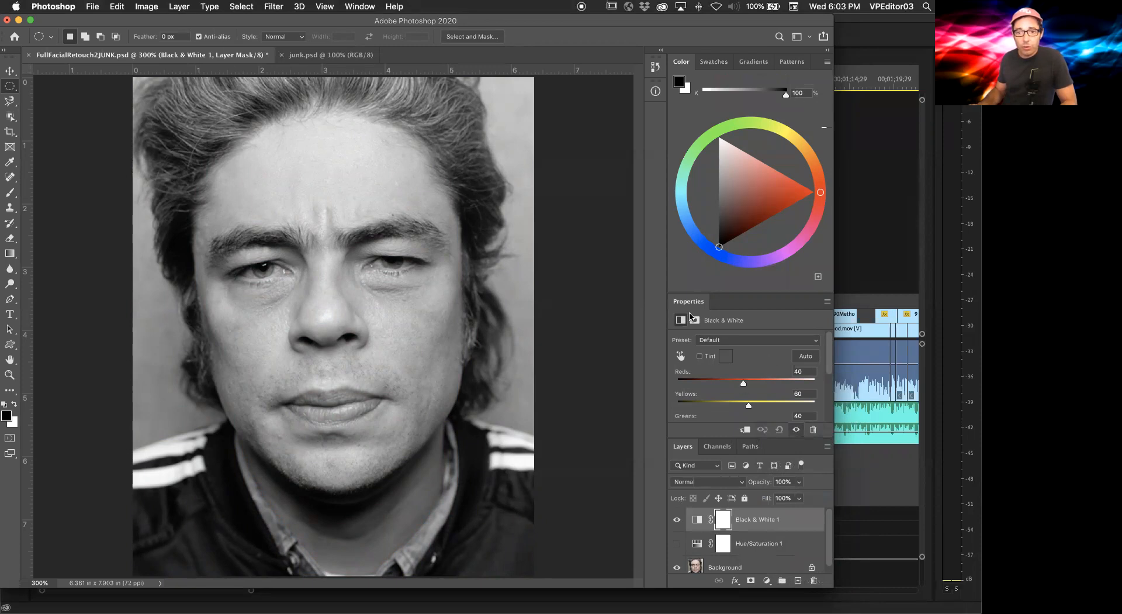
Step: Set the Black & White Reds slider to 119 and Yellows to -16
scroll(763, 381, "down", 4)
scroll(763, 381, "up", 3)
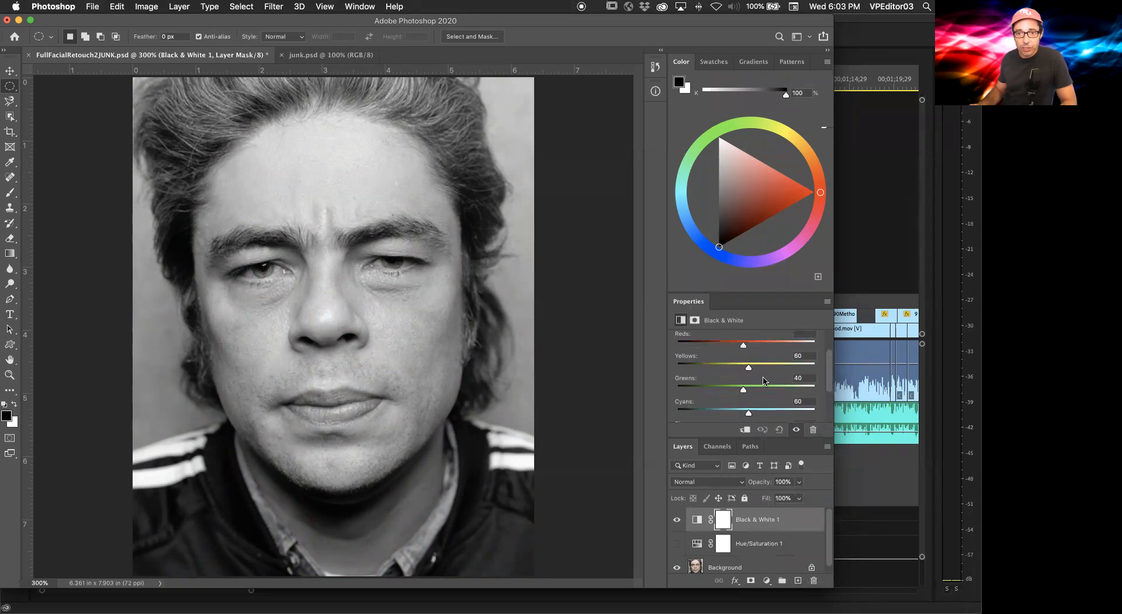
scroll(763, 381, "up", 1)
mouse_move(743, 362)
left_mouse_down()
mouse_move(780, 362)
mouse_move(755, 363)
mouse_move(765, 362)
left_mouse_up()
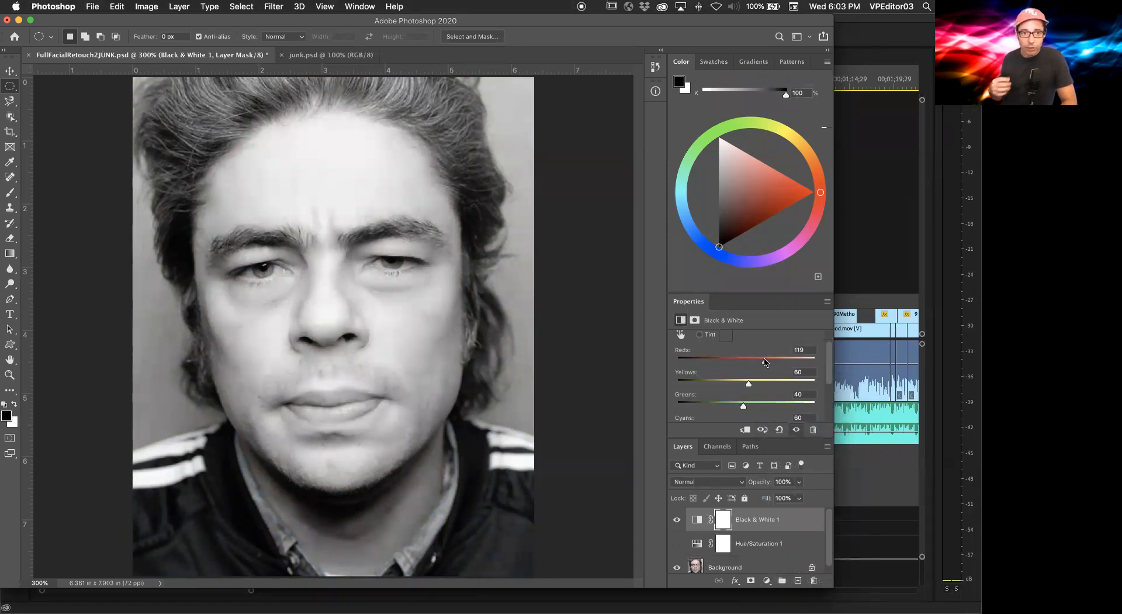
mouse_move(746, 385)
left_mouse_down()
mouse_move(704, 385)
mouse_move(728, 385)
left_mouse_up()
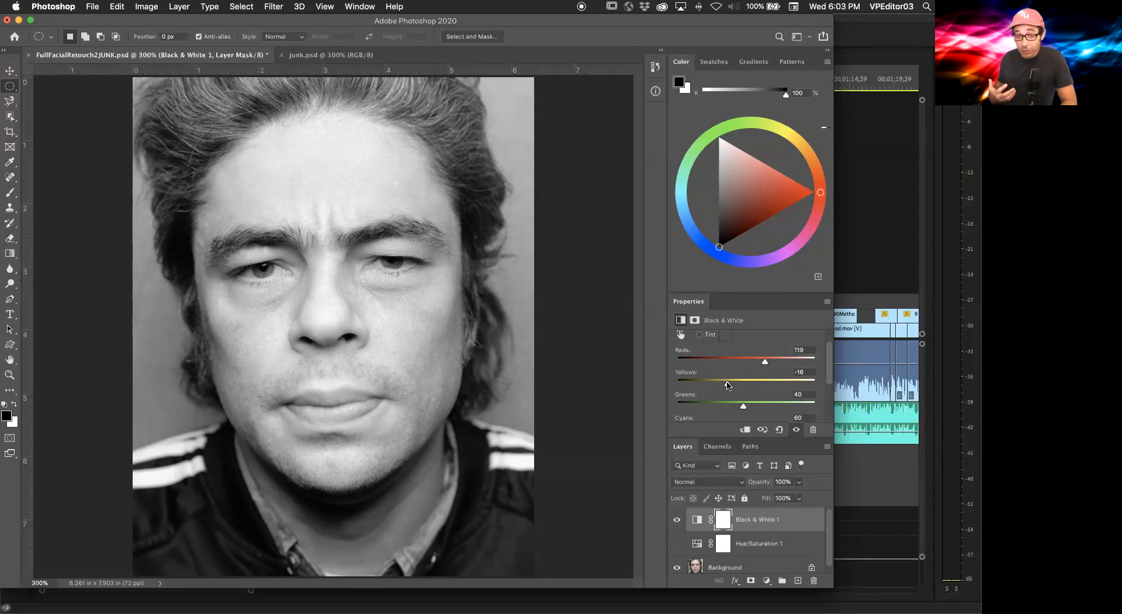
Step: Push the Black & White sliders to extremes: Reds -200, Yellows -187, Greens 222
left_click_drag(727, 384, 744, 361)
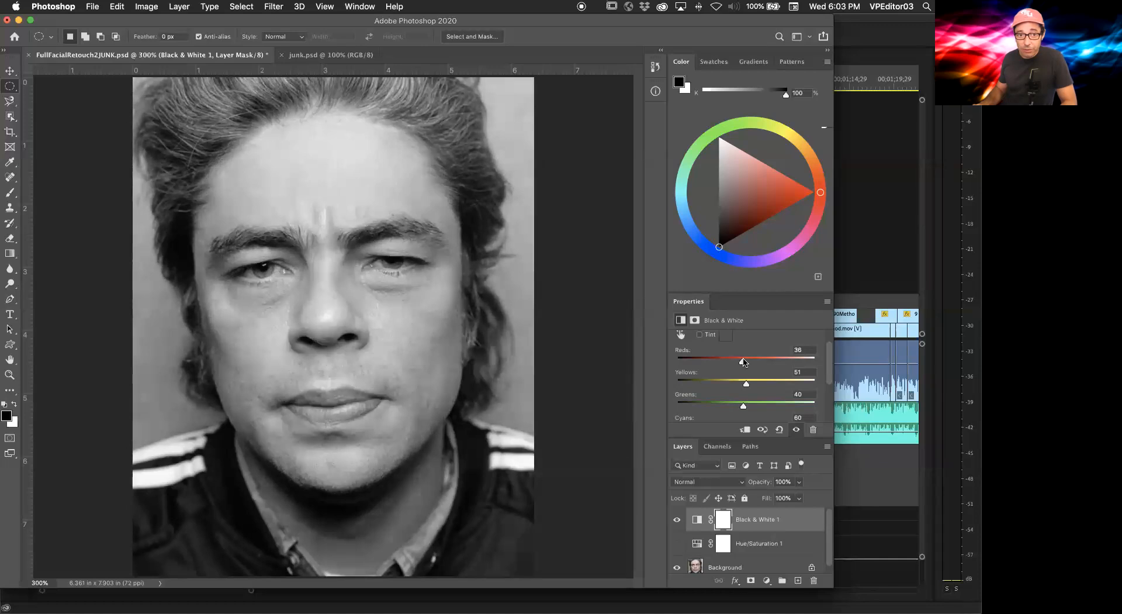
left_click_drag(742, 407, 794, 407)
left_click_drag(744, 361, 681, 384)
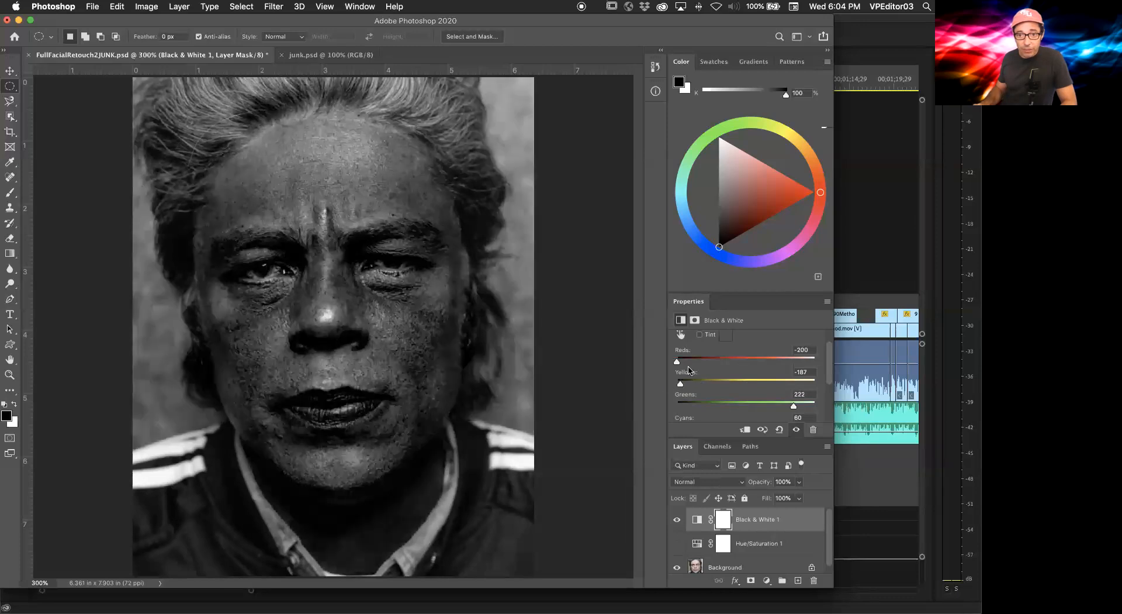
Step: Set the Black & White sliders to about Reds 76, Yellows 78 and Greens 81, undoing two changes
left_click(707, 358)
left_click(720, 381)
left_click_drag(794, 405, 825, 402)
left_click(758, 403)
left_click(755, 381)
left_click(755, 359)
left_click(754, 359)
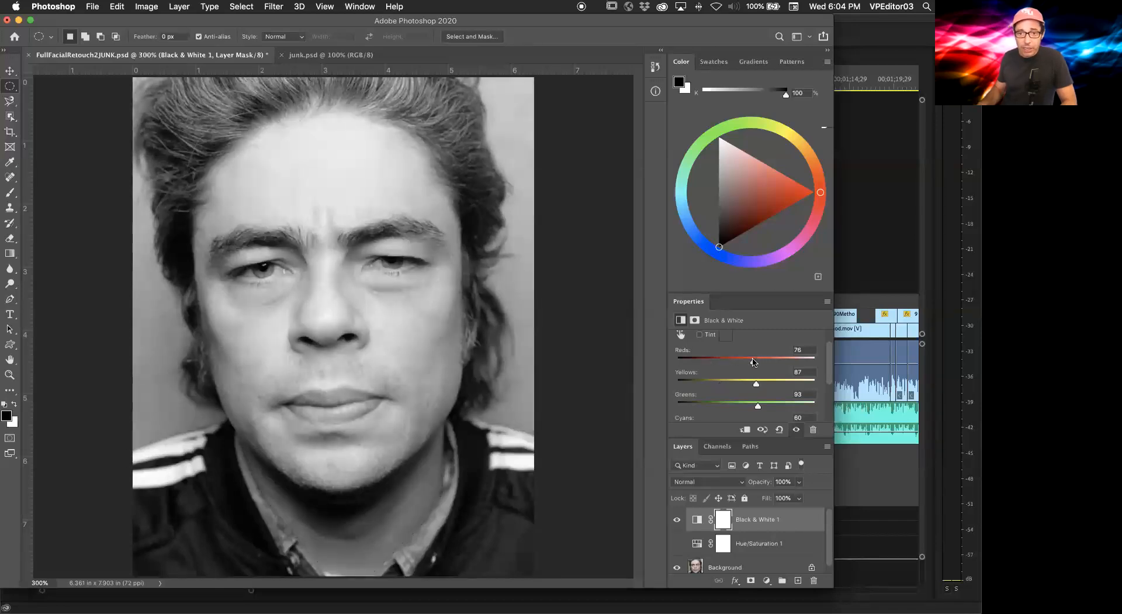
mouse_move(754, 361)
left_mouse_down()
mouse_move(790, 359)
mouse_move(764, 361)
left_mouse_up()
key("super+z")
key("super+z")
left_click_drag(758, 404, 756, 407)
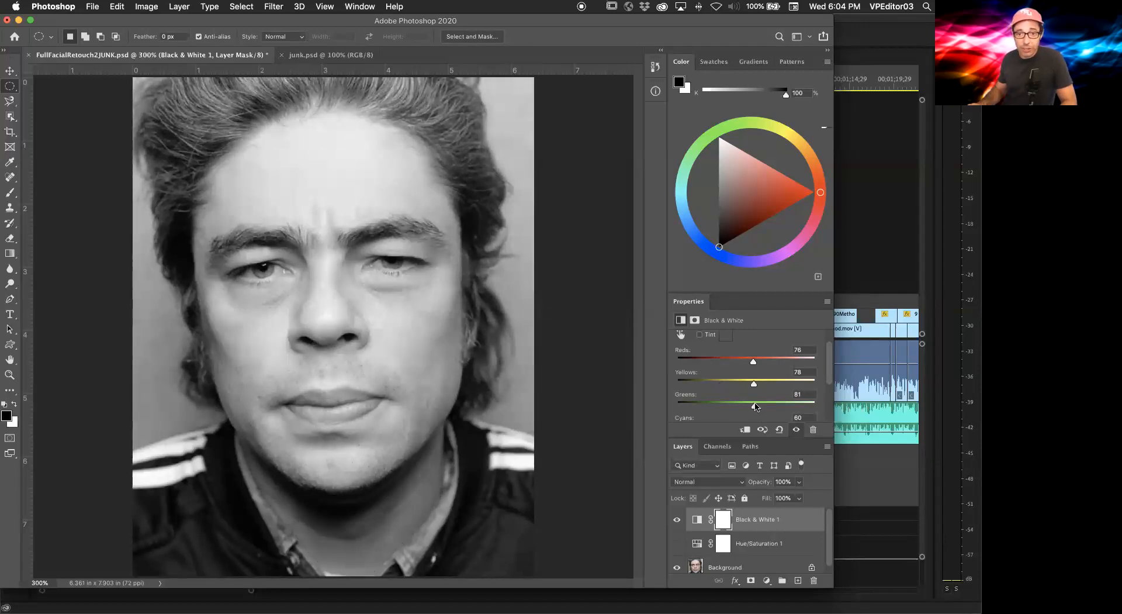
Step: Adjust the Black & White sliders to Reds -19, Yellows -63 and Greens 83
mouse_move(754, 362)
left_mouse_down()
mouse_move(705, 370)
mouse_move(807, 385)
mouse_move(744, 373)
left_mouse_up()
left_click(753, 360)
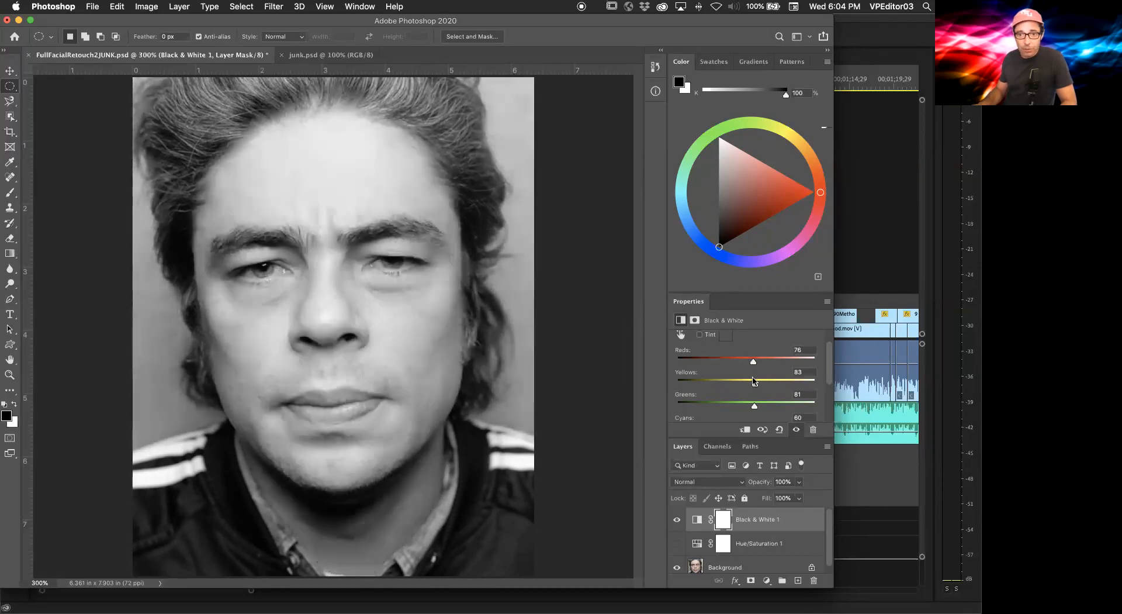
left_click_drag(755, 408, 729, 365)
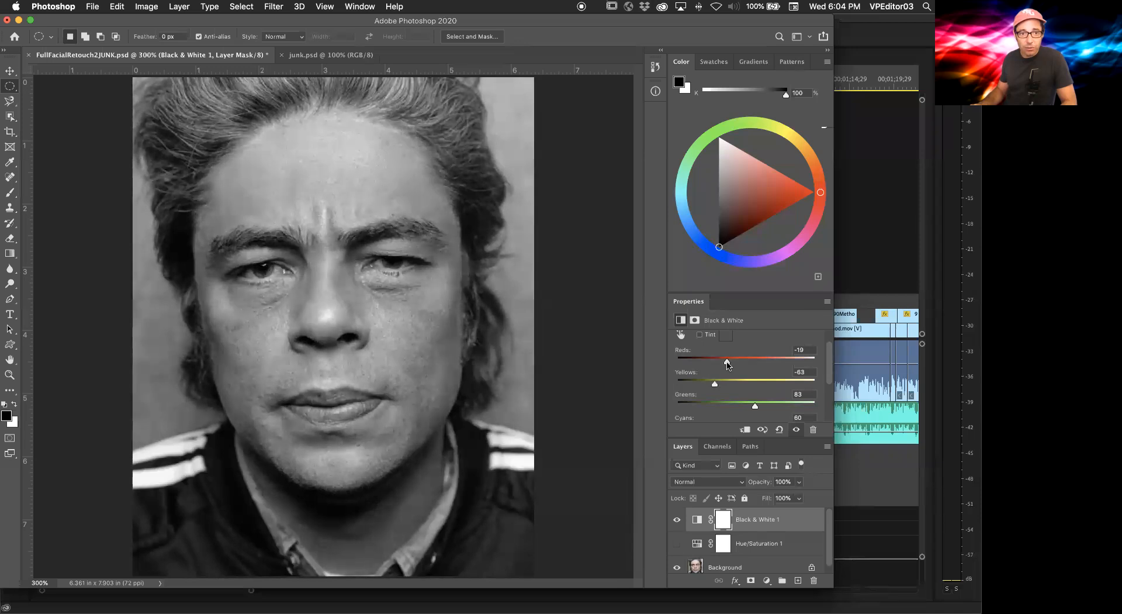
Step: Adjust the lower Black & White sliders to about Cyans 78, Blues 76 and Magentas 72
scroll(829, 369, "down", 4)
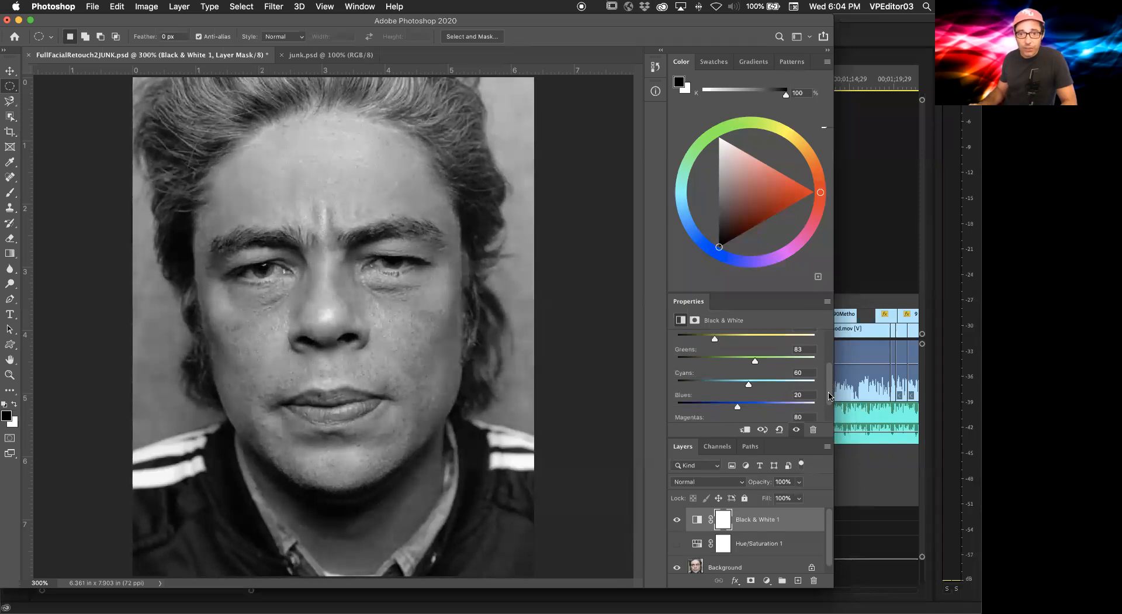
left_click_drag(762, 372, 688, 419)
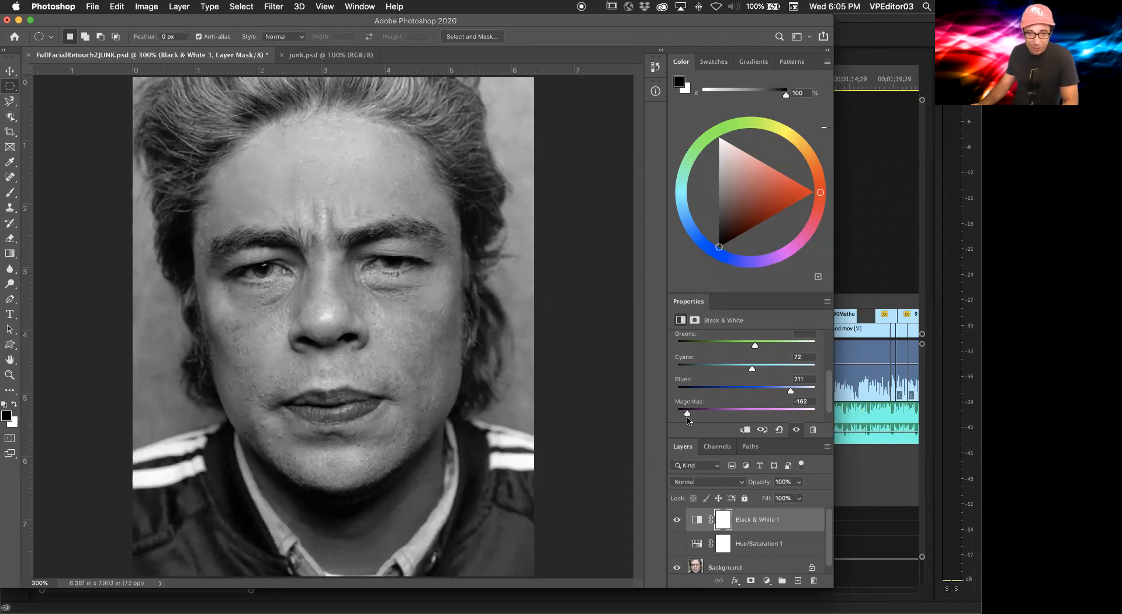
left_click_drag(687, 419, 752, 414)
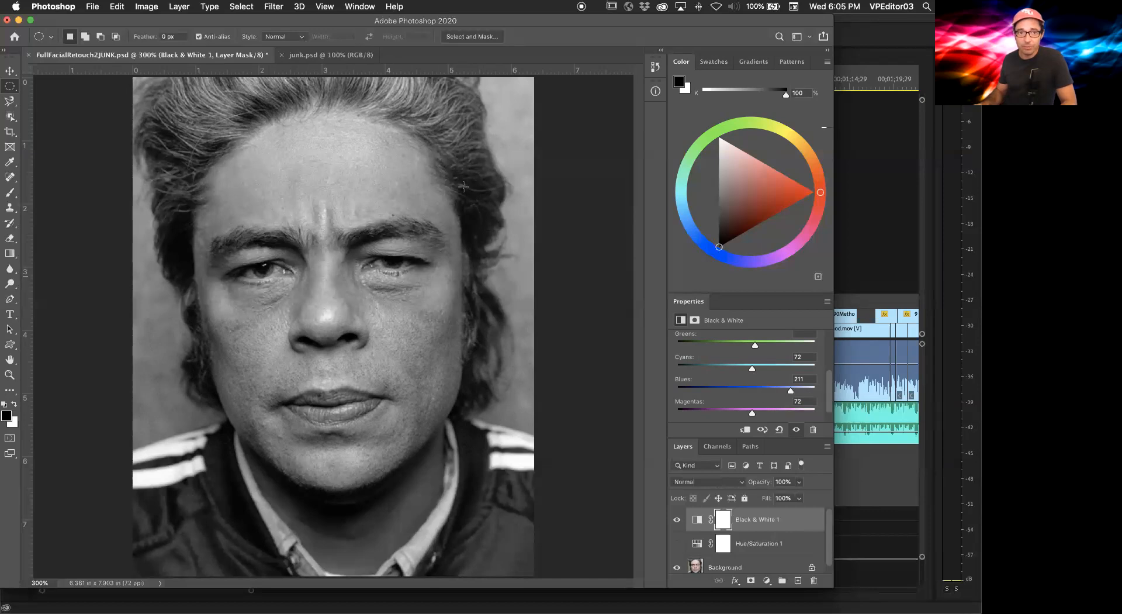
left_click_drag(754, 345, 741, 346)
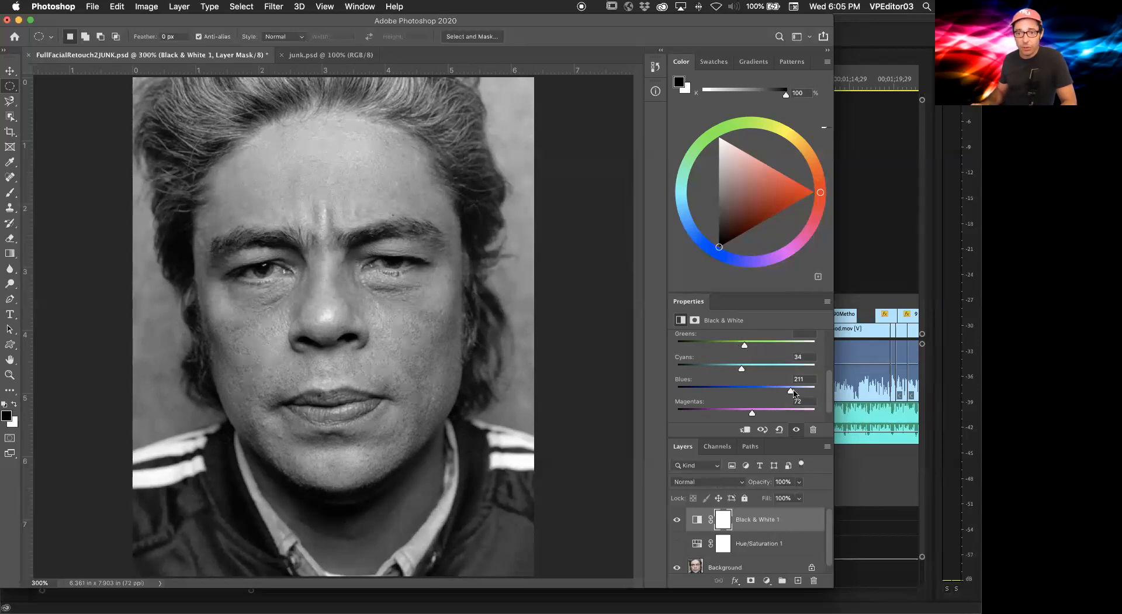
left_click_drag(791, 390, 753, 369)
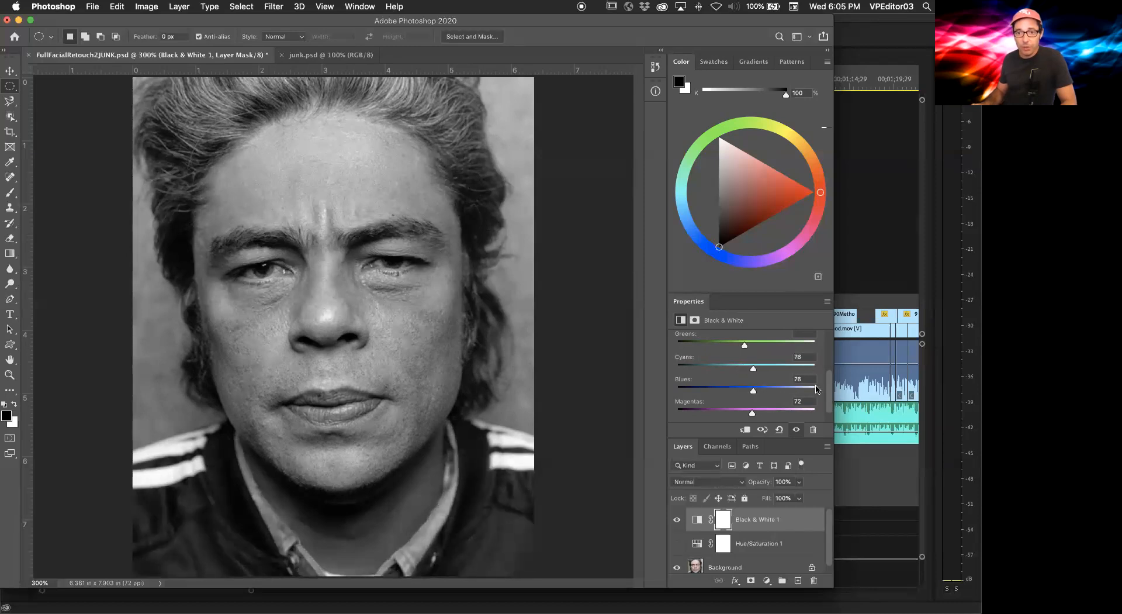
Step: Push the Black & White Reds slider to -200 and Yellows to 300
scroll(708, 359, "up", 3)
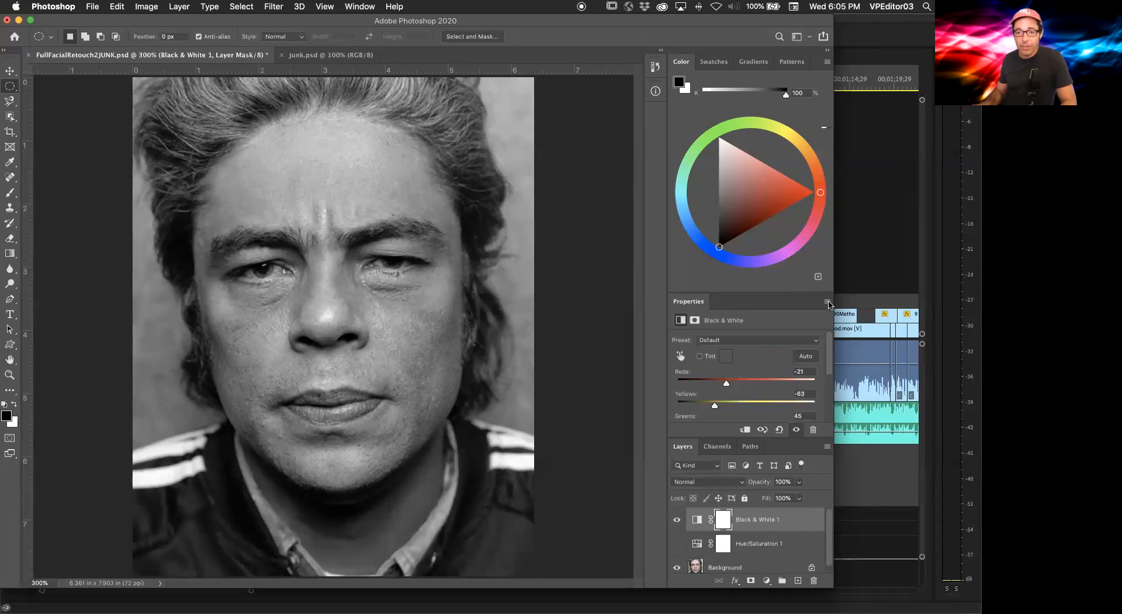
left_click_drag(724, 405, 754, 383)
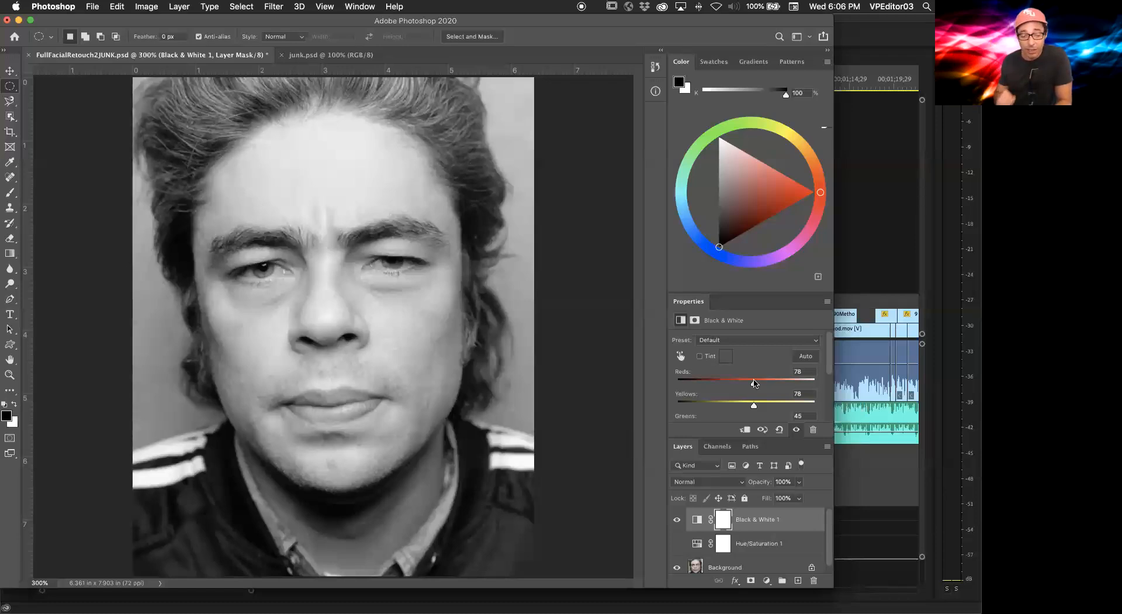
left_click_drag(754, 405, 726, 385)
left_click_drag(789, 403, 823, 403)
left_click_drag(740, 383, 762, 383)
left_click(706, 383)
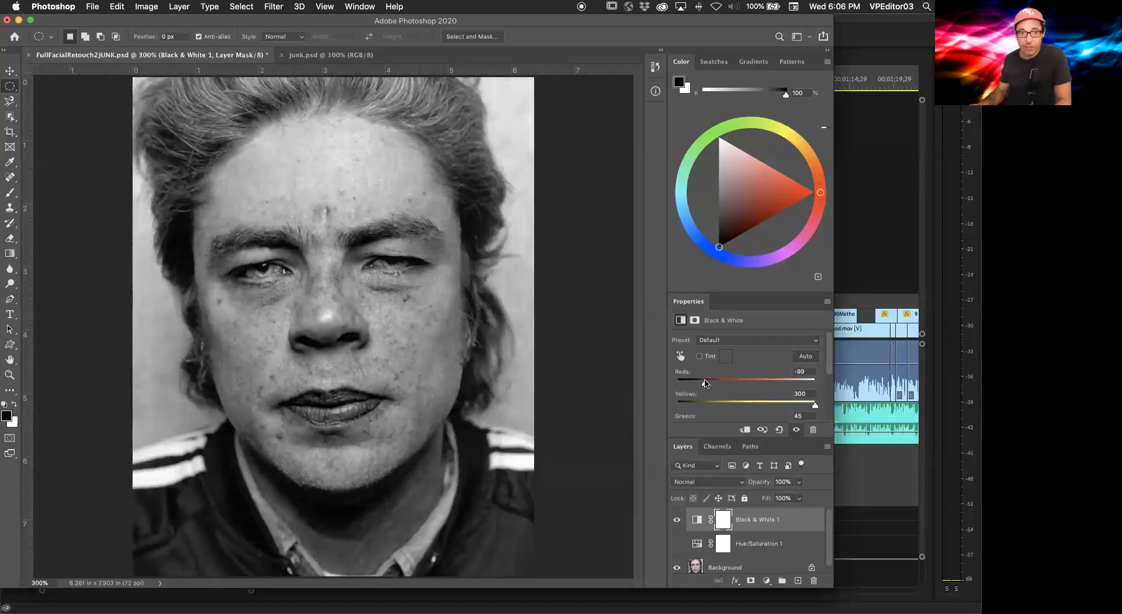
mouse_move(815, 404)
left_mouse_down()
mouse_move(800, 405)
mouse_move(825, 412)
left_mouse_up()
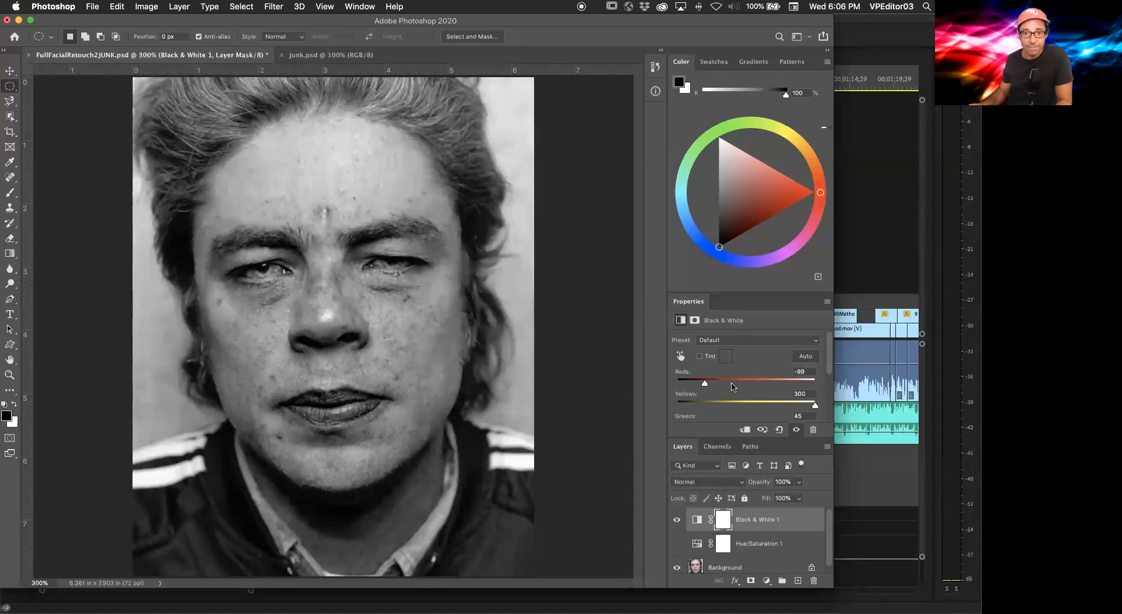
left_click_drag(691, 384, 676, 386)
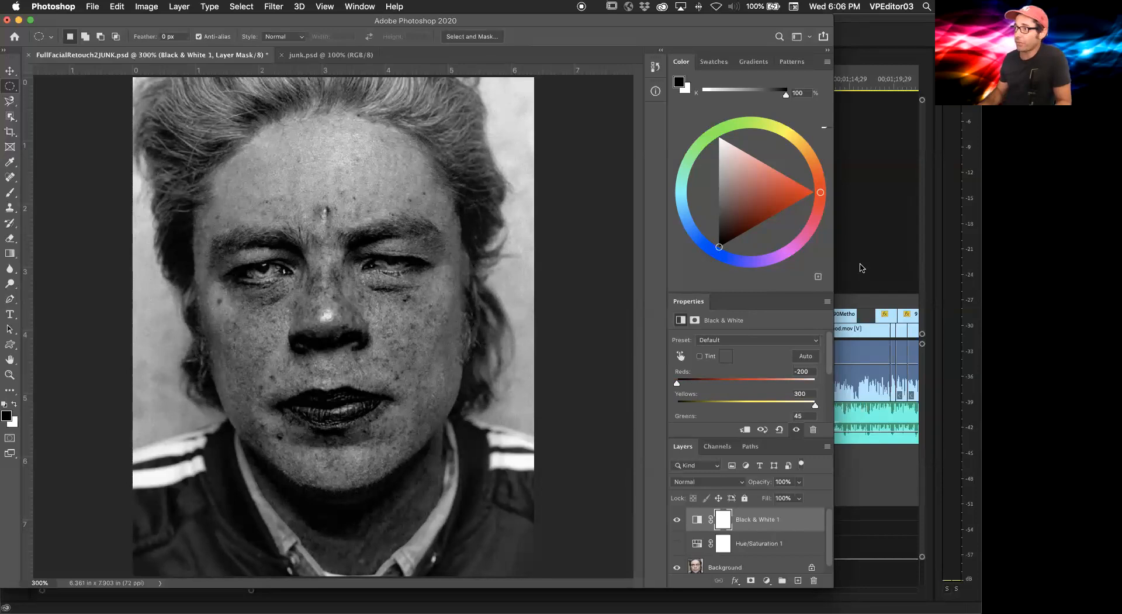
Step: Set the Black & White Reds slider to 68 and Yellows to 49
left_click(738, 379)
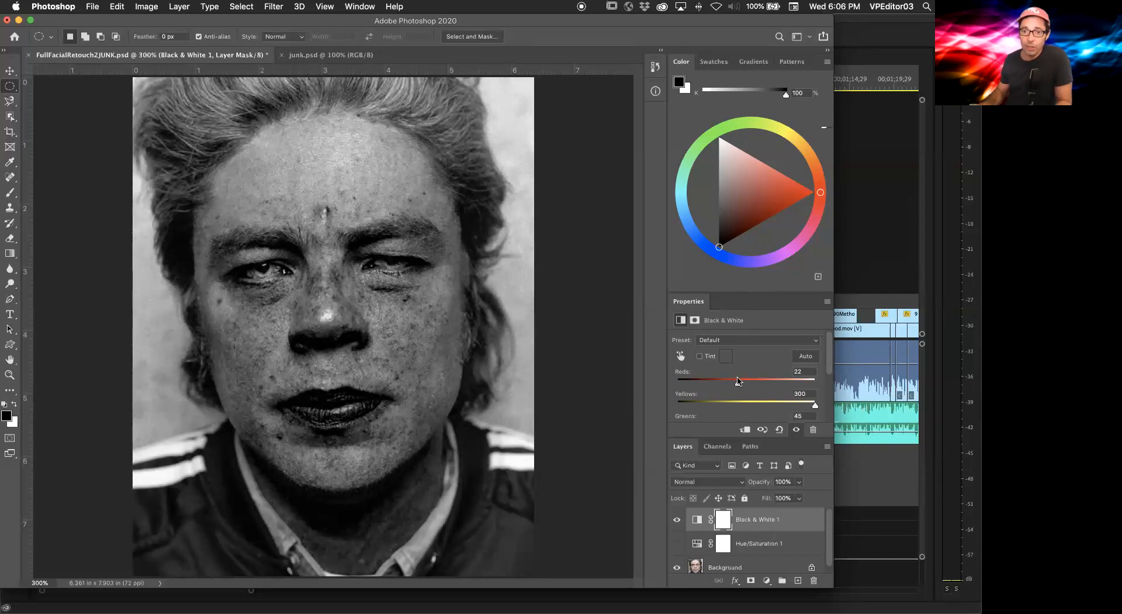
left_click(742, 402)
left_click_drag(738, 382, 746, 405)
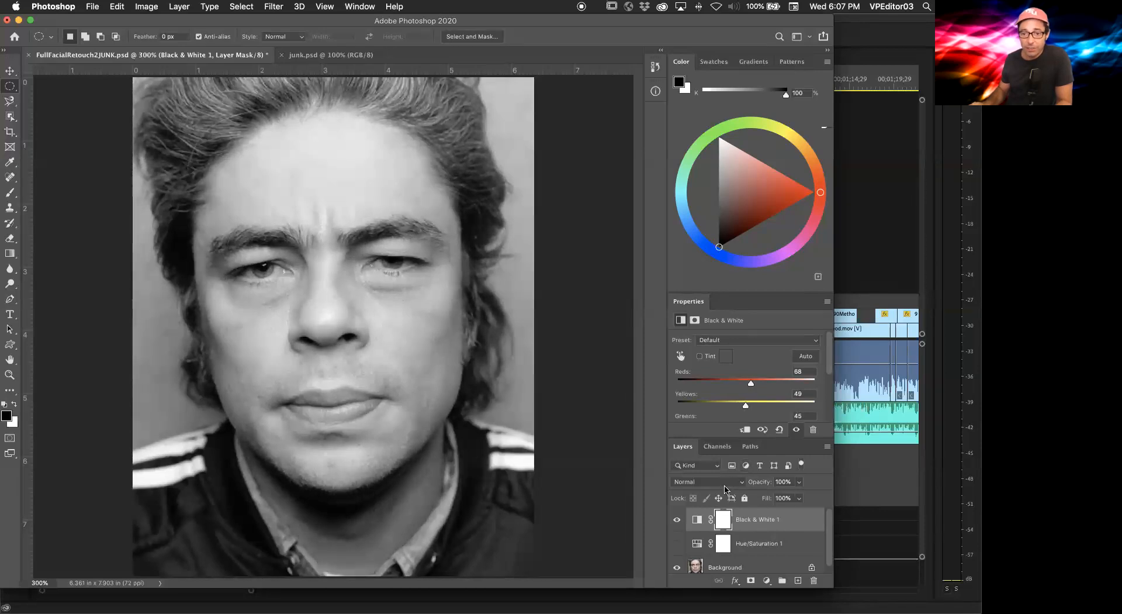
Step: Hide the Black & White layer and duplicate the Background layer
left_click(677, 519)
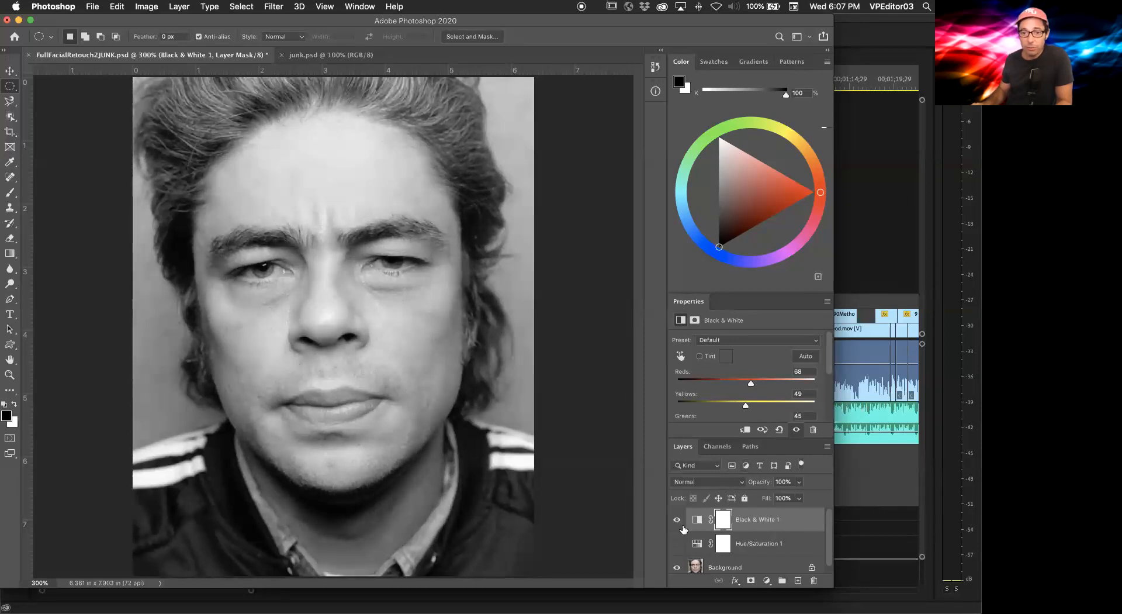
left_click(764, 564)
left_click_drag(764, 565, 797, 580)
scroll(748, 560, "down", 2)
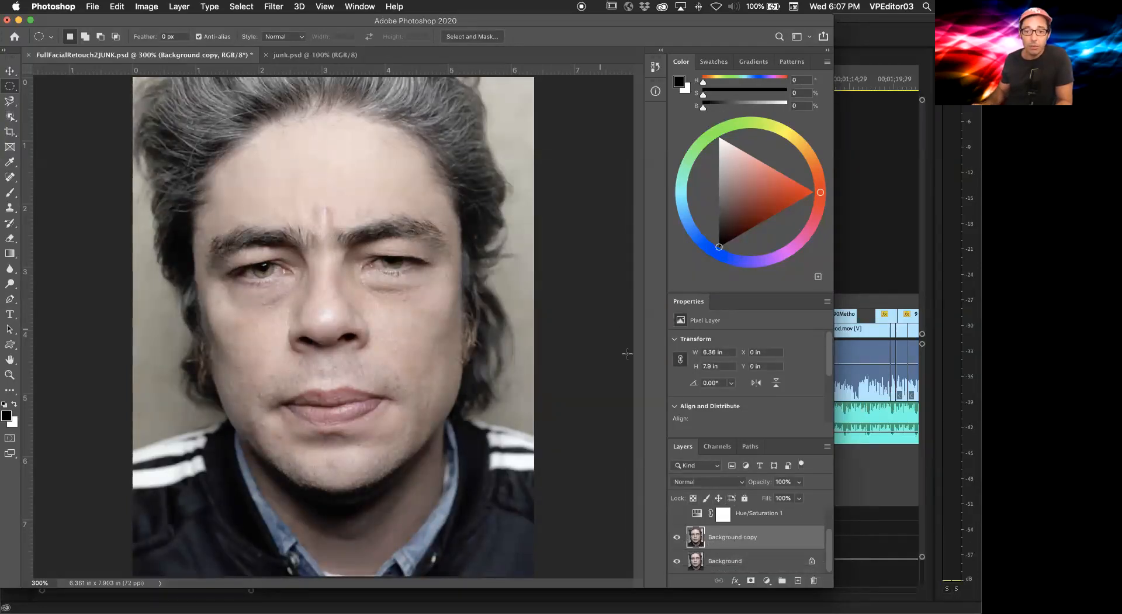
left_click(91, 7)
mouse_move(146, 7)
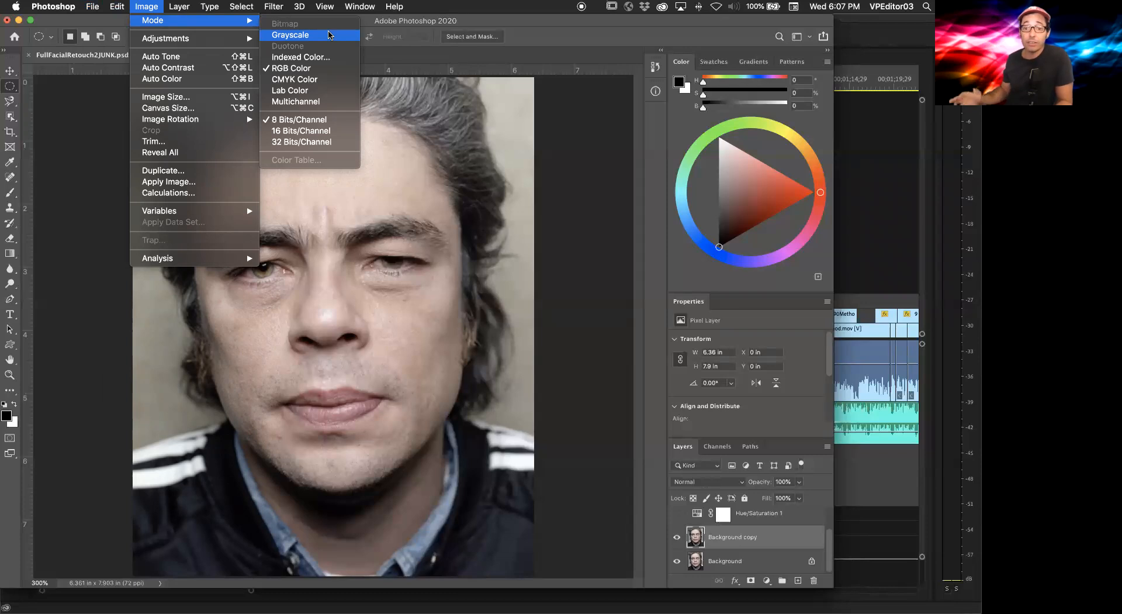
left_click(329, 35)
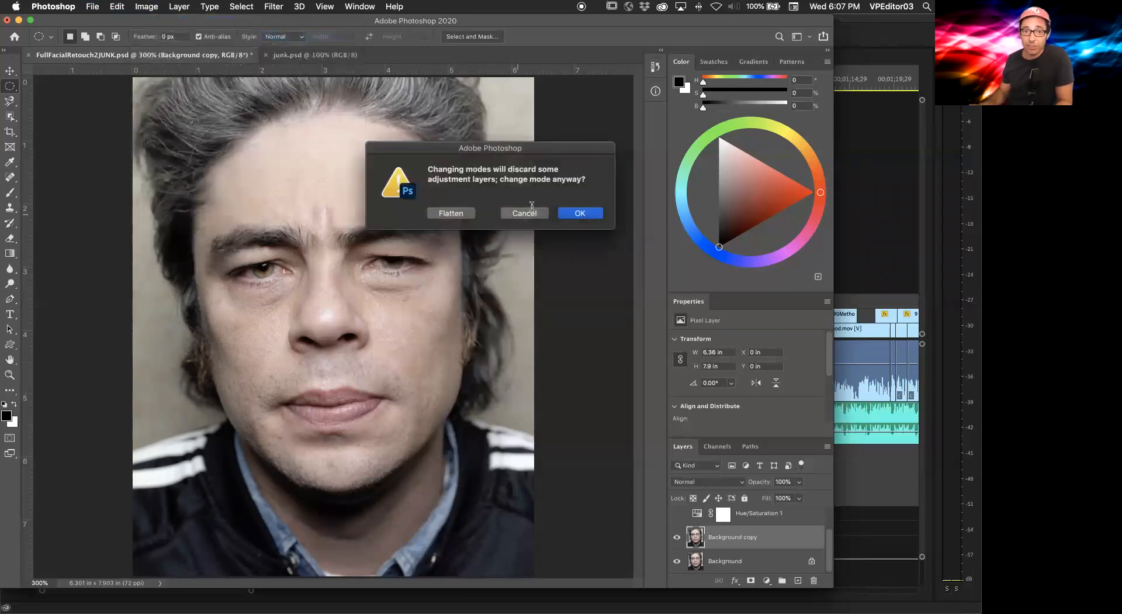
left_click(529, 215)
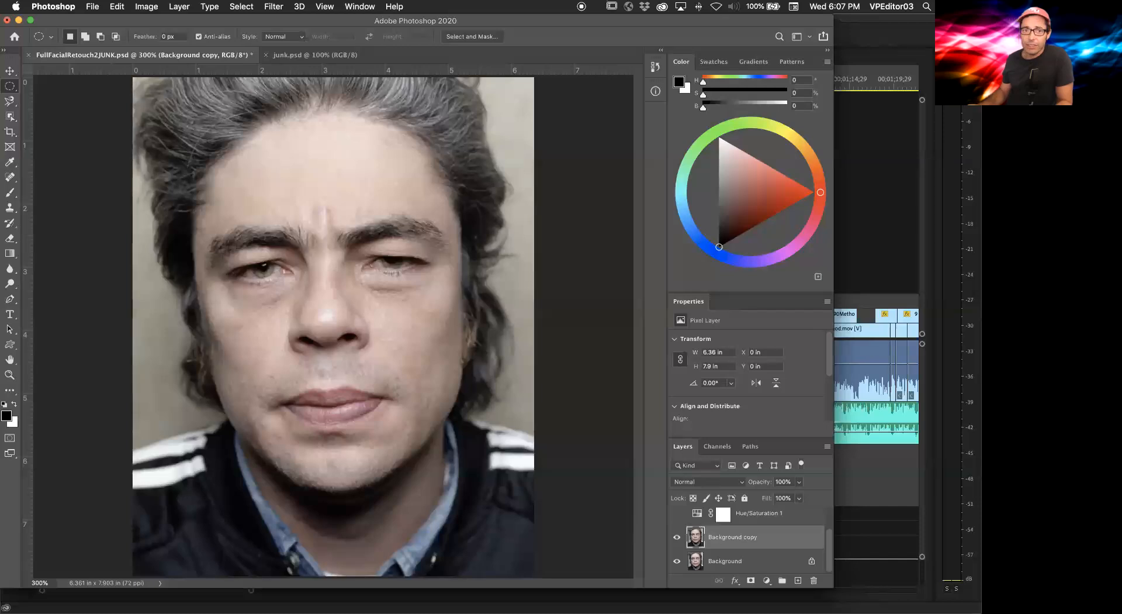
left_click(140, 7)
mouse_move(148, 22)
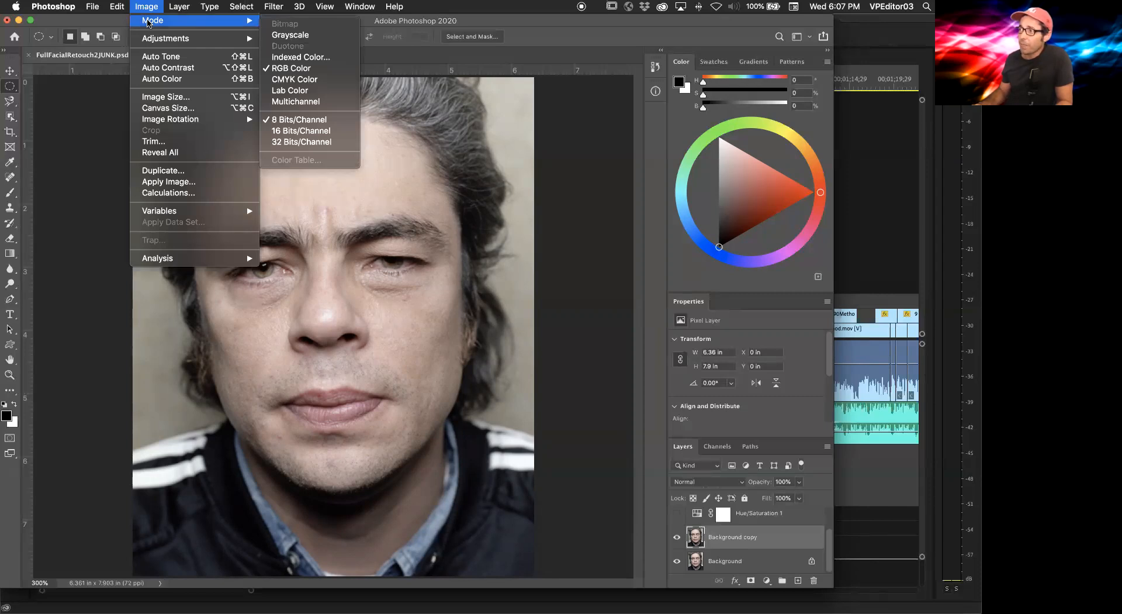
left_click(683, 327)
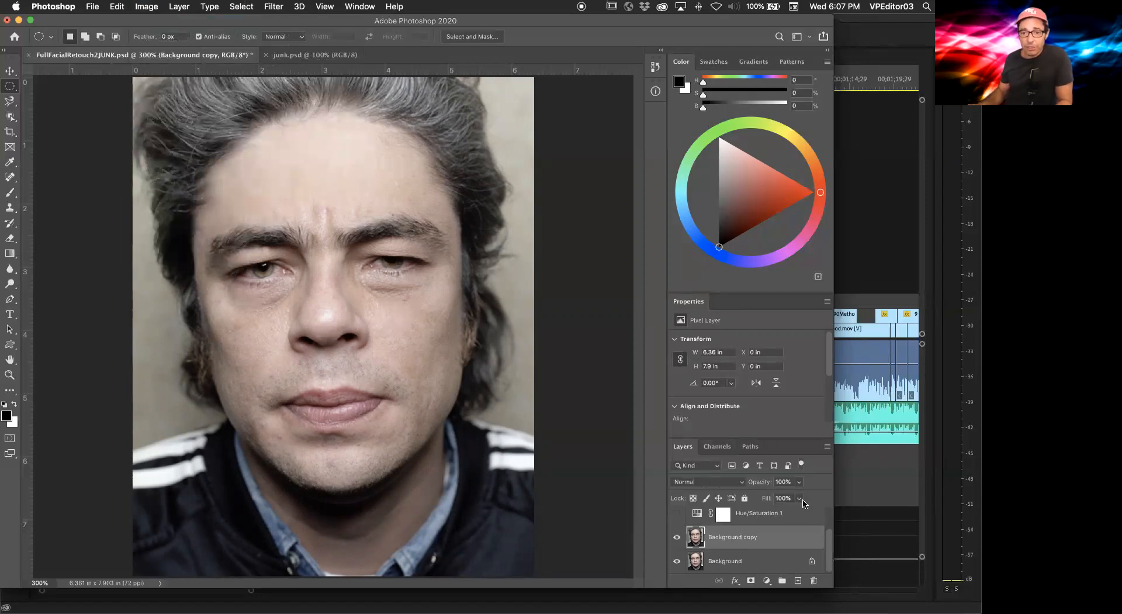
Step: Add a new Hue/Saturation adjustment layer above the Background copy
left_click(766, 580)
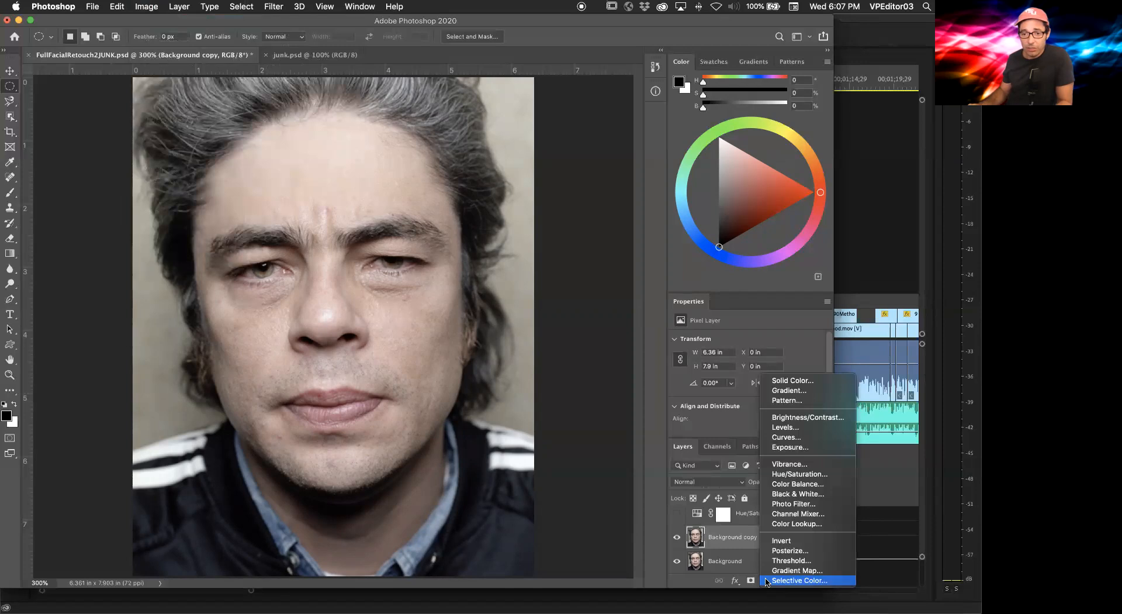
left_click(816, 473)
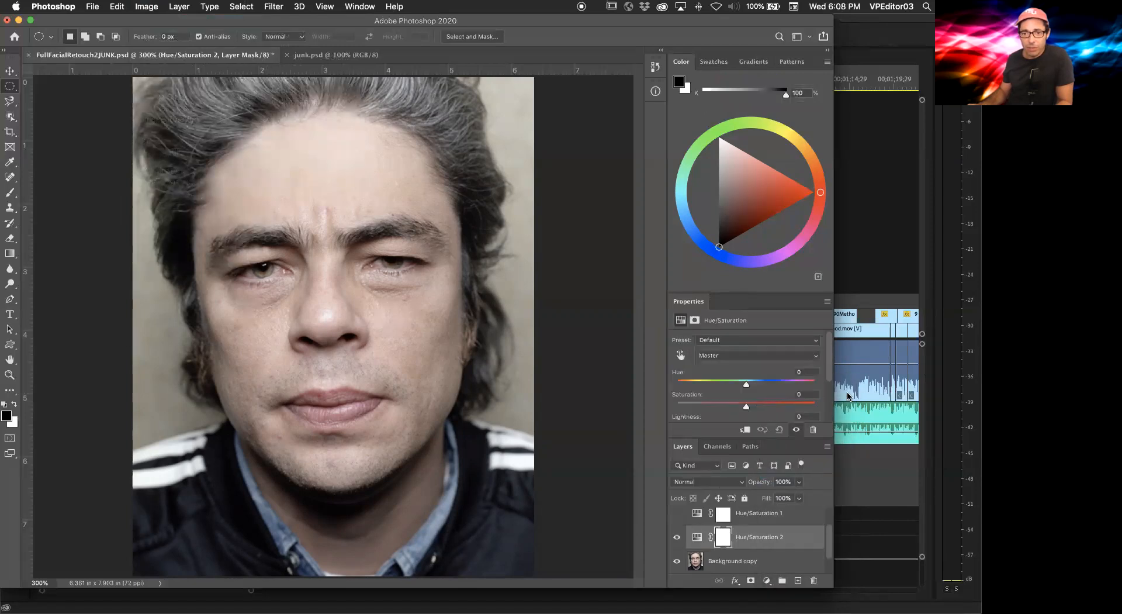
left_click_drag(827, 358, 828, 403)
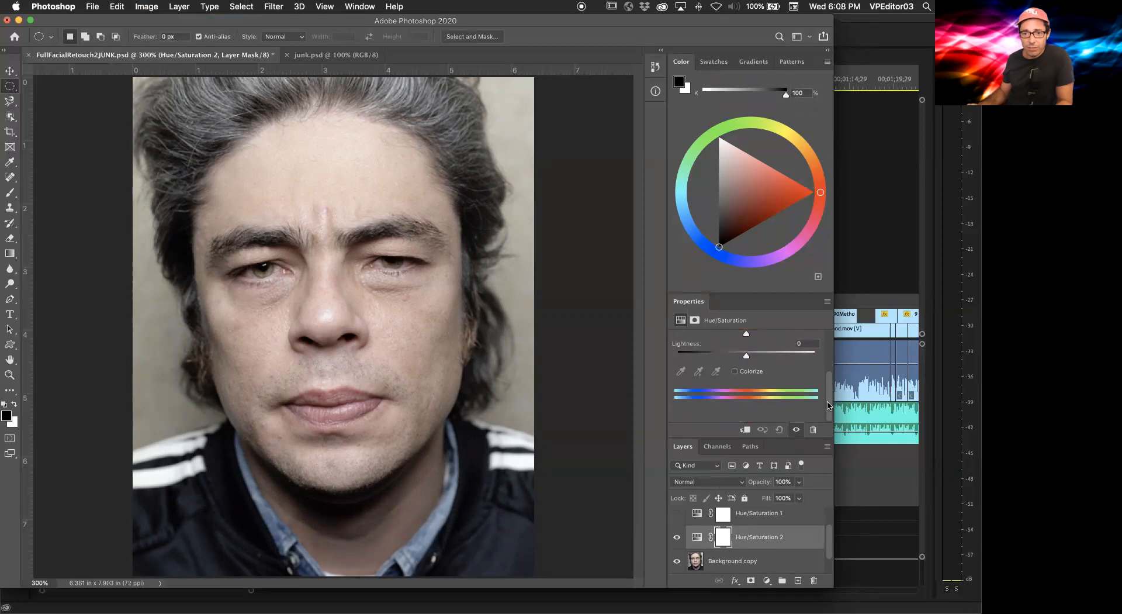
Step: Try the Colorize option on the new Hue/Saturation layer, then switch it off again
left_click(735, 372)
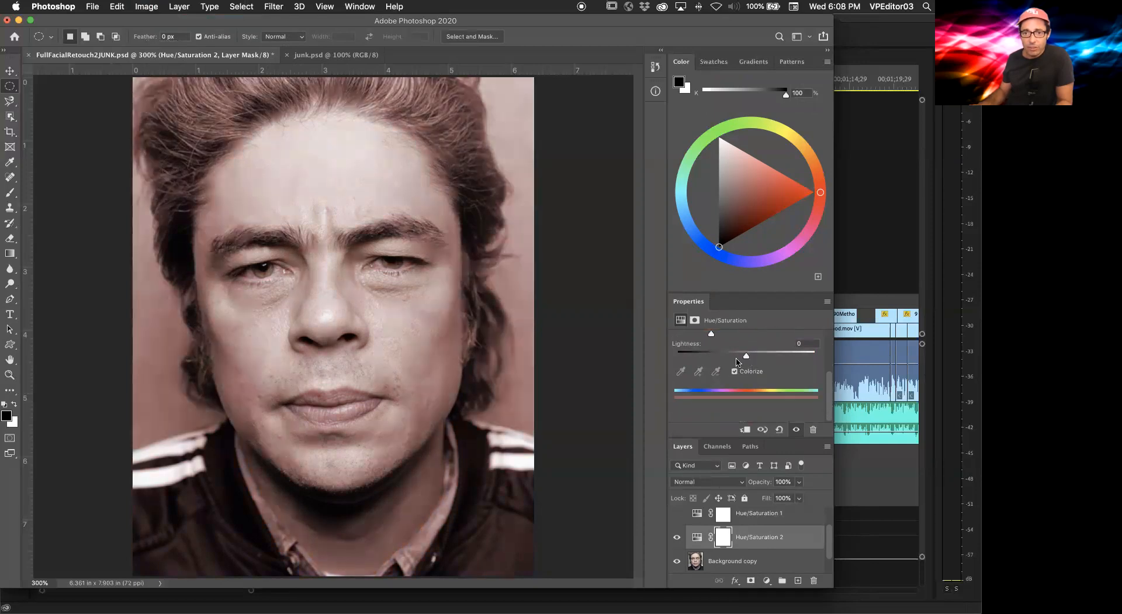
left_click_drag(746, 355, 747, 355)
mouse_move(829, 382)
left_mouse_down()
mouse_move(830, 320)
mouse_move(830, 398)
left_mouse_up()
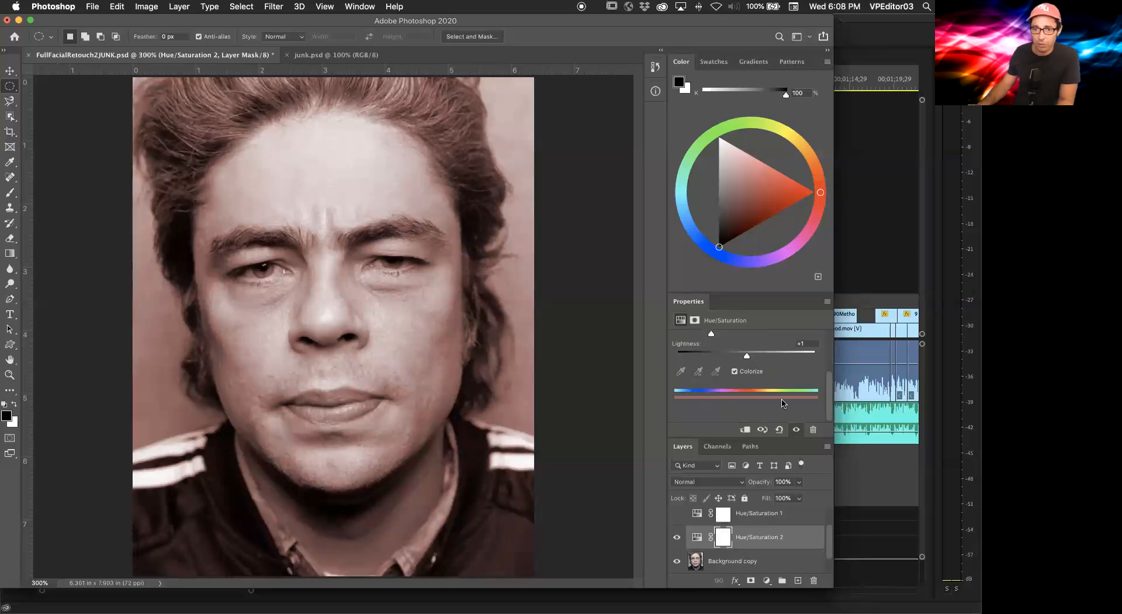
left_click(735, 371)
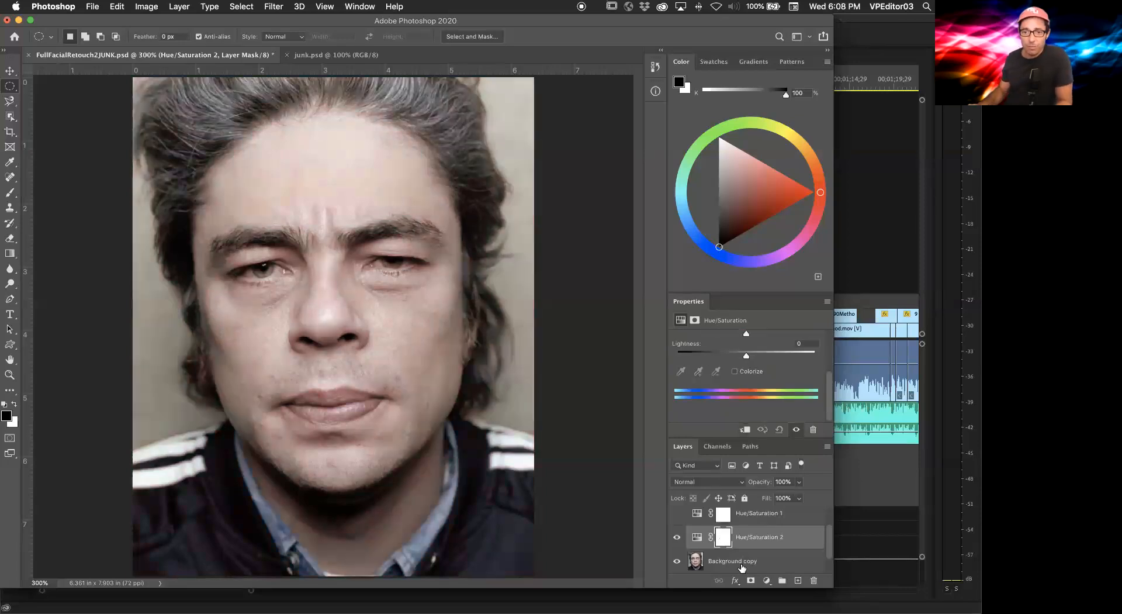
left_click(767, 580)
left_click(561, 430)
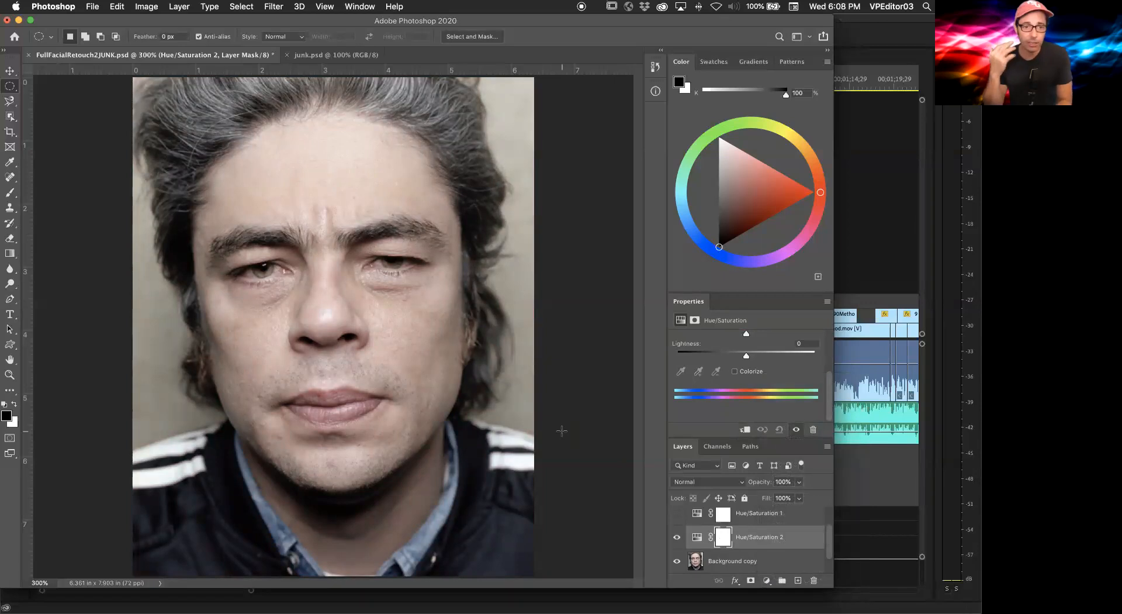
key("super+Tab")
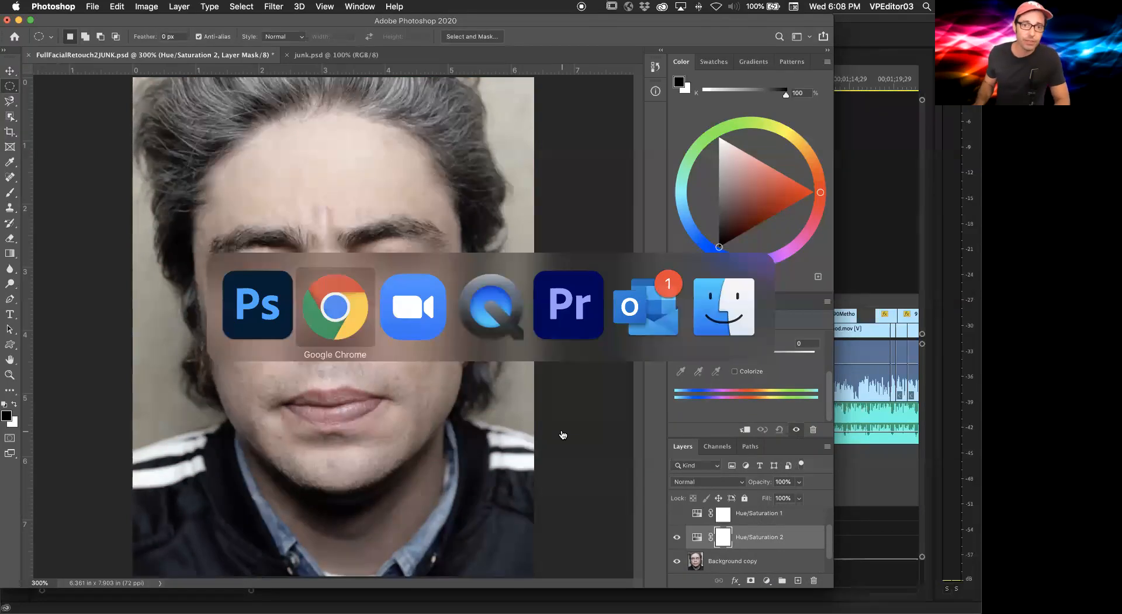
key("super+Tab")
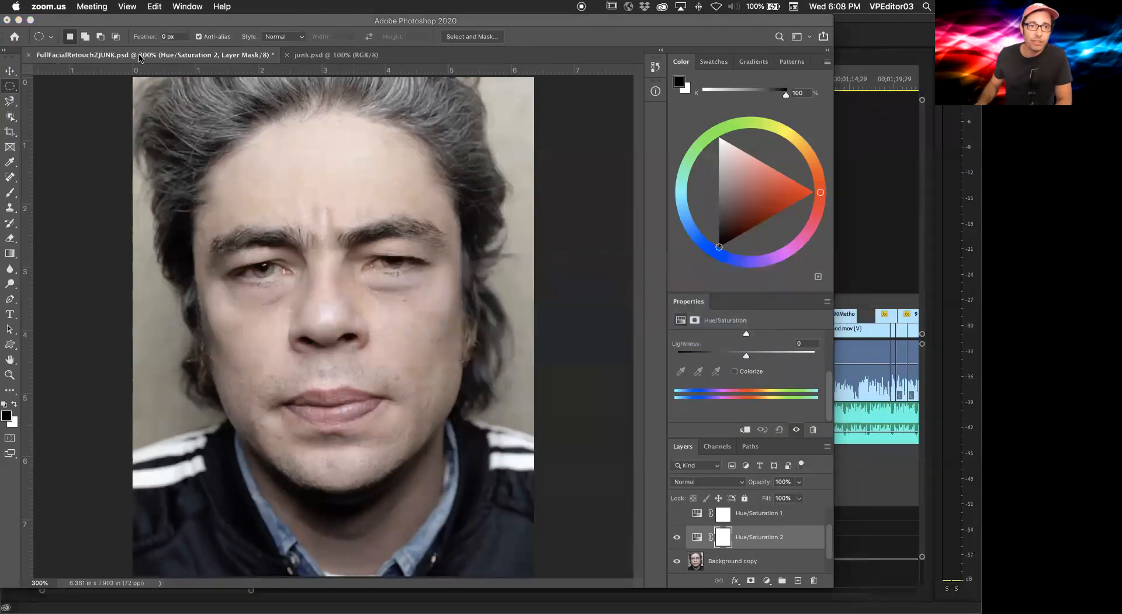
Step: Switch to the junk.psd document and duplicate its Background layer
left_click(334, 59)
left_click(334, 55)
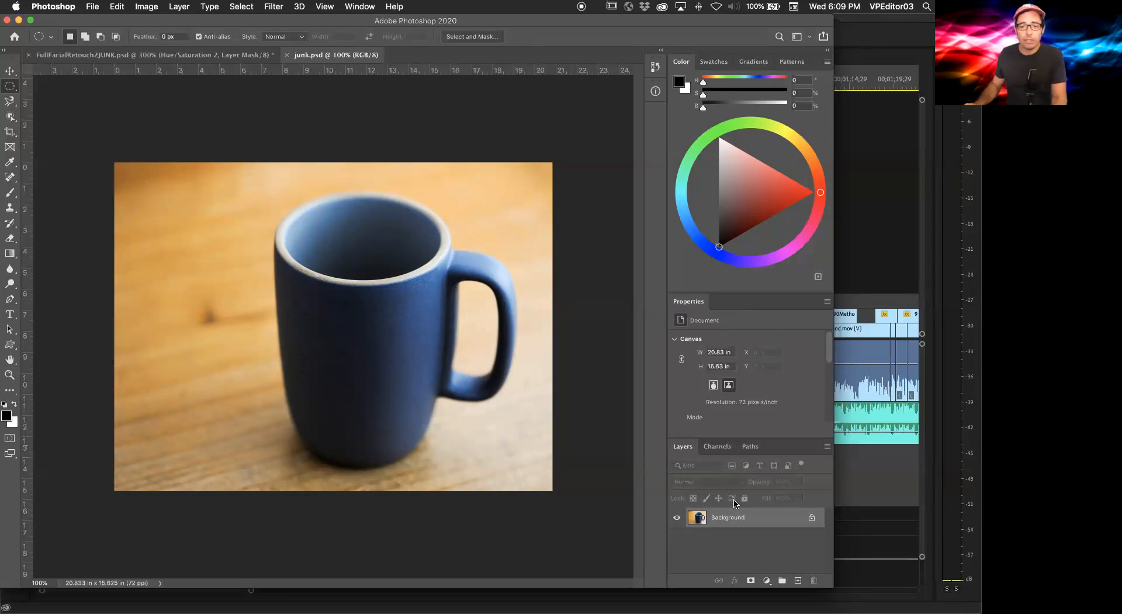
left_click_drag(693, 517, 797, 580)
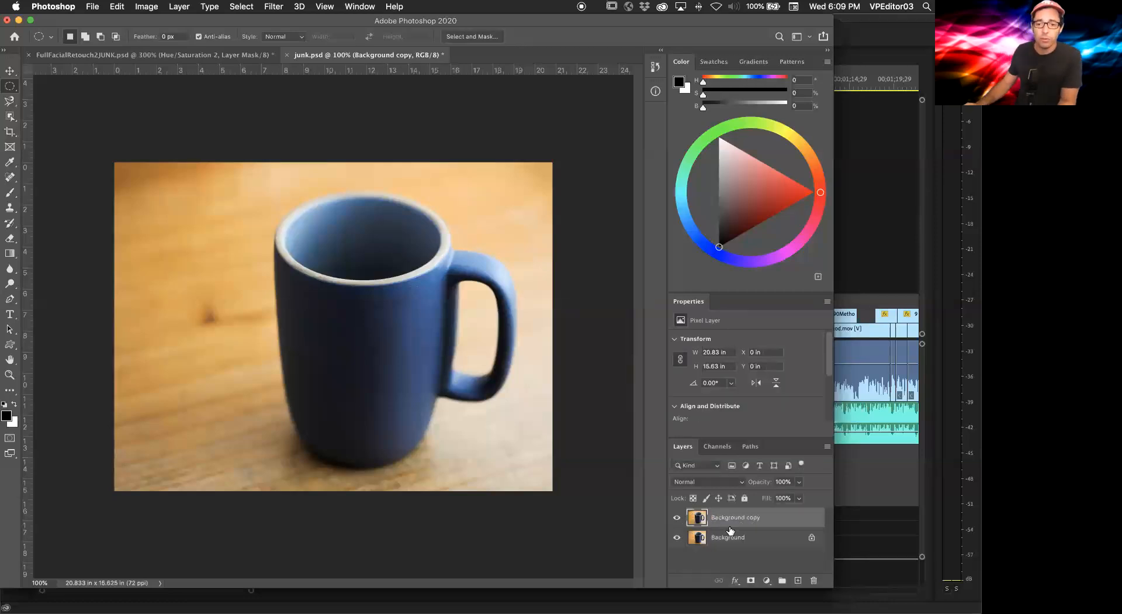
Step: Hide the original Background, add a layer mask to the Background copy and invert the mask to black
left_click(676, 537)
left_click(750, 580)
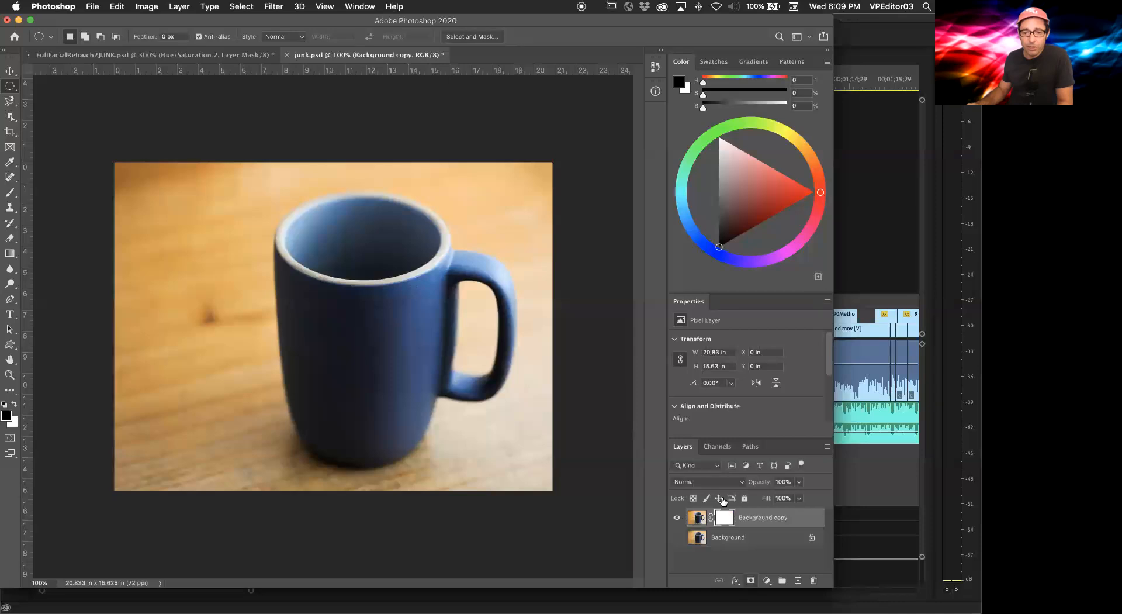
left_click(724, 517)
key("super+i")
key("super+i")
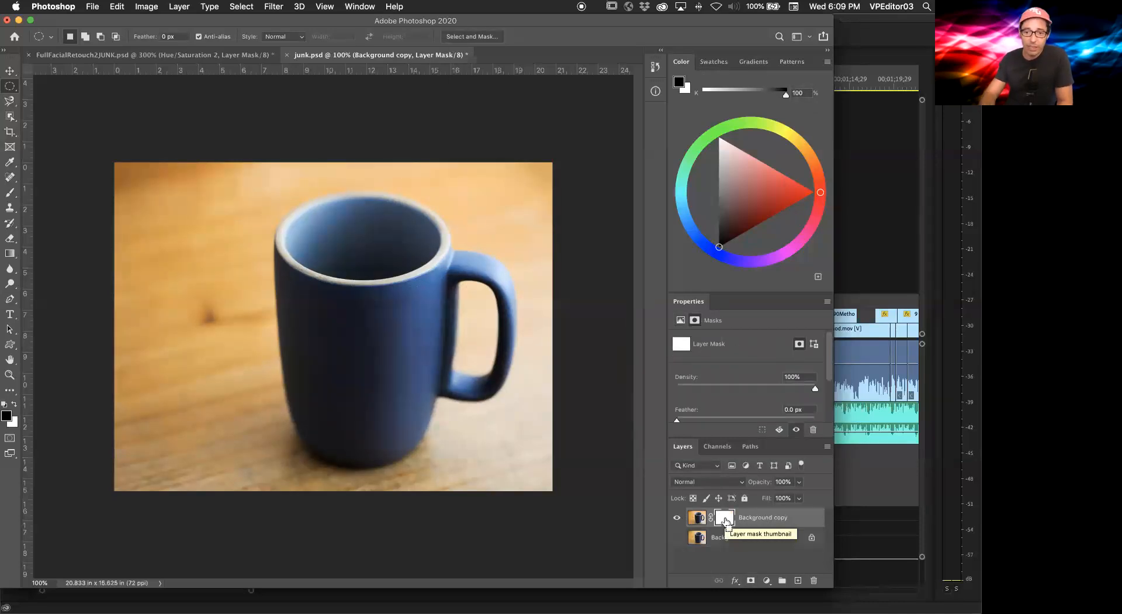
key("super+i")
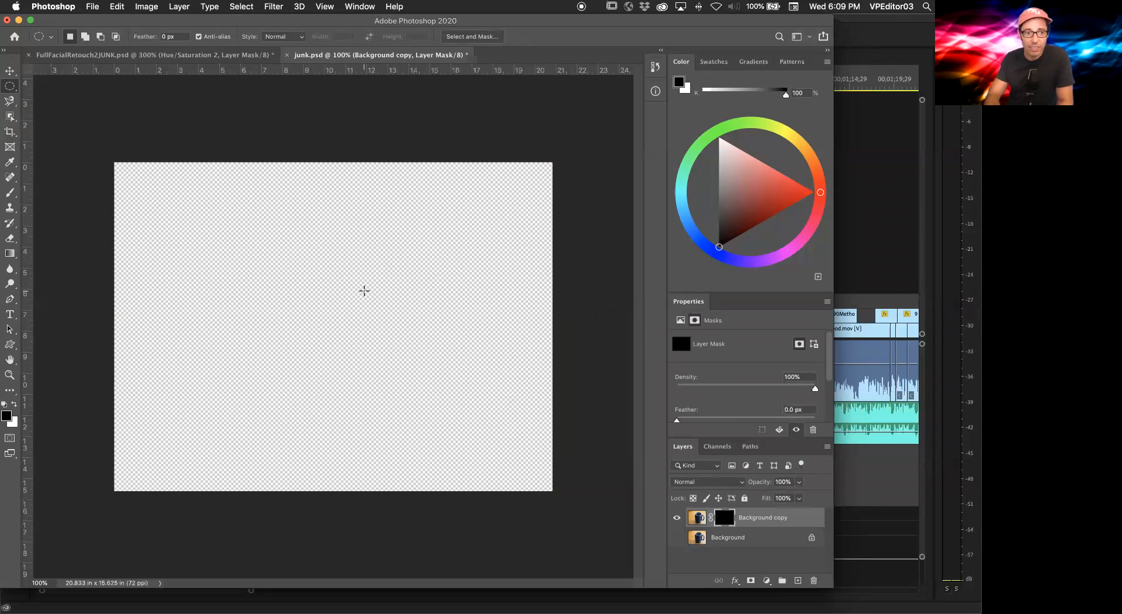
Step: Draw an elliptical selection over the mug, fill it with white in the mask, and deselect
left_click_drag(274, 258, 453, 404)
key("super+BackSpace")
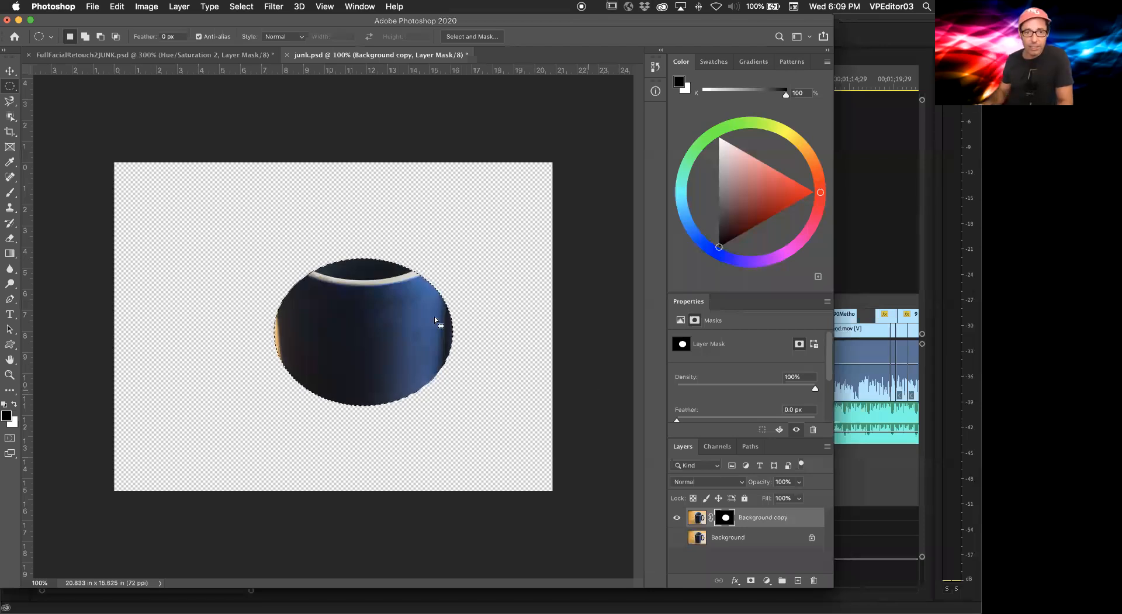
left_click(427, 292)
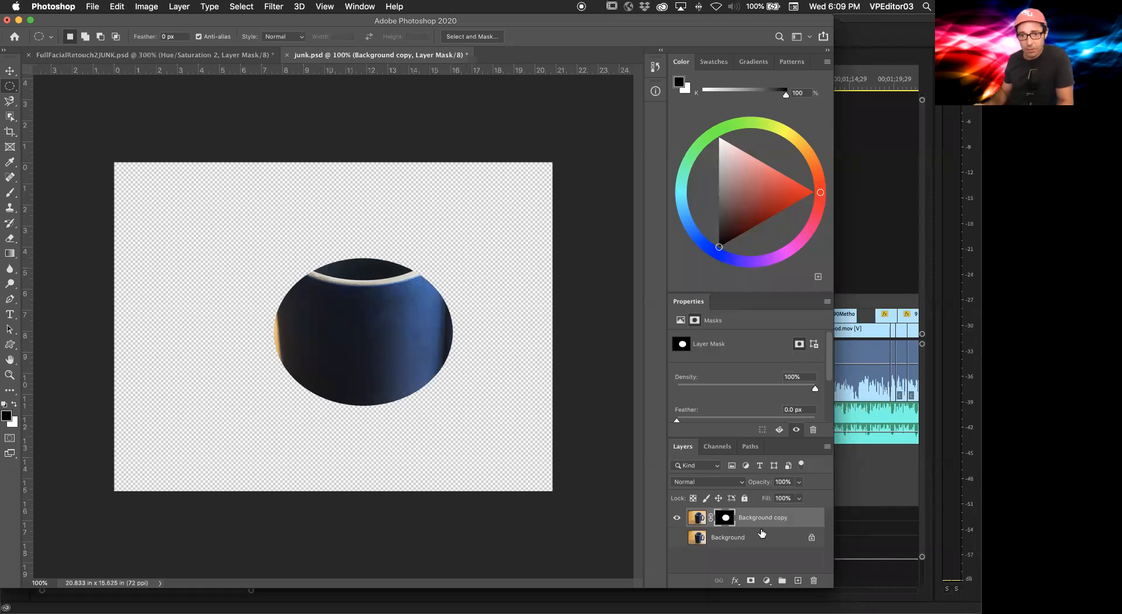
Step: Remove the layer mask from the Background copy layer without applying it
left_click_drag(724, 520, 812, 580)
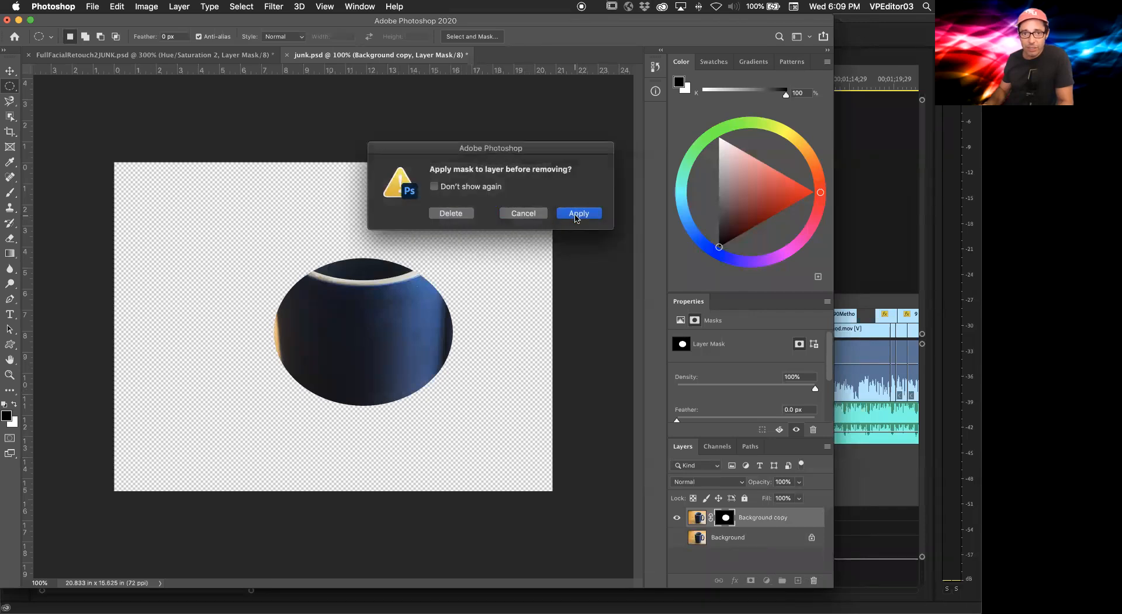
left_click(468, 215)
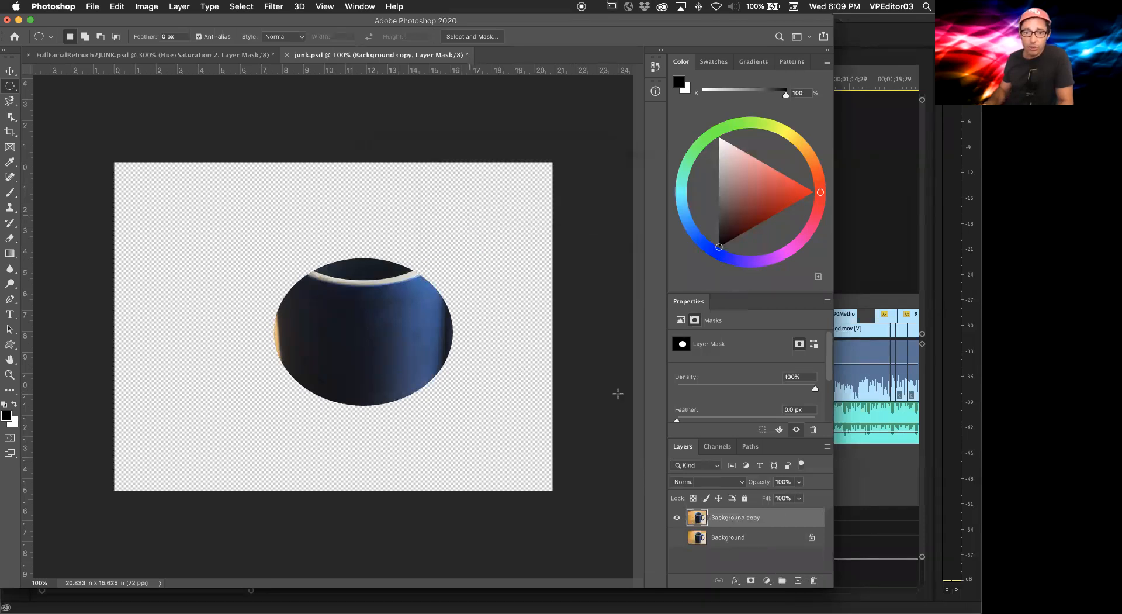
Step: Make the Background layer visible and toggle the Background copy layer's visibility off and back on
left_click(677, 537)
left_click(677, 517)
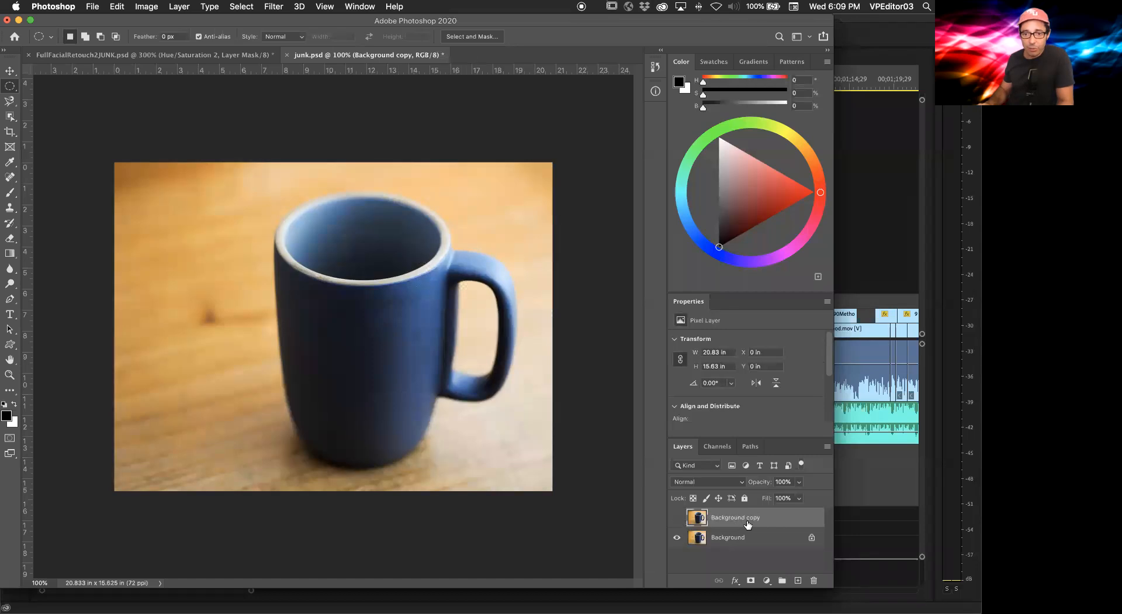
left_click_drag(745, 518, 682, 525)
left_click(677, 520)
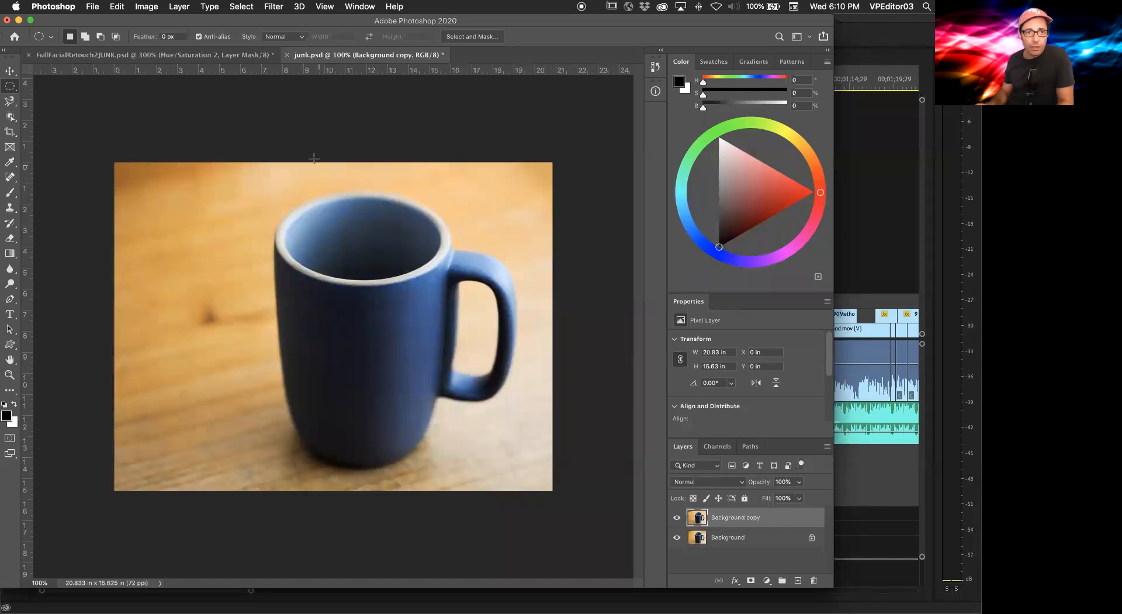
Step: Open Color Range and sample the blue of the mug to start selecting it
left_click(178, 6)
mouse_move(138, 6)
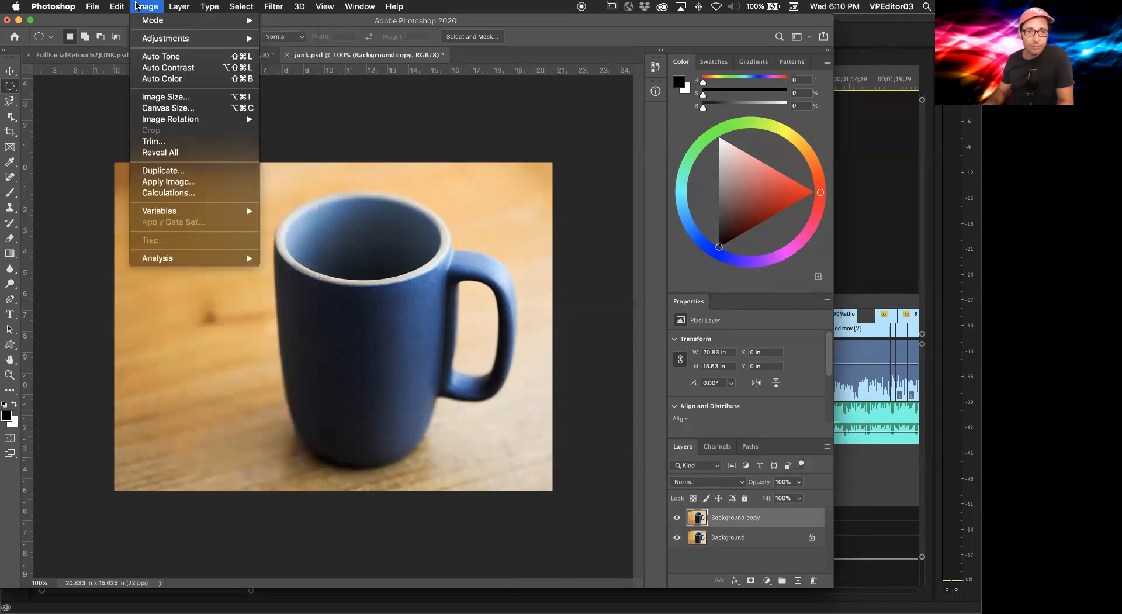
mouse_move(241, 6)
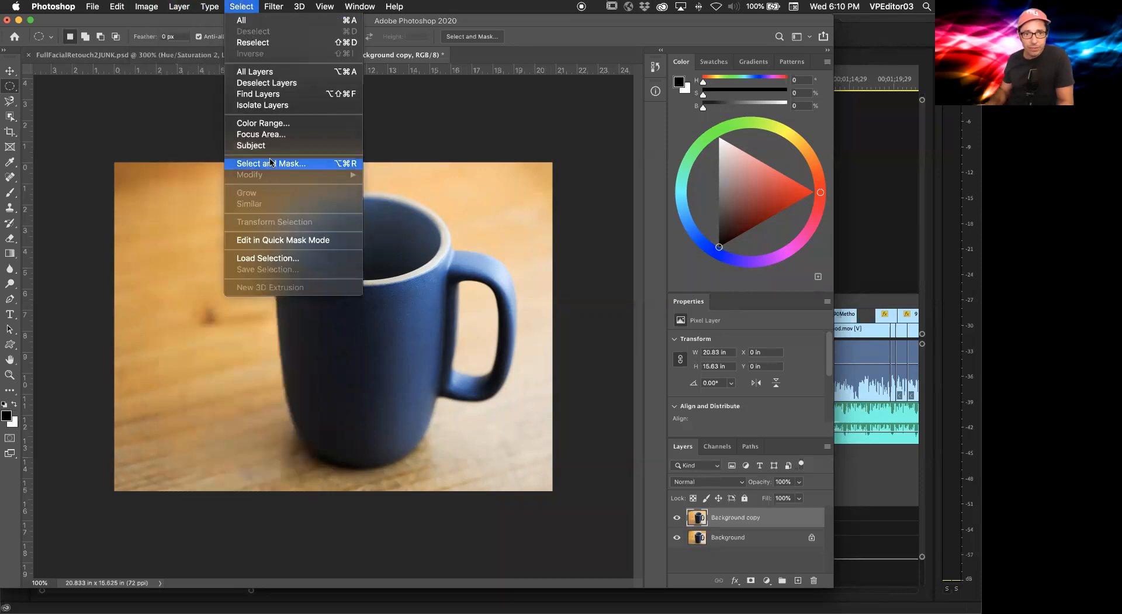
left_click(273, 124)
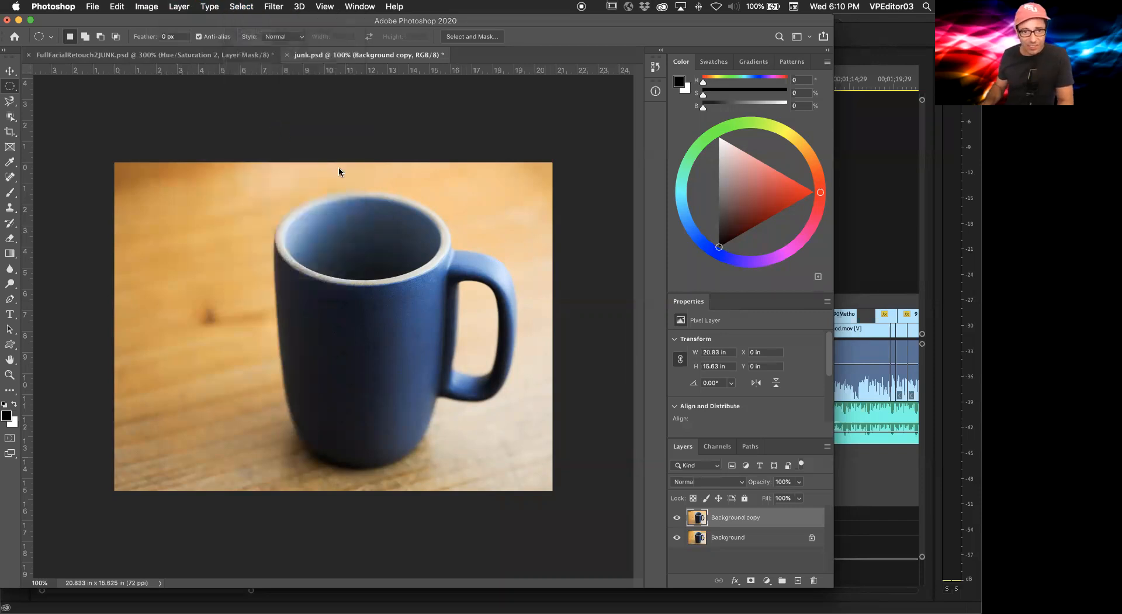
left_click(368, 302)
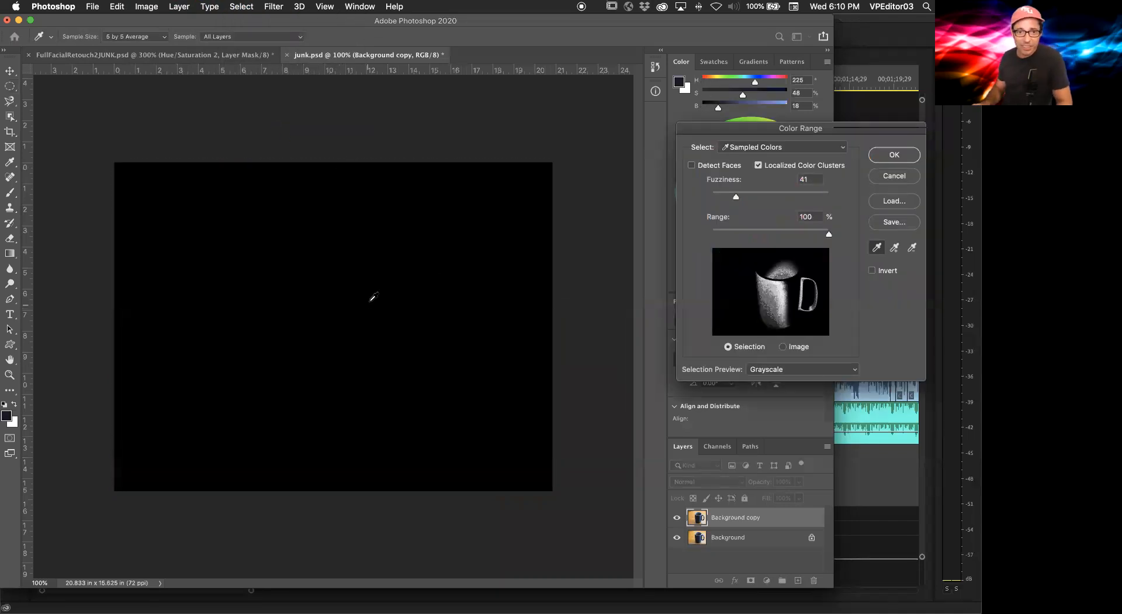
left_click(357, 309)
left_click(357, 317)
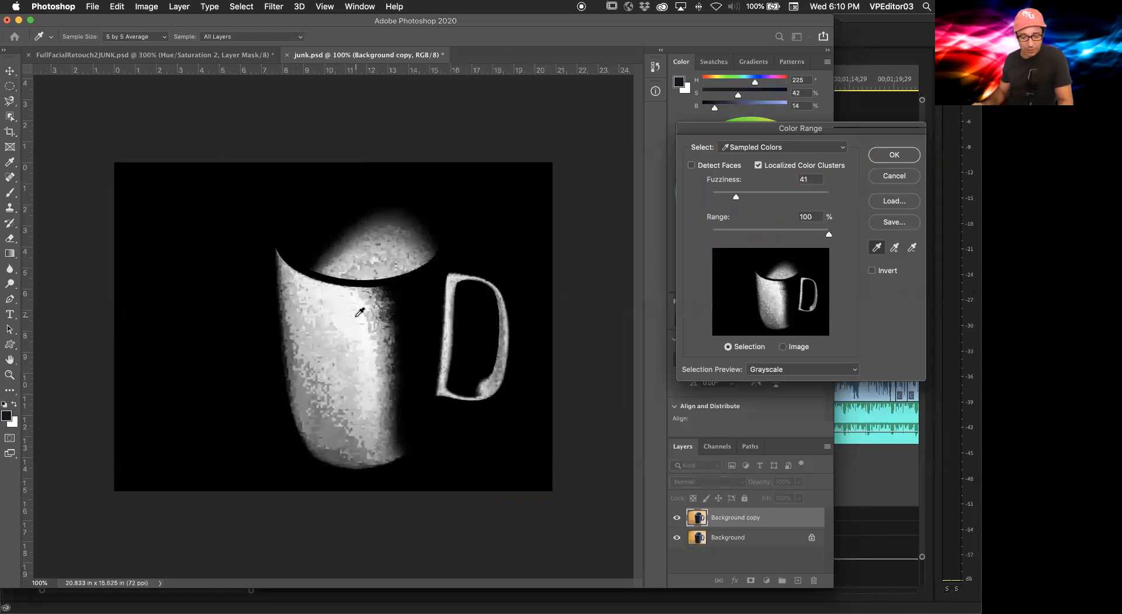
mouse_move(331, 336)
left_mouse_down()
mouse_move(325, 385)
mouse_move(405, 353)
mouse_move(410, 305)
mouse_move(415, 320)
mouse_move(440, 253)
mouse_move(372, 254)
mouse_move(290, 220)
mouse_move(328, 261)
mouse_move(350, 247)
mouse_move(333, 226)
mouse_move(363, 261)
mouse_move(386, 351)
mouse_move(567, 402)
left_mouse_up()
Step: Refine the Color Range selection by subtracting table areas and adding missed spots around the mug's rim and handle
key("alt")
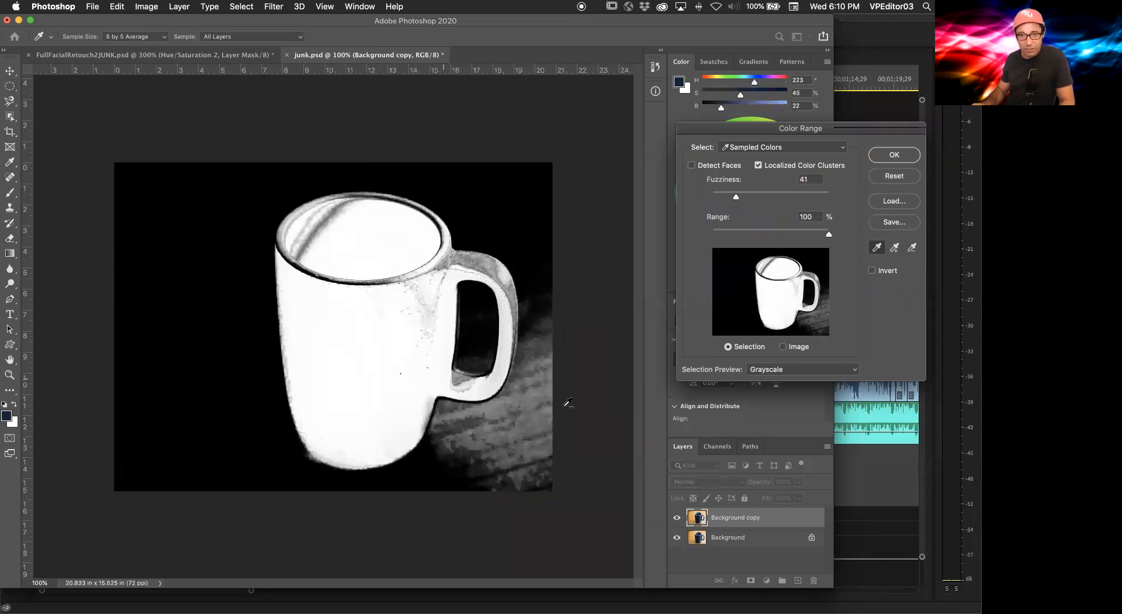
left_click(524, 406, "alt")
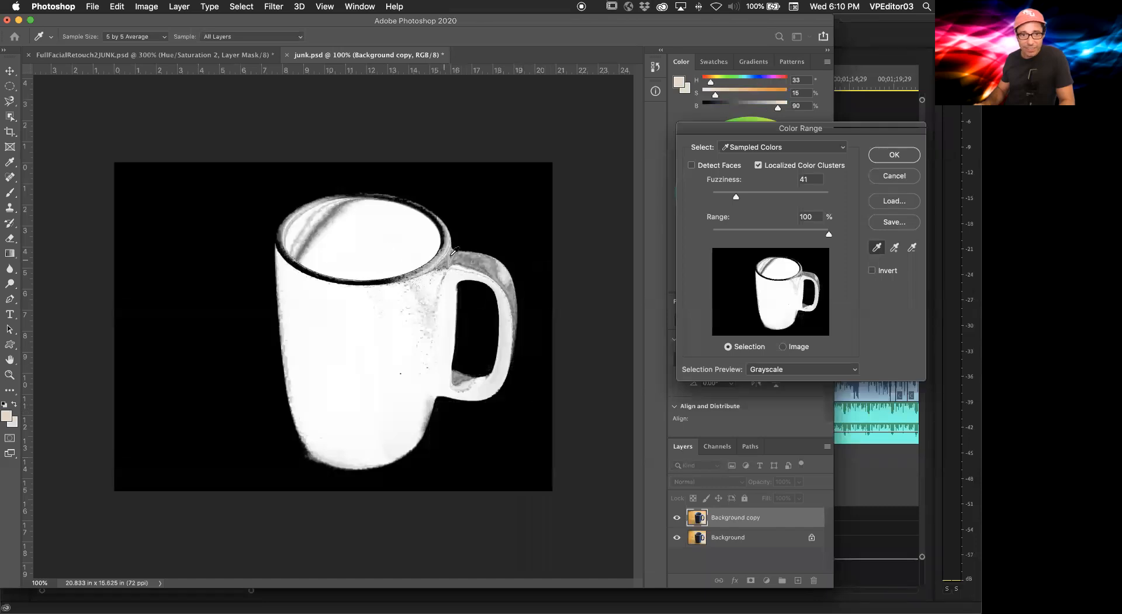
left_click(469, 257, "shift")
left_click(491, 265, "shift")
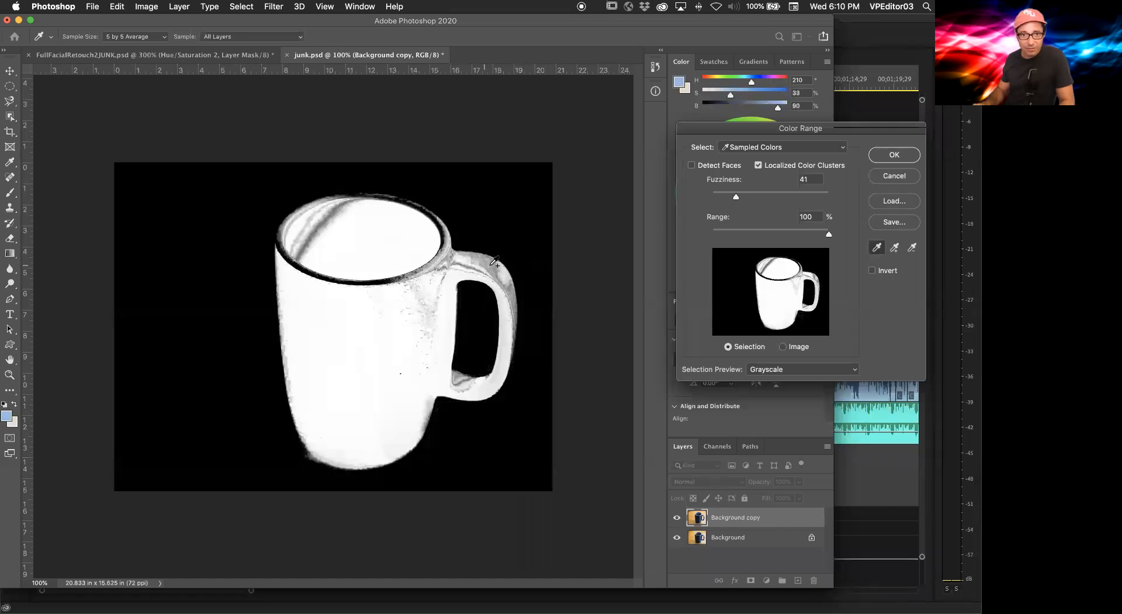
left_click(501, 275, "shift")
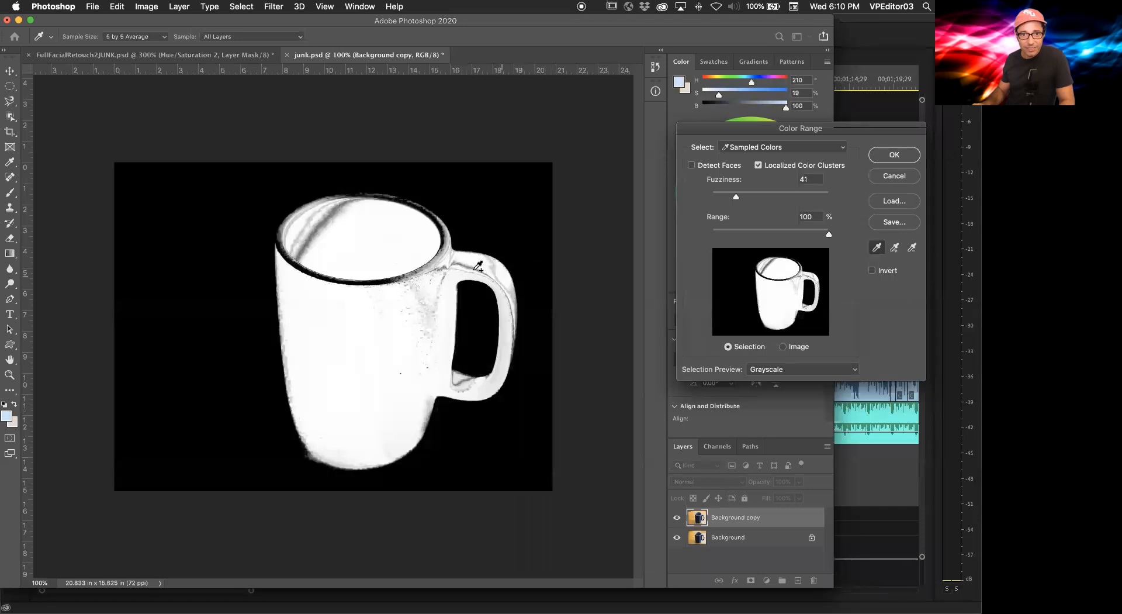
left_click(425, 288, "shift")
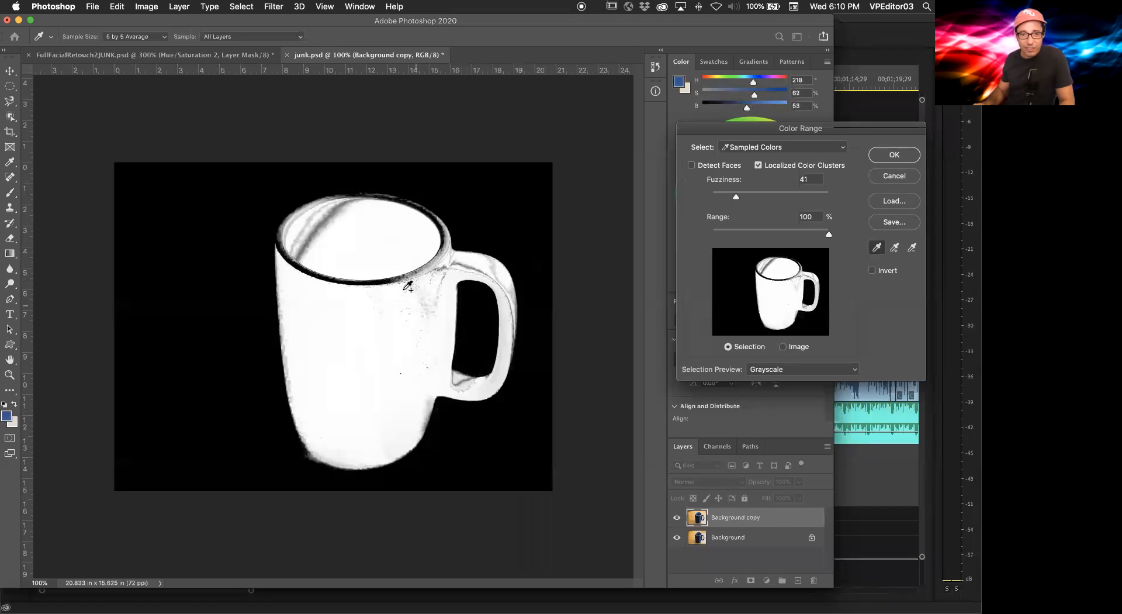
left_click(395, 284, "shift")
left_click(325, 226, "shift")
left_click(319, 228, "shift")
left_click(332, 228, "shift")
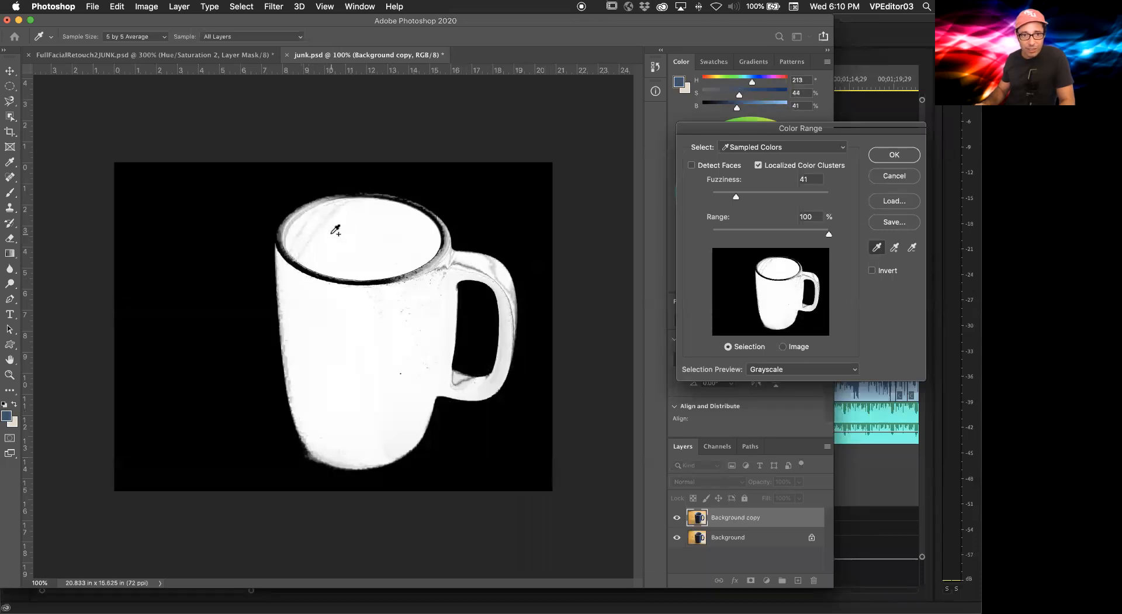
left_click(294, 223, "shift")
left_click(291, 225, "shift")
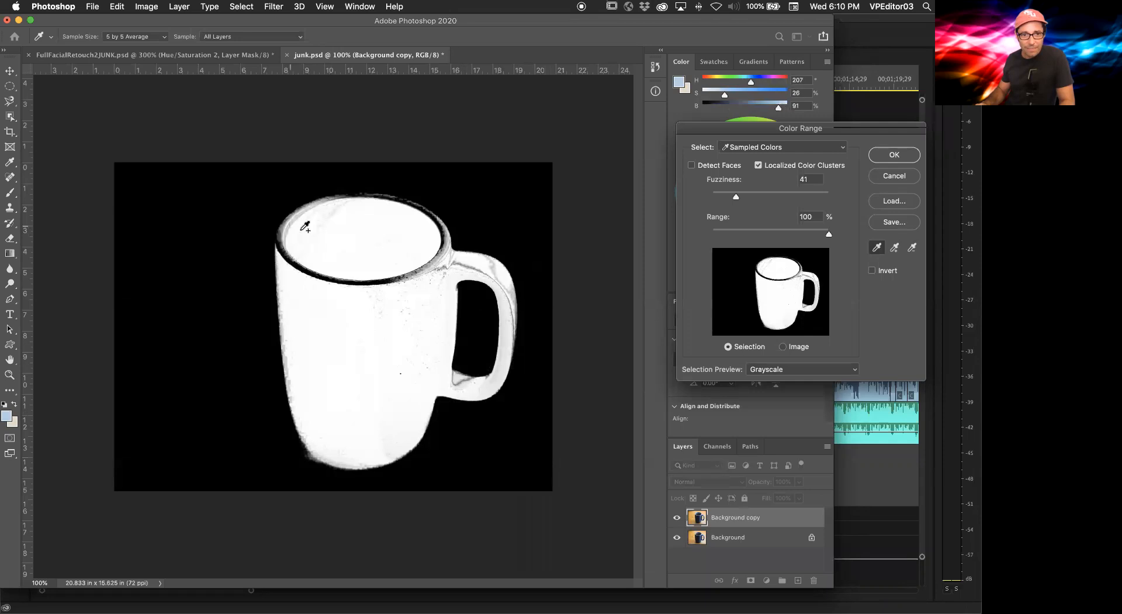
left_click(326, 229, "shift")
left_click(435, 277, "shift")
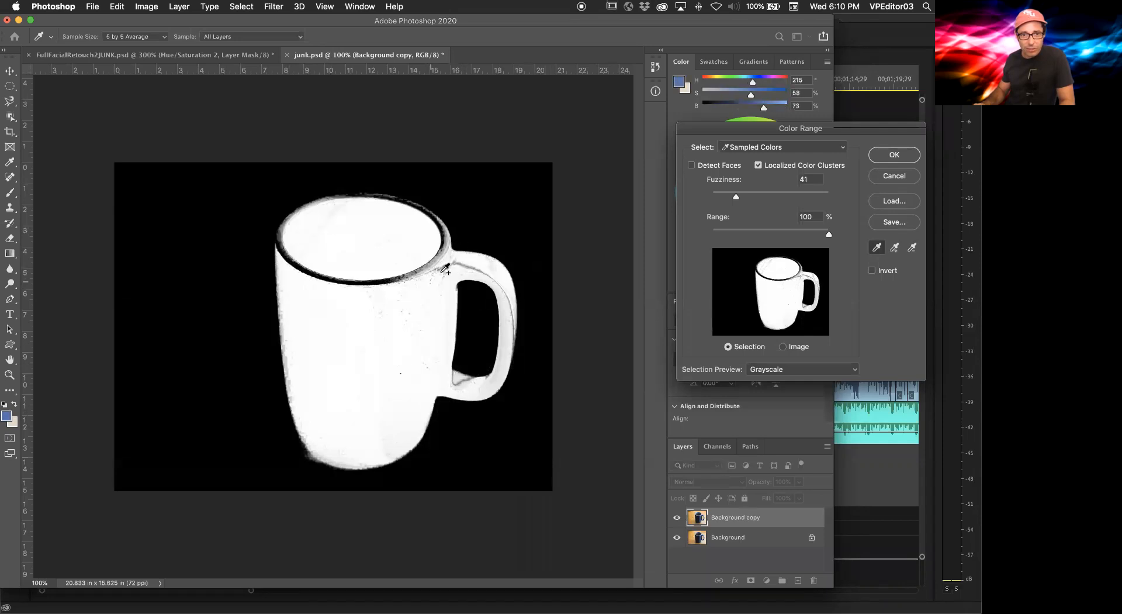
left_click(445, 266, "shift")
left_click(447, 264, "shift")
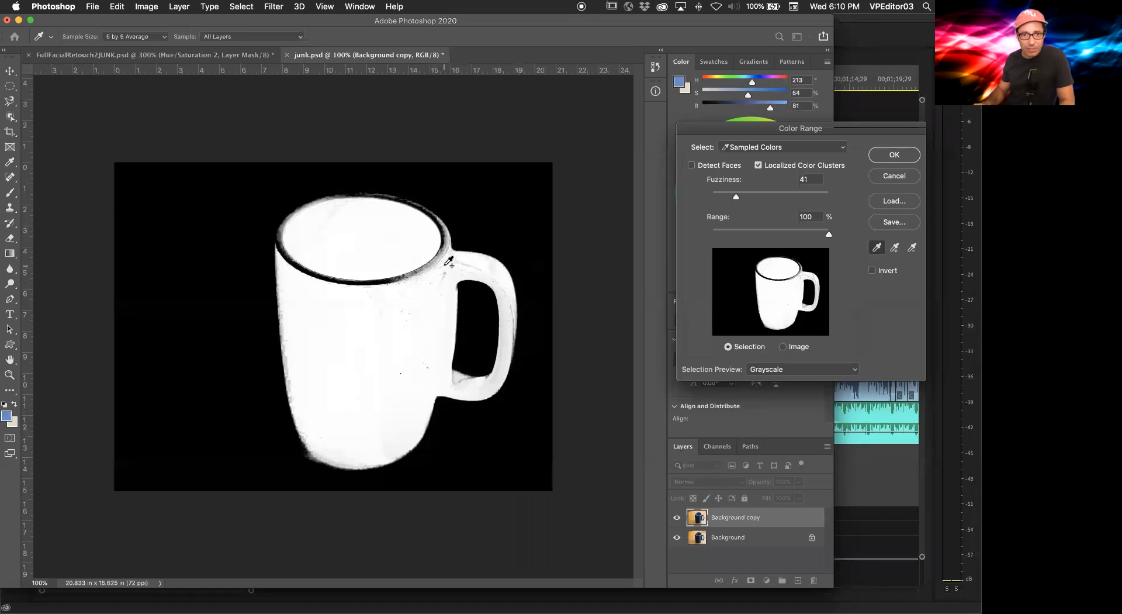
left_click(443, 267, "shift")
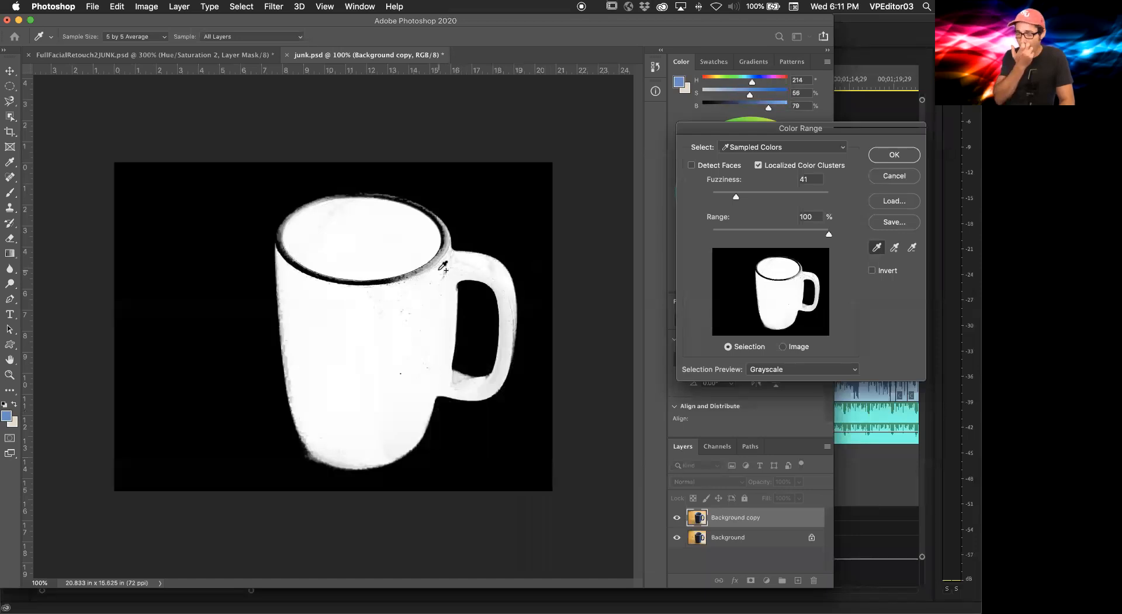
Step: Set Fuzziness to 39 and Range to 94%, then accept the Color Range selection
mouse_move(737, 198)
left_mouse_down()
mouse_move(766, 200)
mouse_move(735, 199)
left_mouse_up()
mouse_move(830, 236)
left_mouse_down()
mouse_move(729, 235)
mouse_move(822, 233)
left_mouse_up()
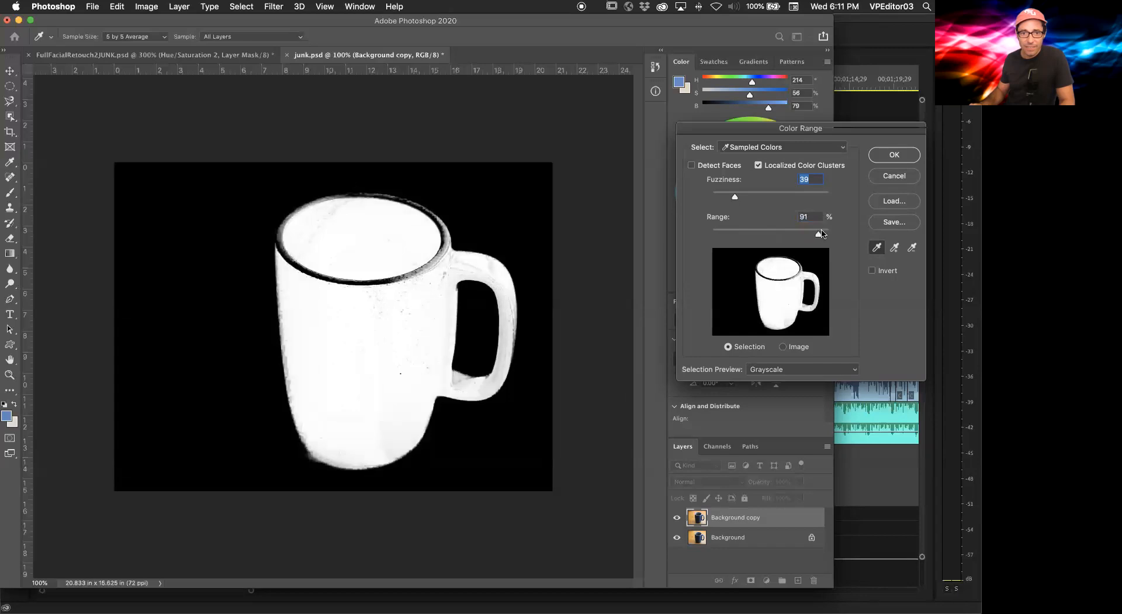
left_click(894, 154)
left_click(893, 154)
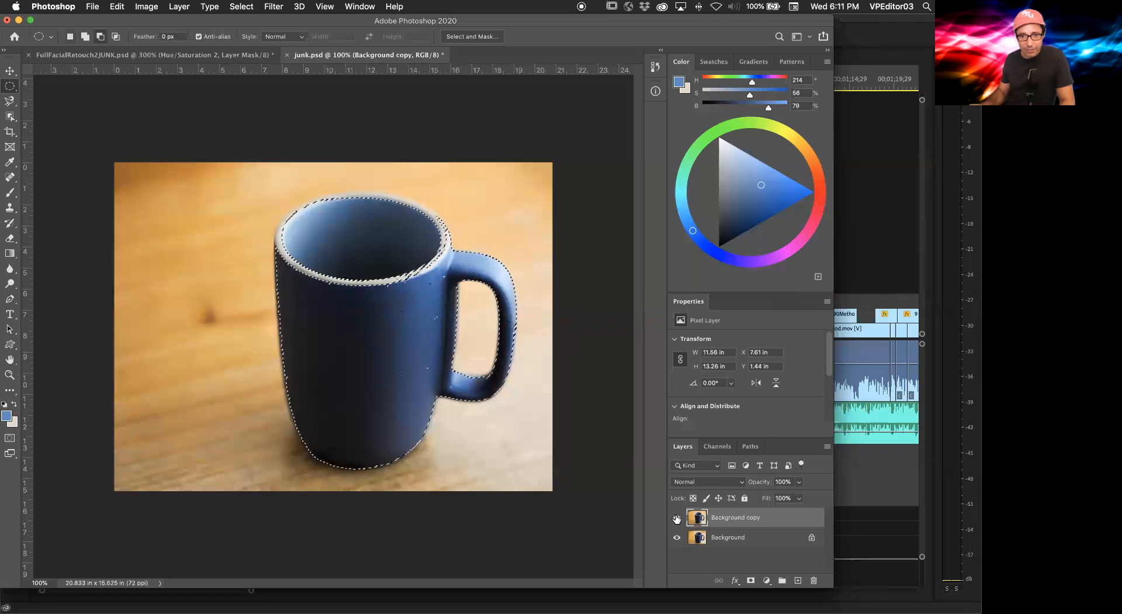
Step: Add a layer mask from the mug selection and view the mask on its own
left_click(749, 580)
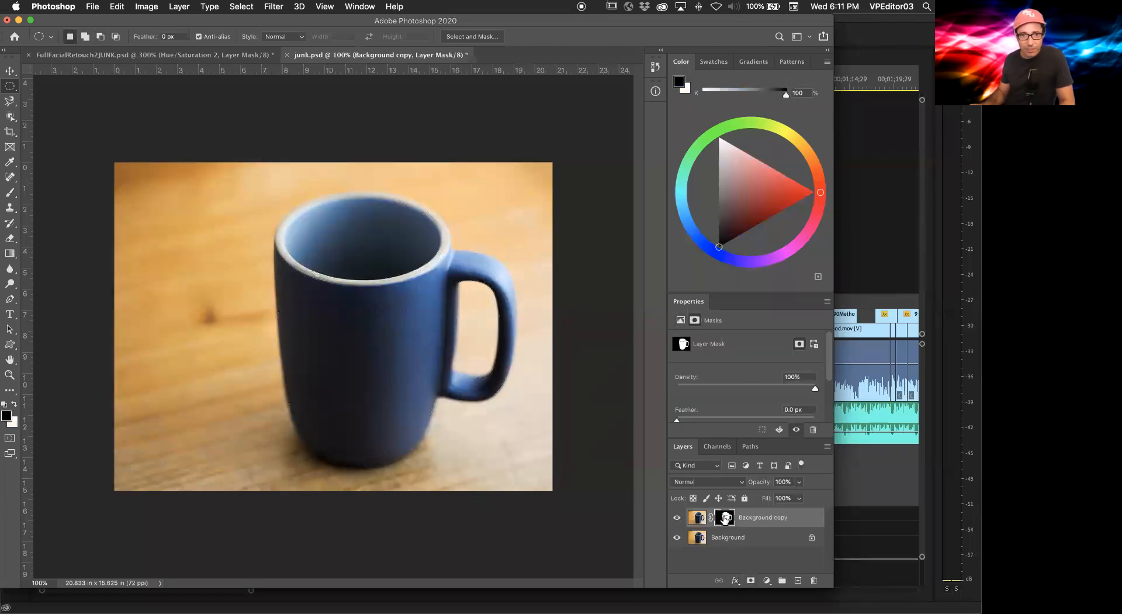
left_click(725, 518, "alt")
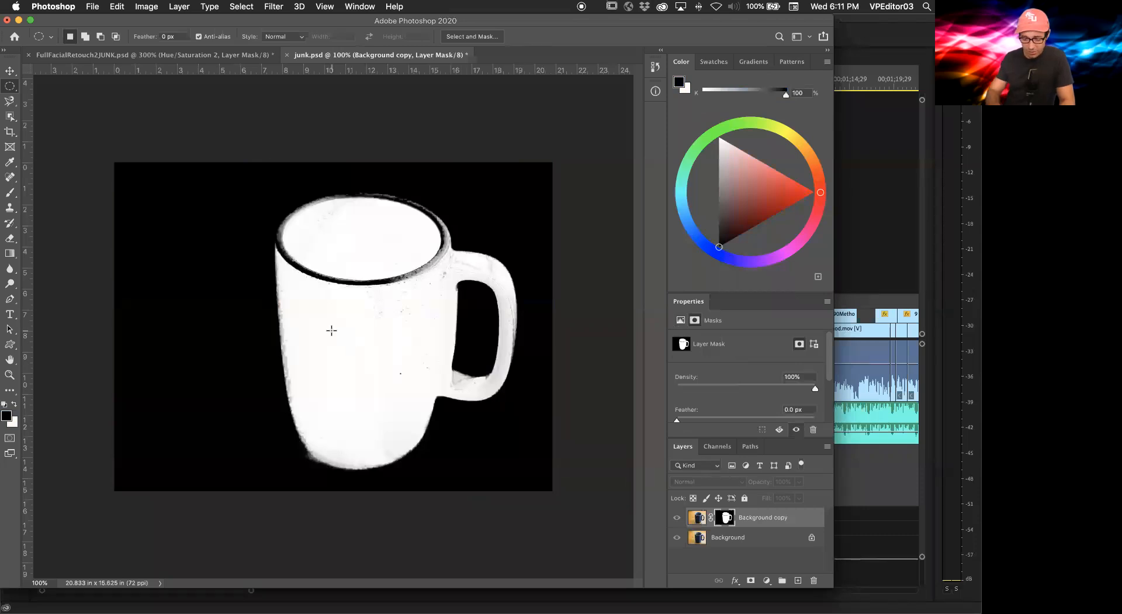
Step: Paint white with an enlarged brush inside the mug on the mask to fill the gaps, then shrink the brush
key("b")
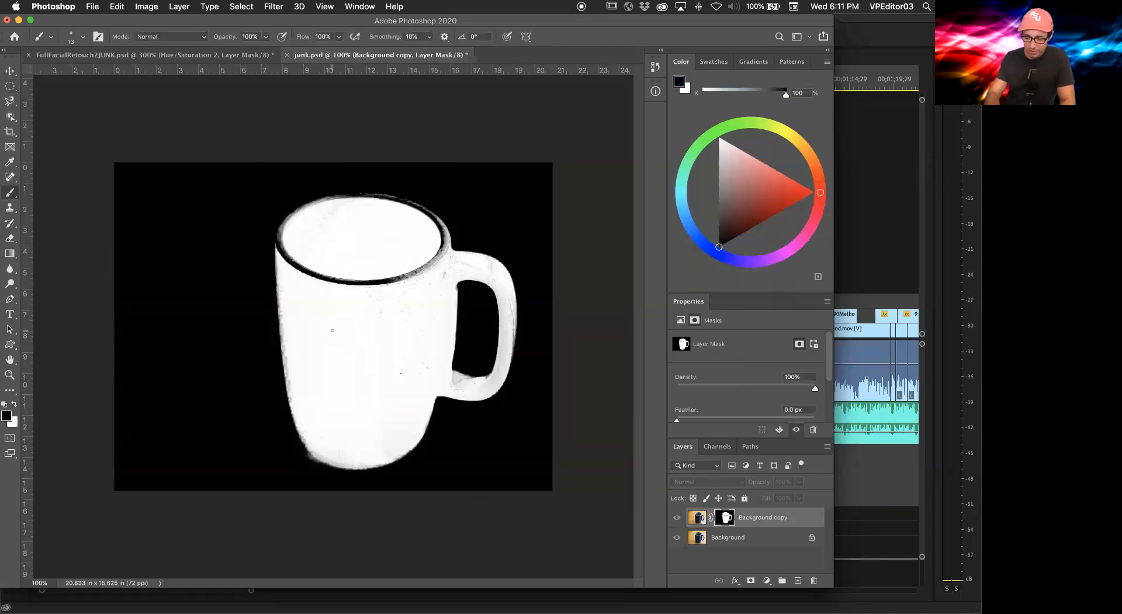
key("x")
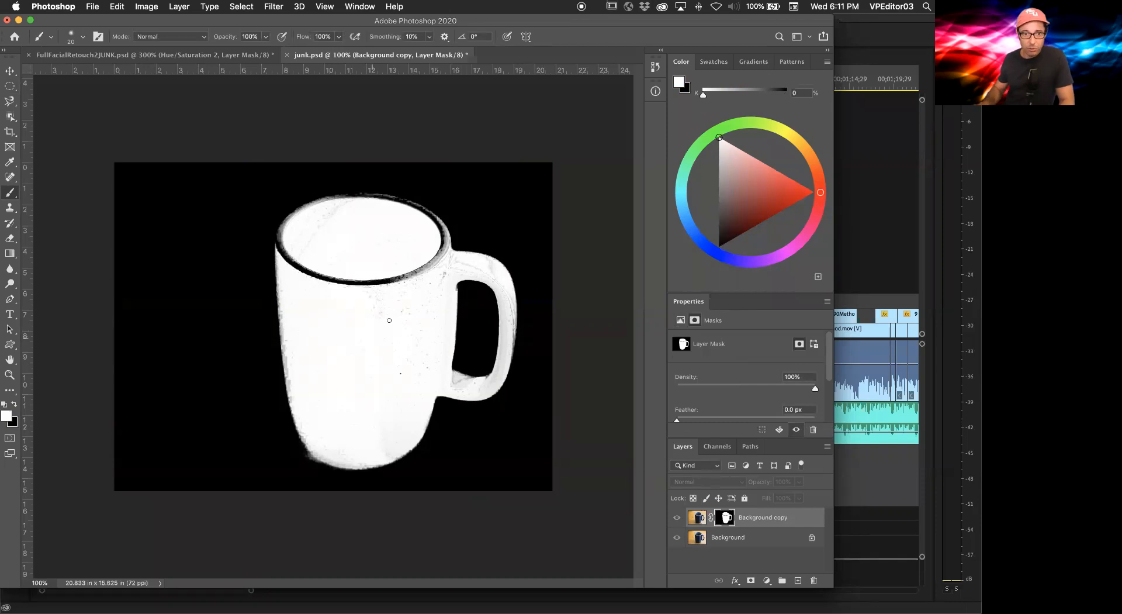
key("bracketright")
key("bracketright")
key("bracketright")
key("bracketright")
key("bracketright")
key("bracketright")
key("bracketright")
key("bracketright")
key("bracketright")
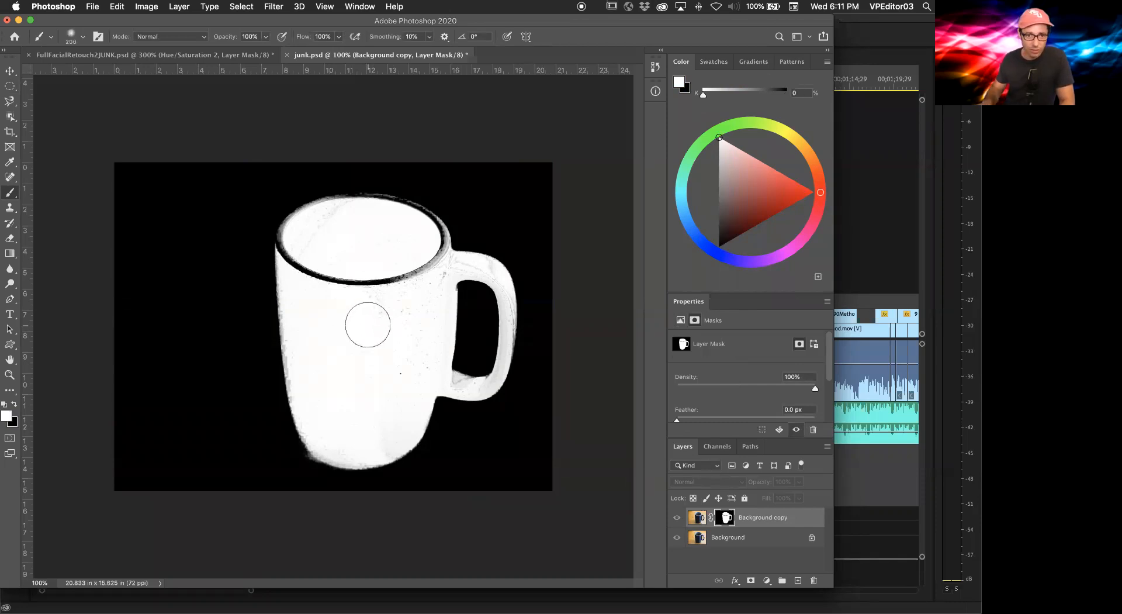
mouse_move(375, 301)
left_mouse_down()
mouse_move(315, 274)
mouse_move(295, 245)
mouse_move(309, 278)
mouse_move(291, 240)
mouse_move(293, 264)
mouse_move(336, 219)
mouse_move(322, 217)
mouse_move(346, 206)
mouse_move(425, 223)
mouse_move(432, 273)
mouse_move(378, 289)
mouse_move(415, 304)
mouse_move(411, 358)
mouse_move(428, 291)
mouse_move(447, 279)
mouse_move(439, 256)
mouse_move(398, 286)
mouse_move(428, 268)
mouse_move(492, 273)
mouse_move(447, 268)
mouse_move(429, 290)
mouse_move(424, 375)
mouse_move(428, 351)
mouse_move(419, 379)
mouse_move(402, 352)
mouse_move(369, 421)
mouse_move(342, 344)
mouse_move(359, 402)
mouse_move(363, 356)
mouse_move(320, 369)
left_mouse_up()
key("bracketleft")
key("bracketleft")
key("bracketleft")
key("bracketleft")
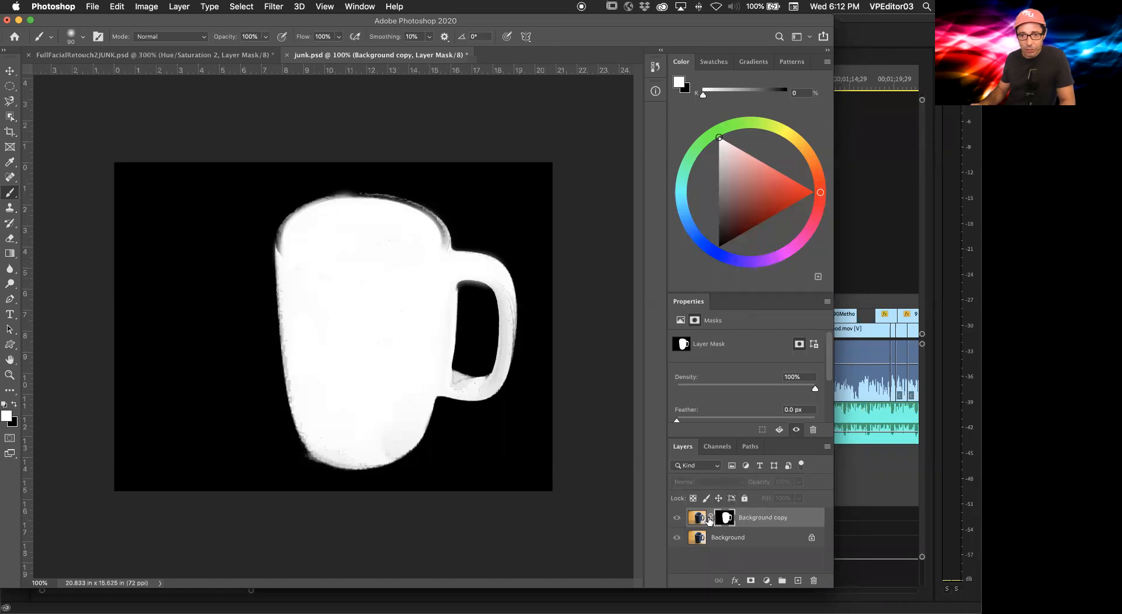
Step: Duplicate the Background layer and delete the masked Background copy layer
left_click_drag(689, 535, 797, 579)
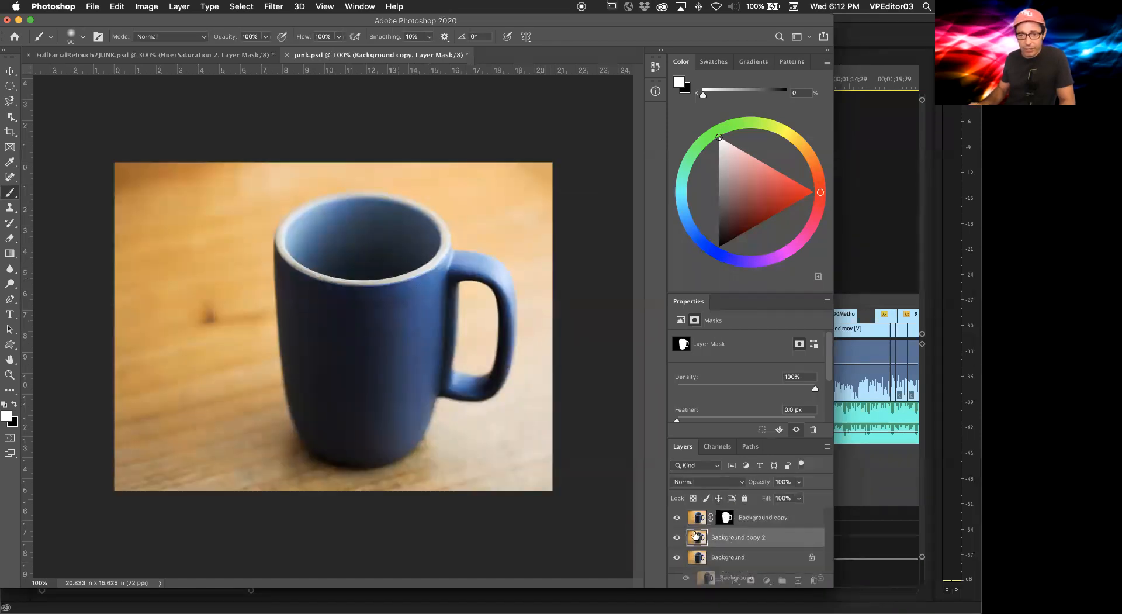
mouse_move(781, 512)
left_mouse_down()
mouse_move(792, 556)
mouse_move(814, 579)
left_mouse_up()
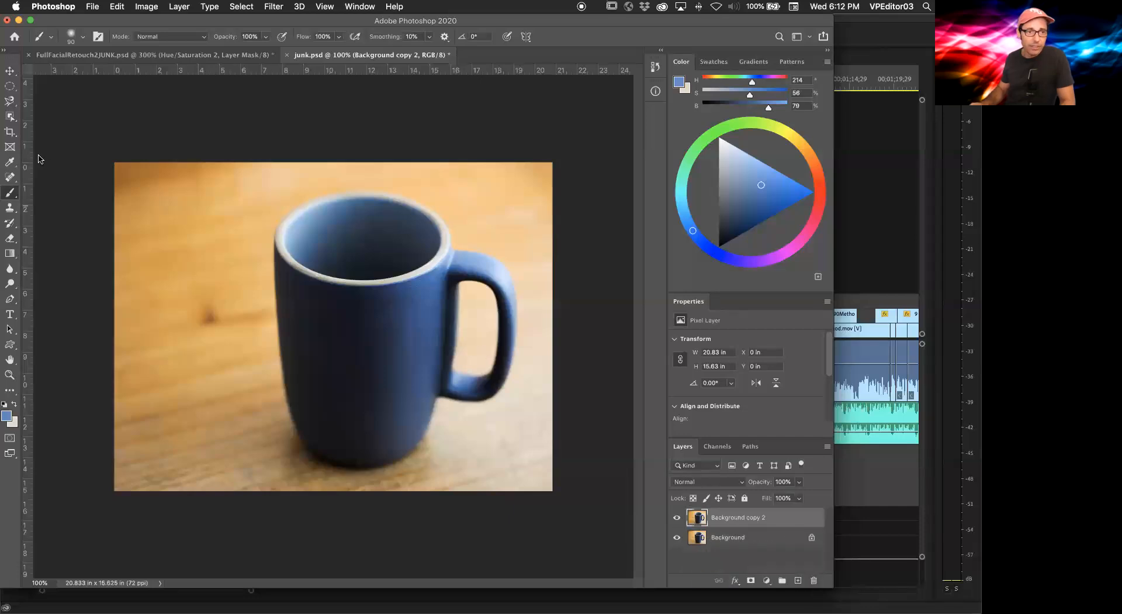
Step: Switch to the Object Selection Tool and select the mug with it
right_click(11, 193)
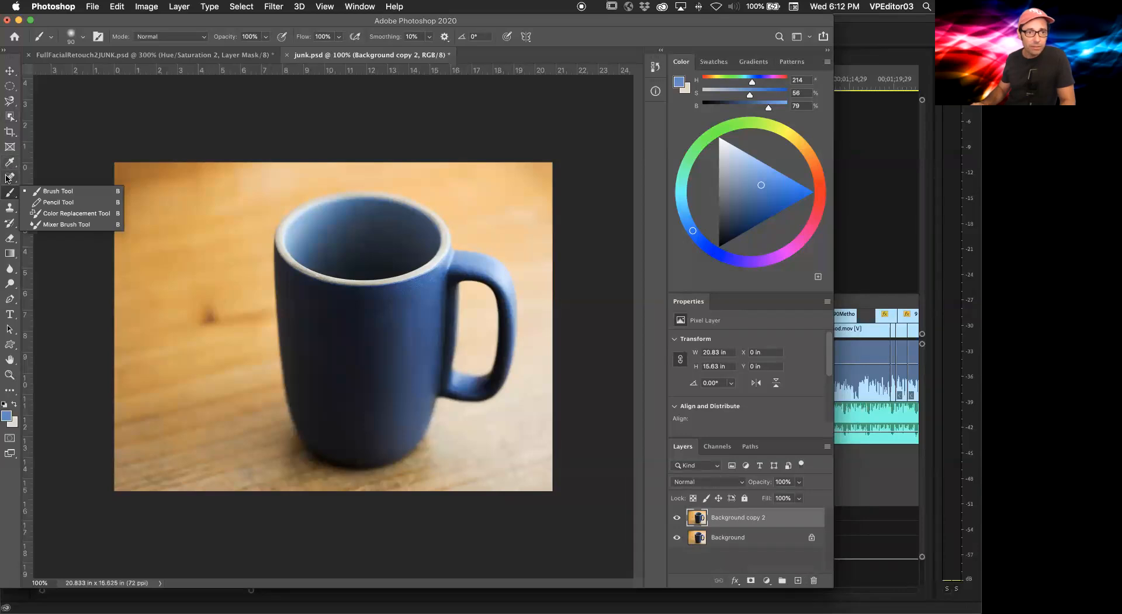
left_click(7, 177)
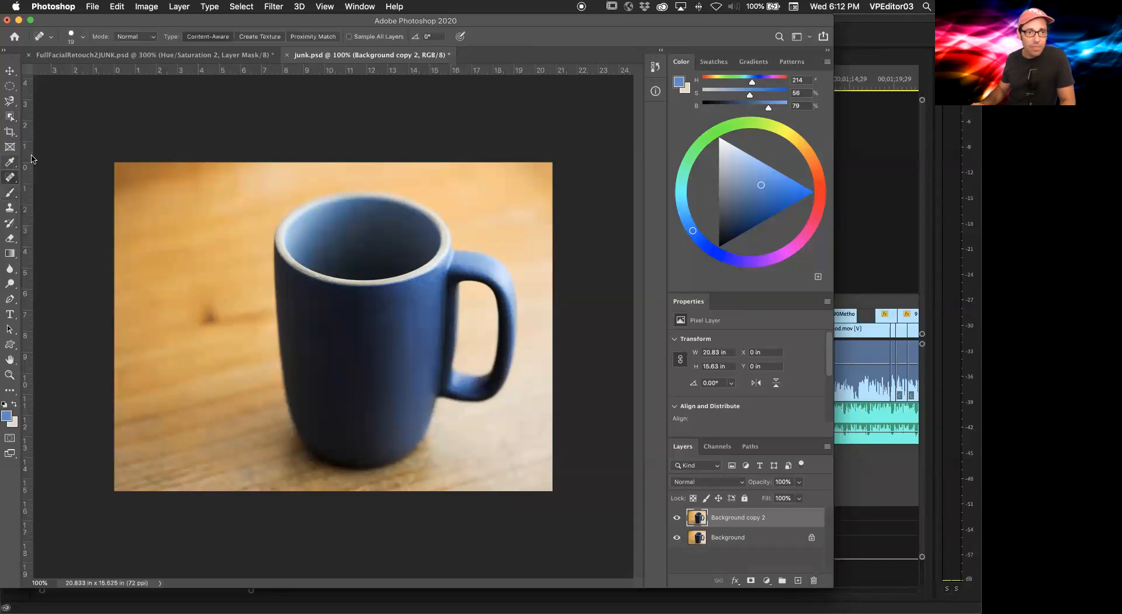
left_click(13, 119)
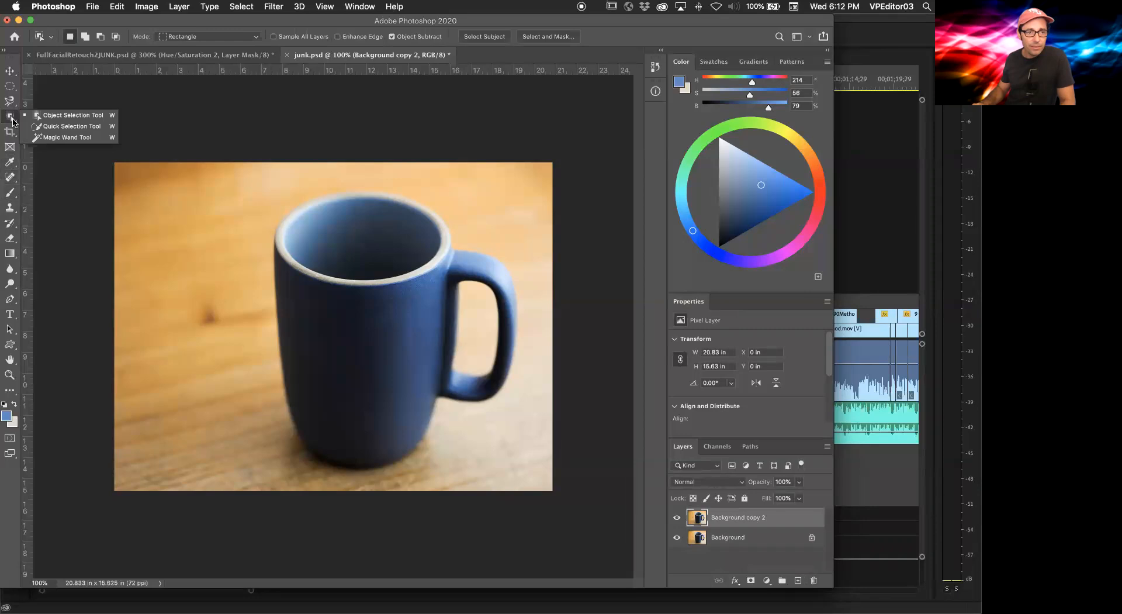
left_click(66, 117)
left_click_drag(483, 404, 525, 479)
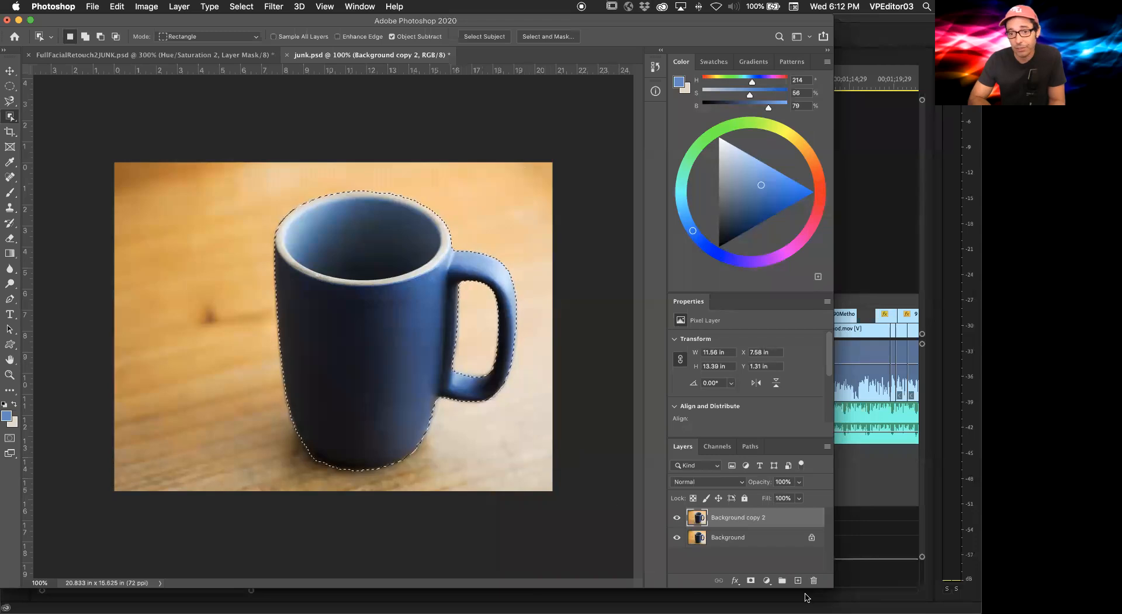
Step: Create a new alpha channel in the Channels panel
left_click(727, 448)
left_click_drag(743, 543, 812, 580)
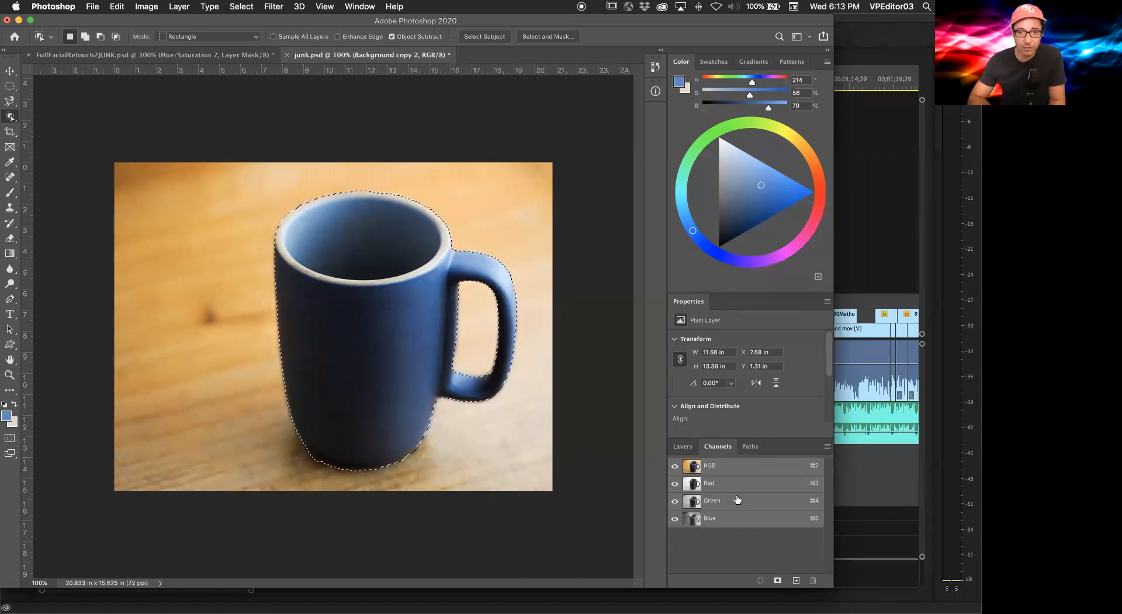
left_click(796, 580)
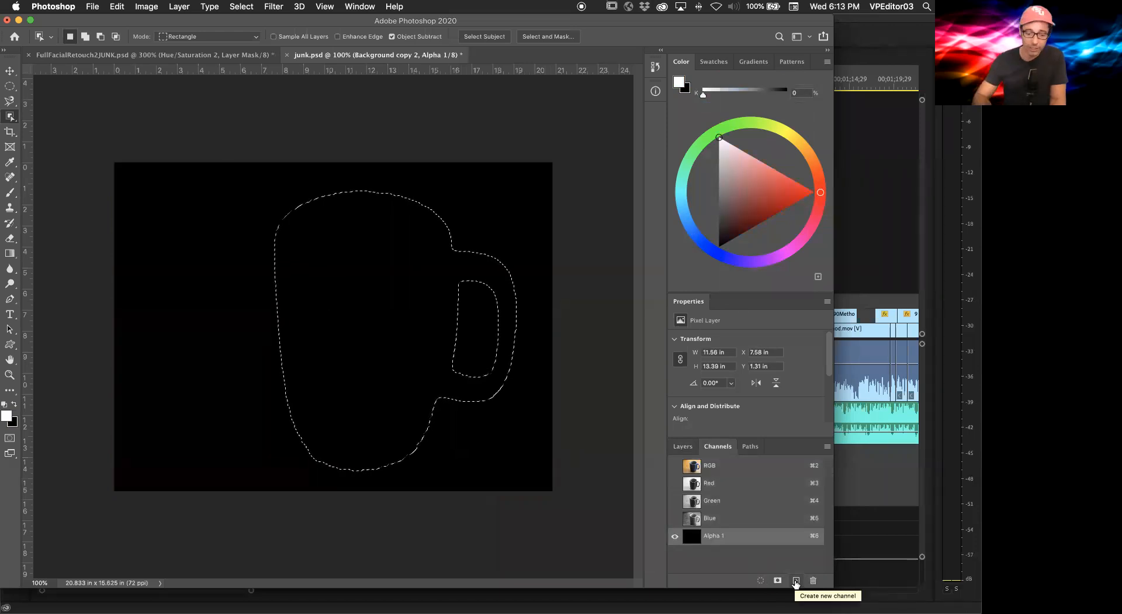
Step: Undo the empty channel and save the mug selection as a new alpha channel instead
key("super+z")
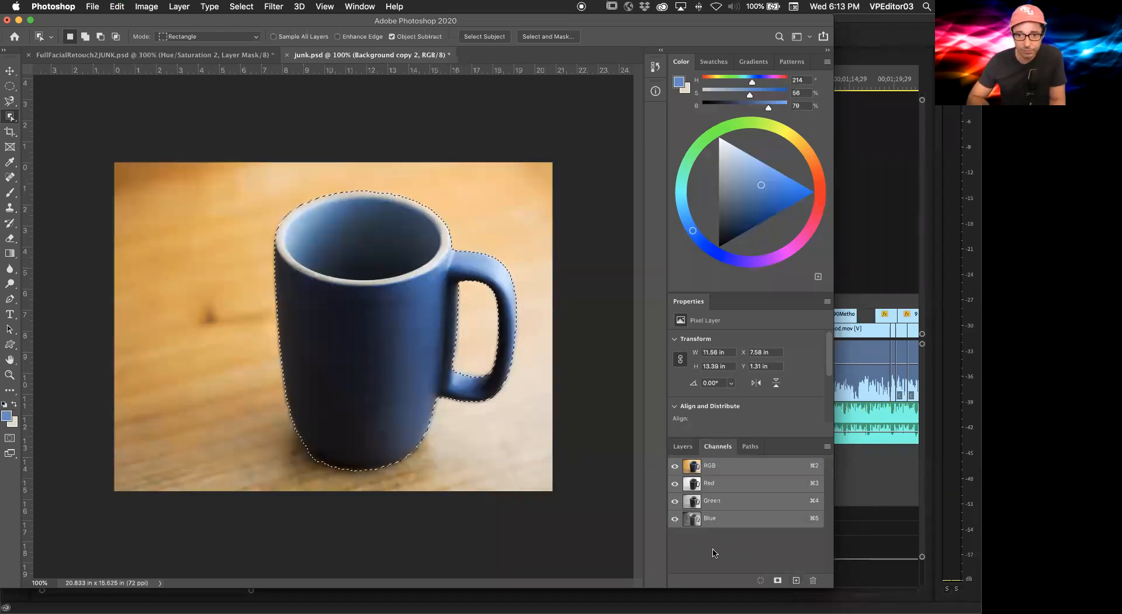
left_click(682, 445)
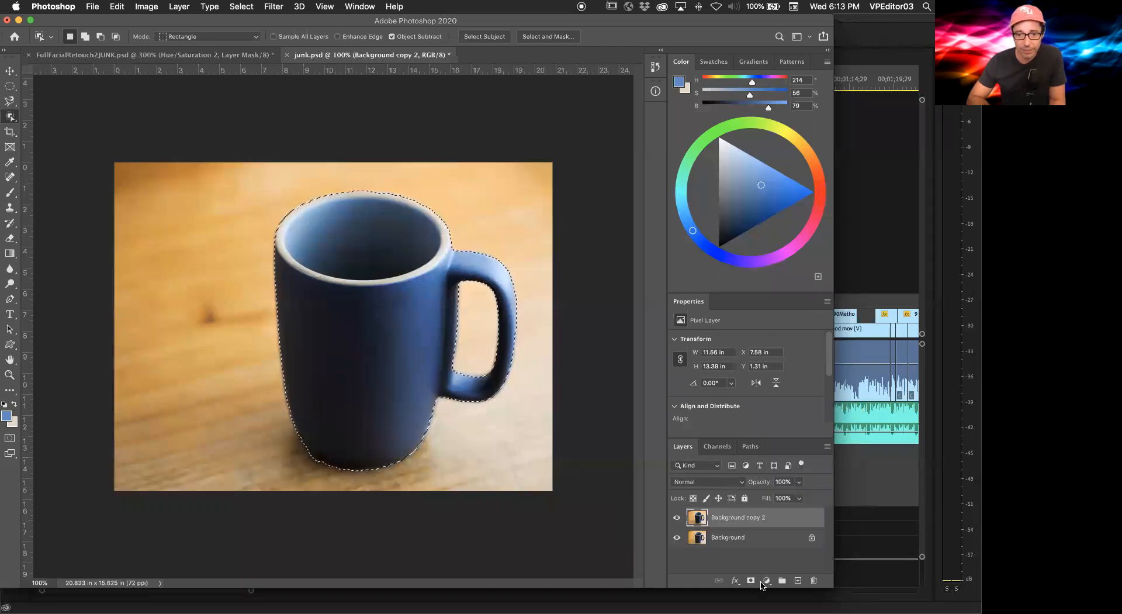
left_click(717, 447)
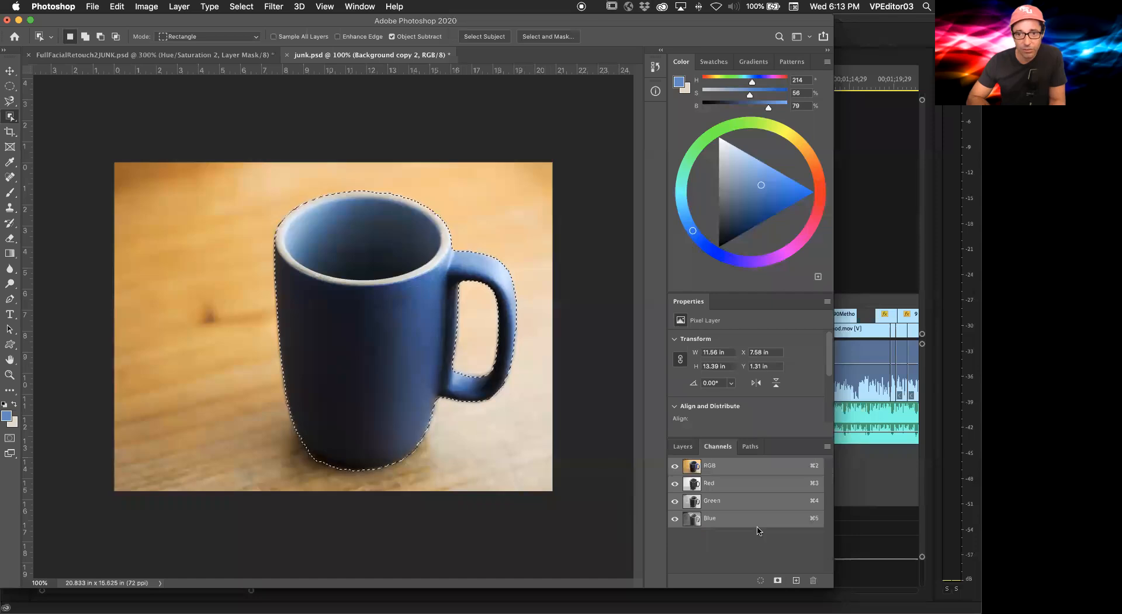
left_click(778, 581)
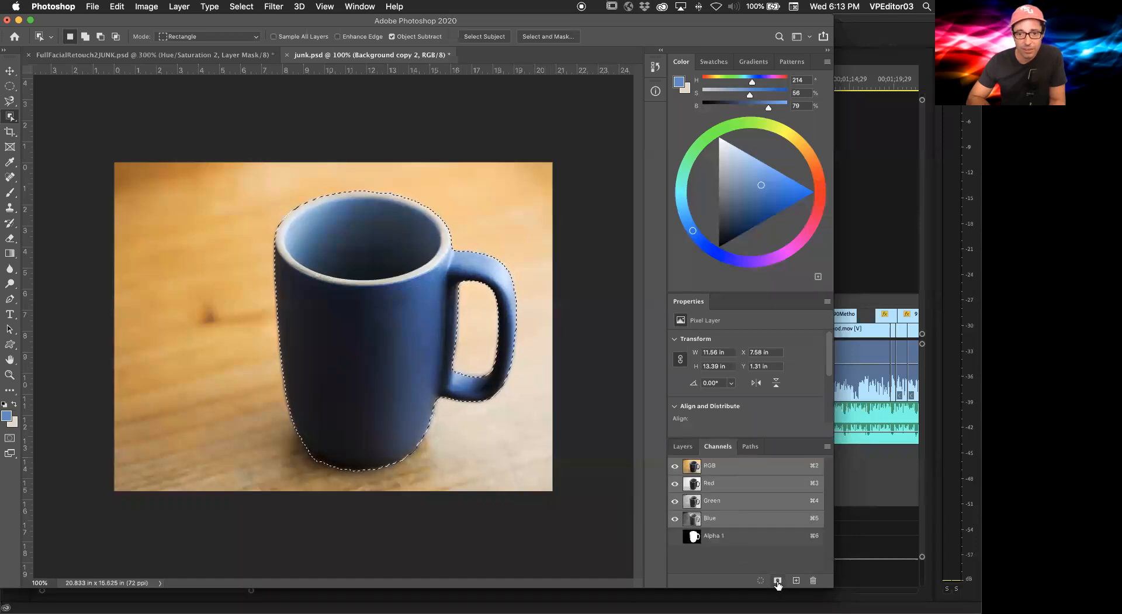
Step: View the Alpha 1 channel on its own and then as an overlay on the RGB composite
left_click(729, 542)
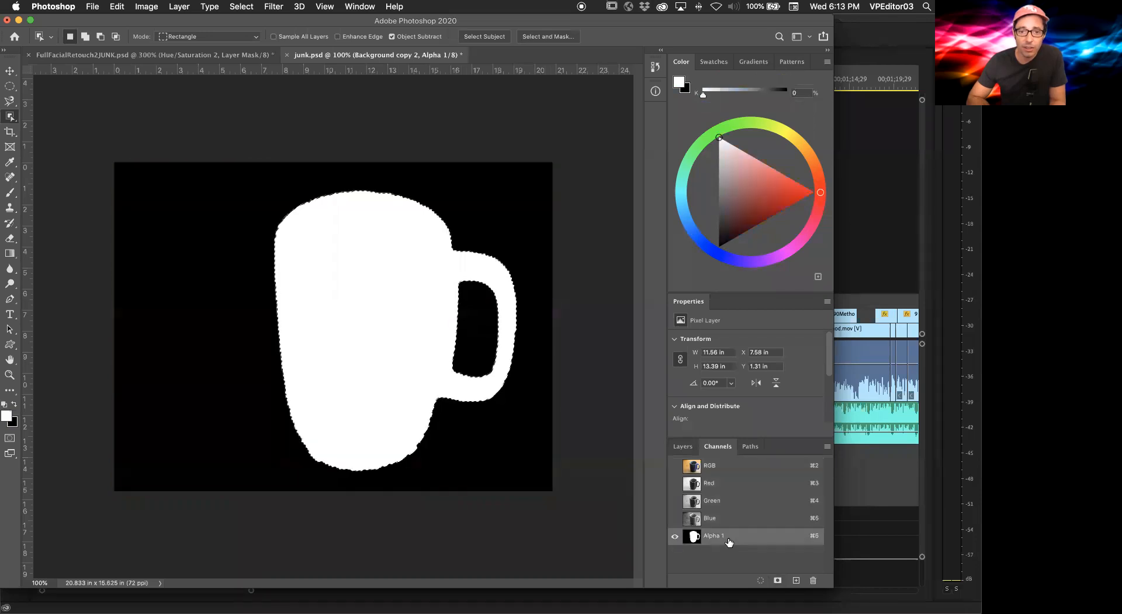
left_click(675, 466)
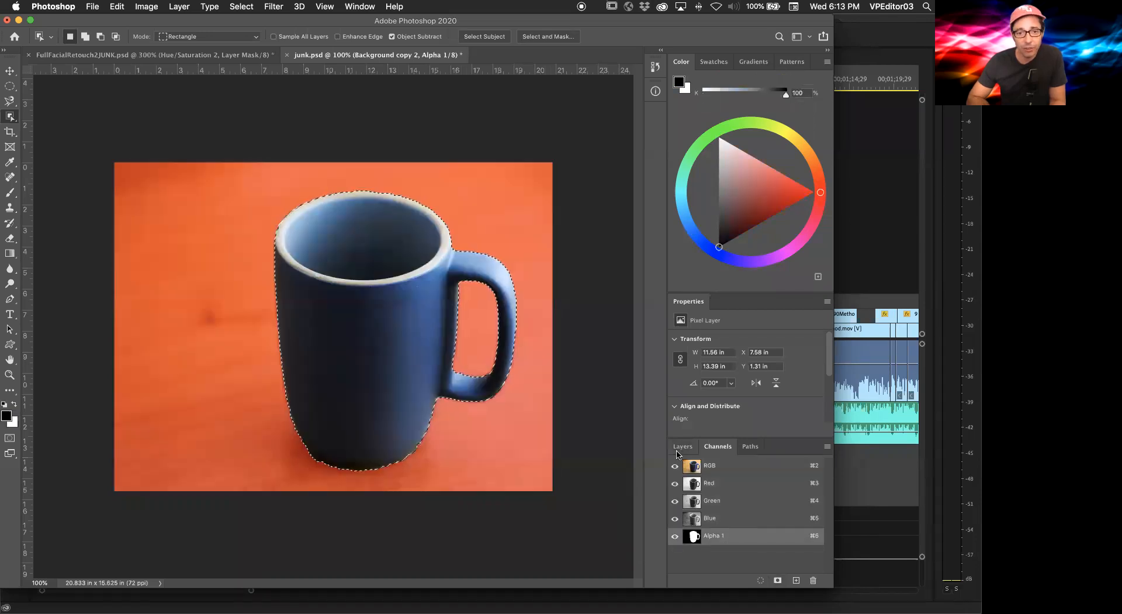
left_click(679, 447)
left_click(714, 447)
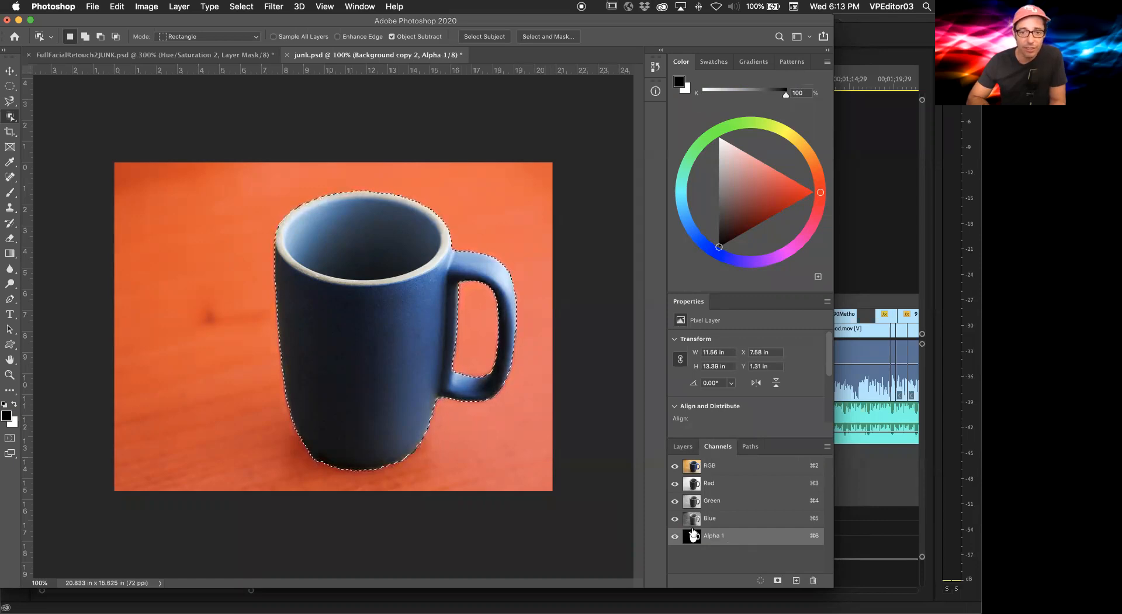
Step: Delete the original Background layer, keeping only Background copy 2
left_click(692, 447)
left_click_drag(698, 538, 814, 580)
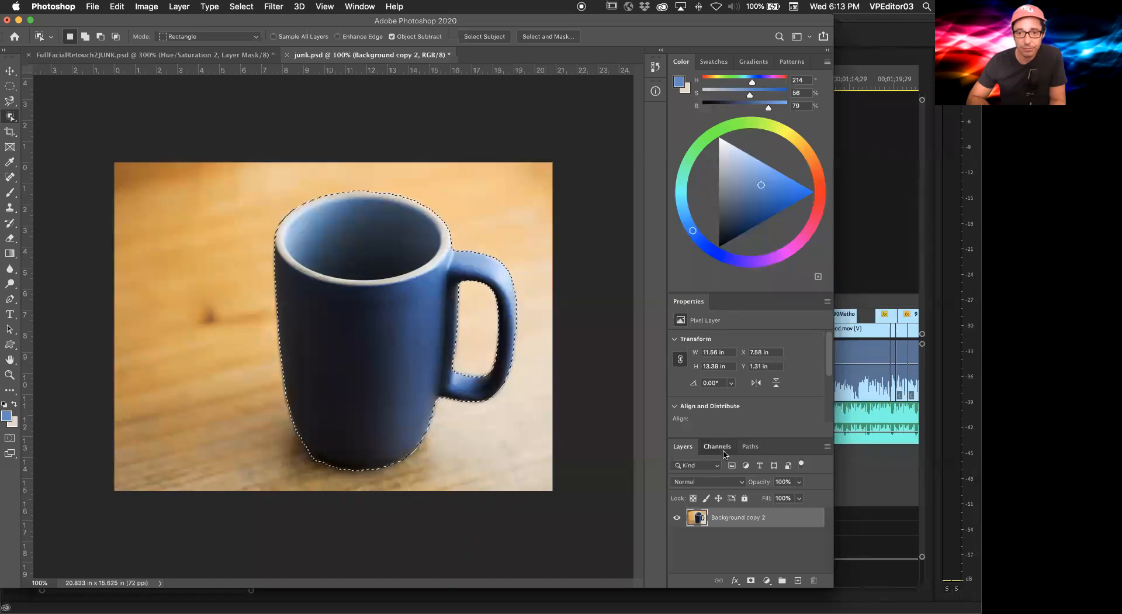
left_click(719, 447)
left_click(684, 448)
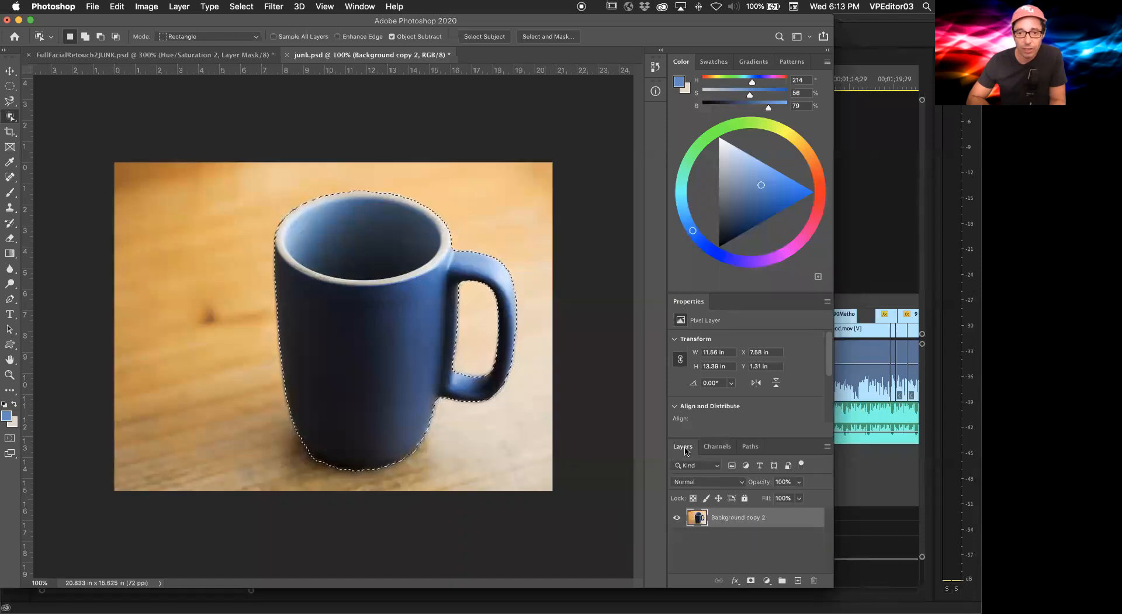
left_click(717, 446)
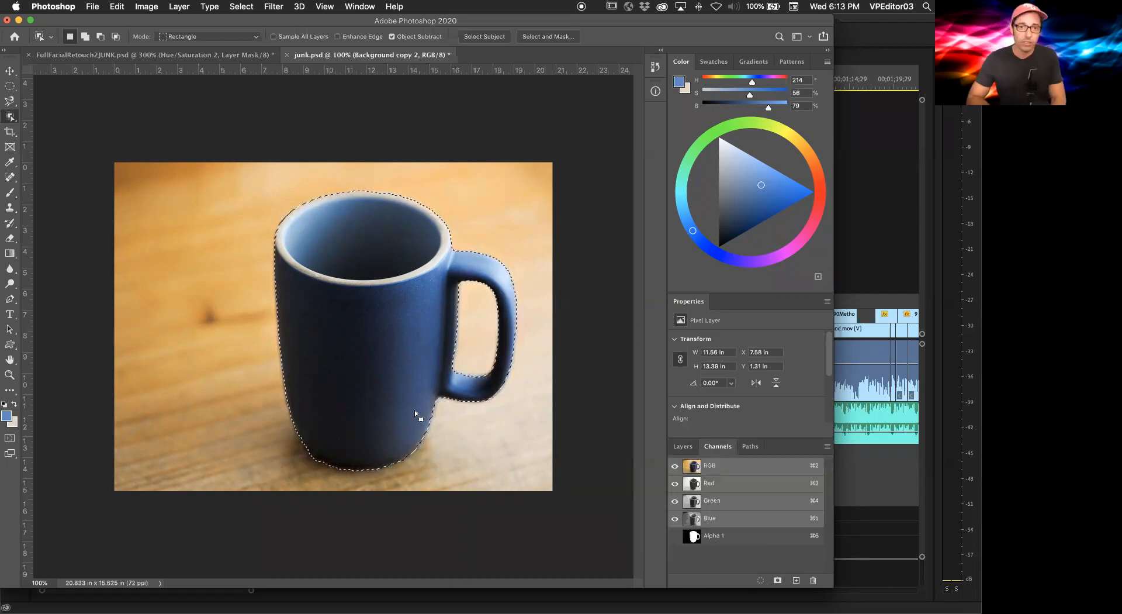
Step: Save a copy named Alpha.psd with alpha channels and without layers, keeping Maximize Compatibility on
left_click(92, 7)
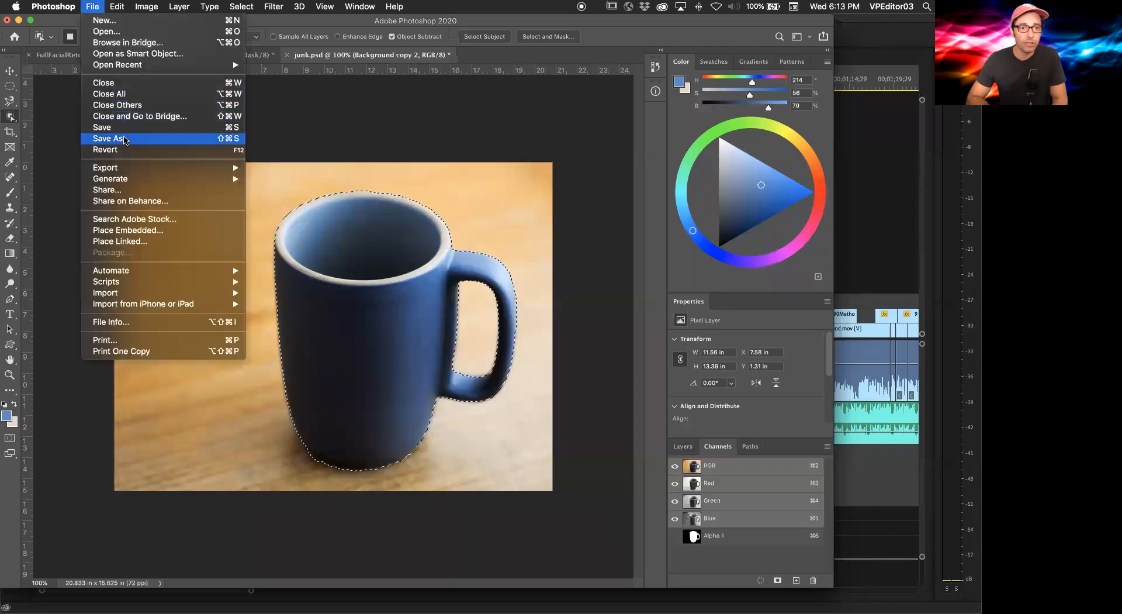
left_click(141, 143)
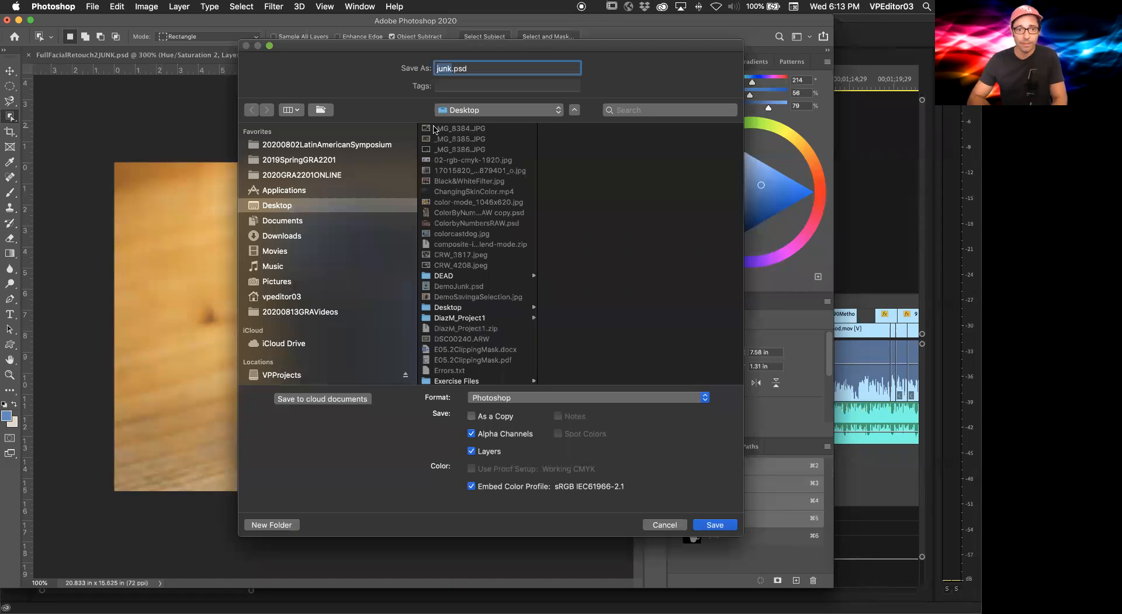
type("A")
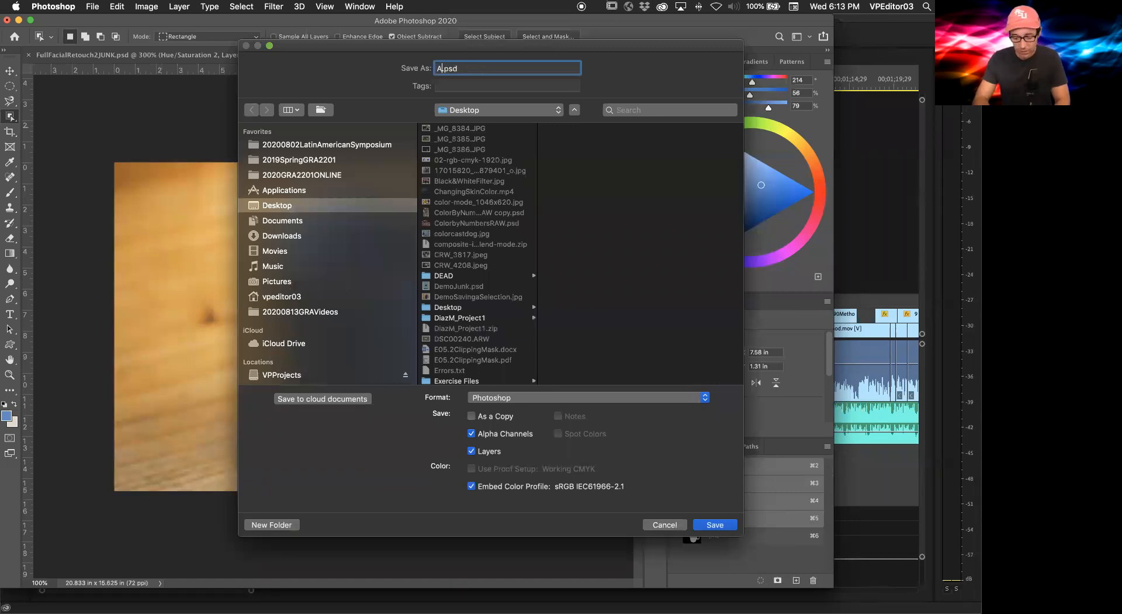
type("lpha")
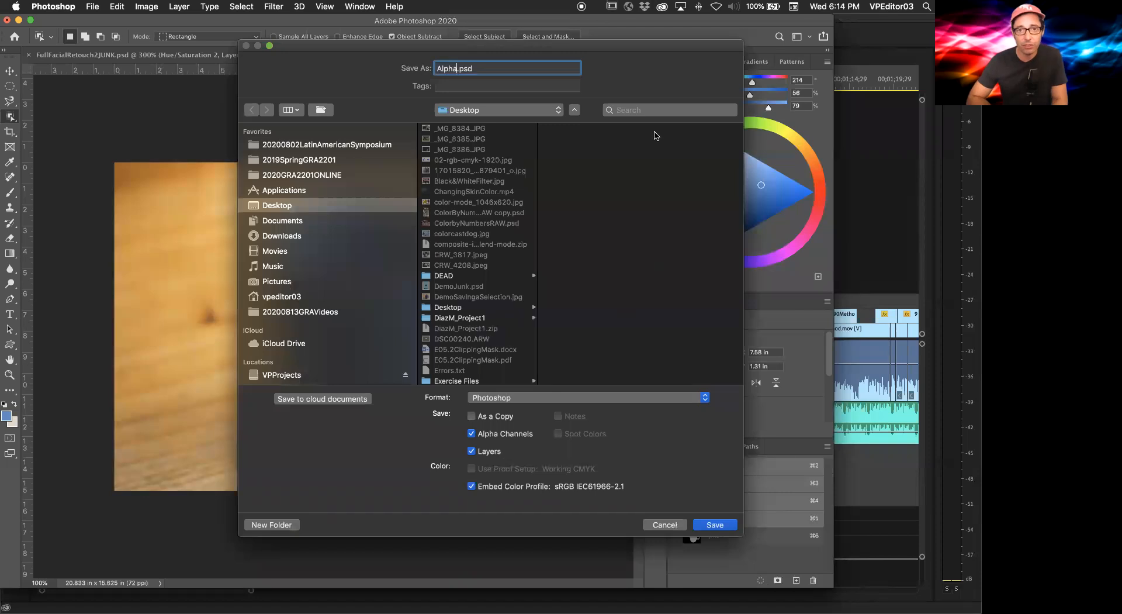
left_click_drag(508, 41, 368, 15)
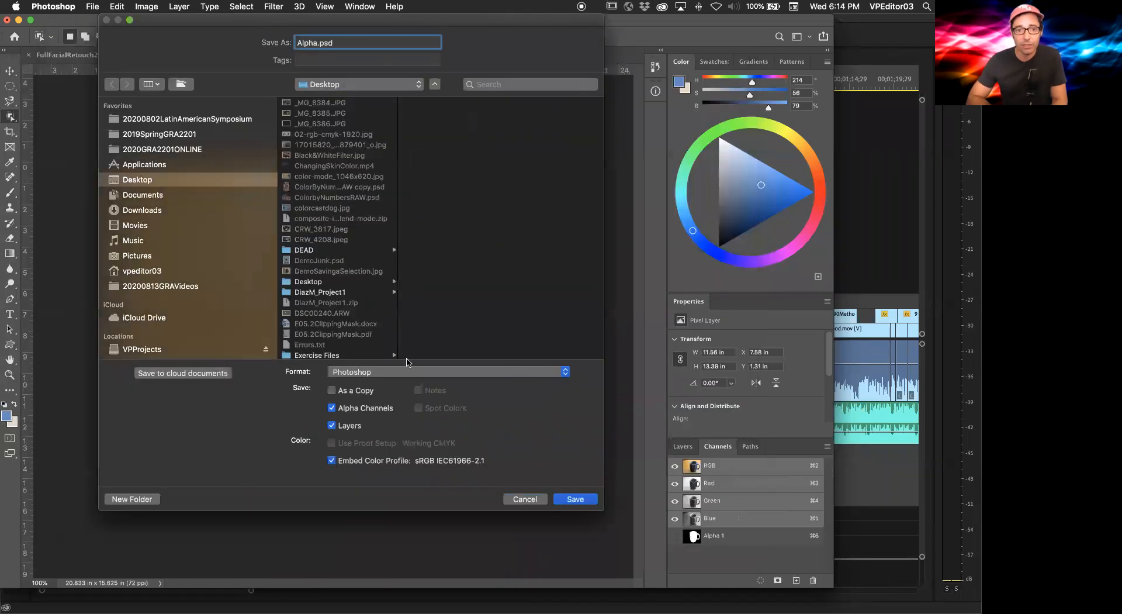
left_click(331, 425)
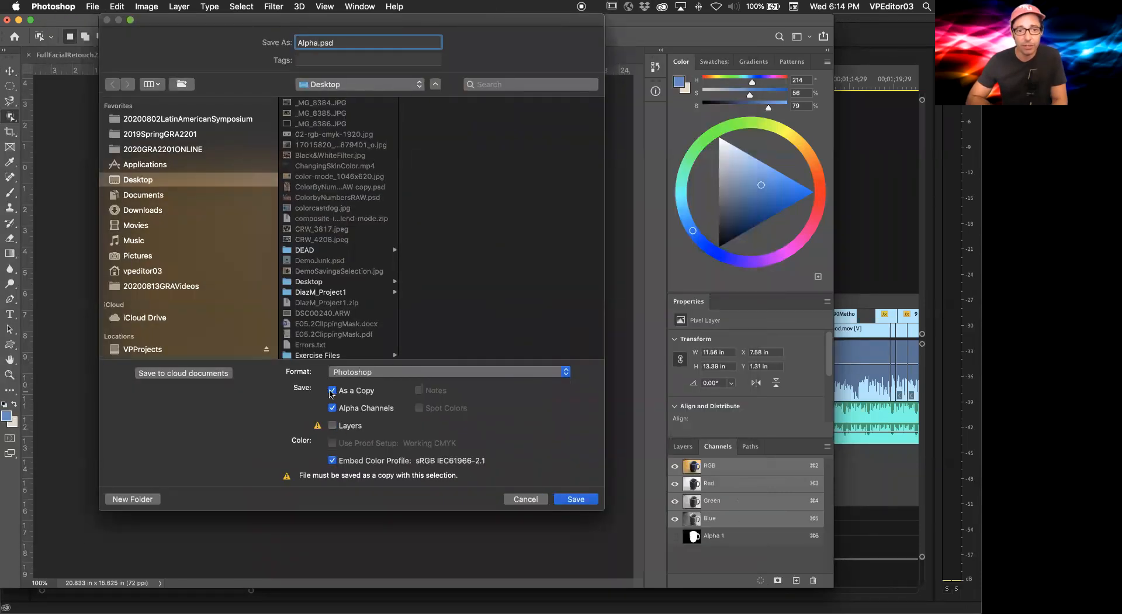
left_click(575, 498)
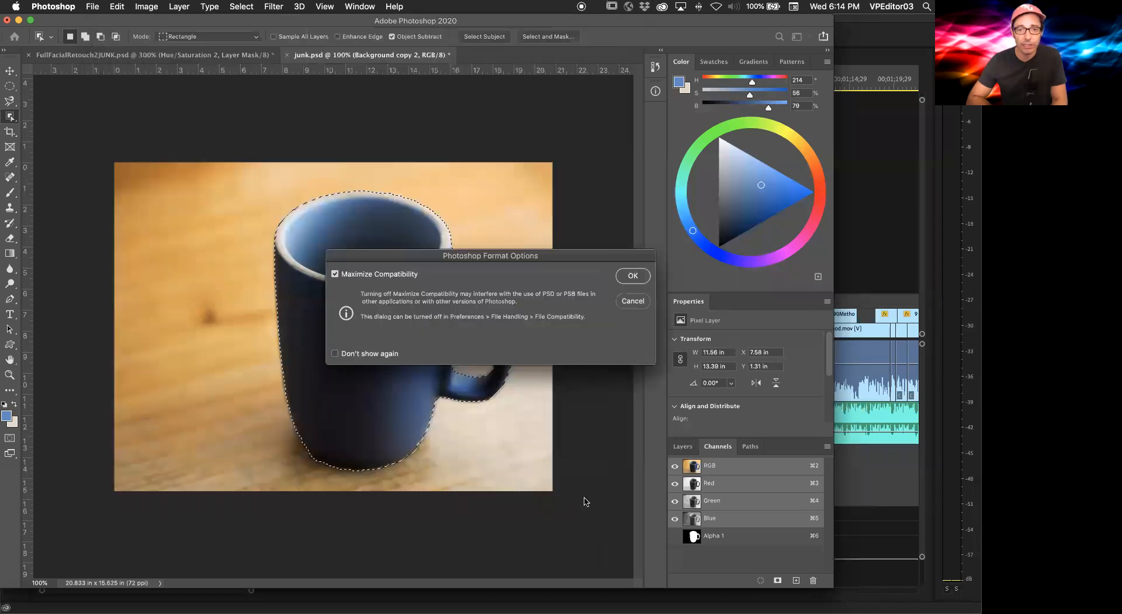
left_click(623, 281)
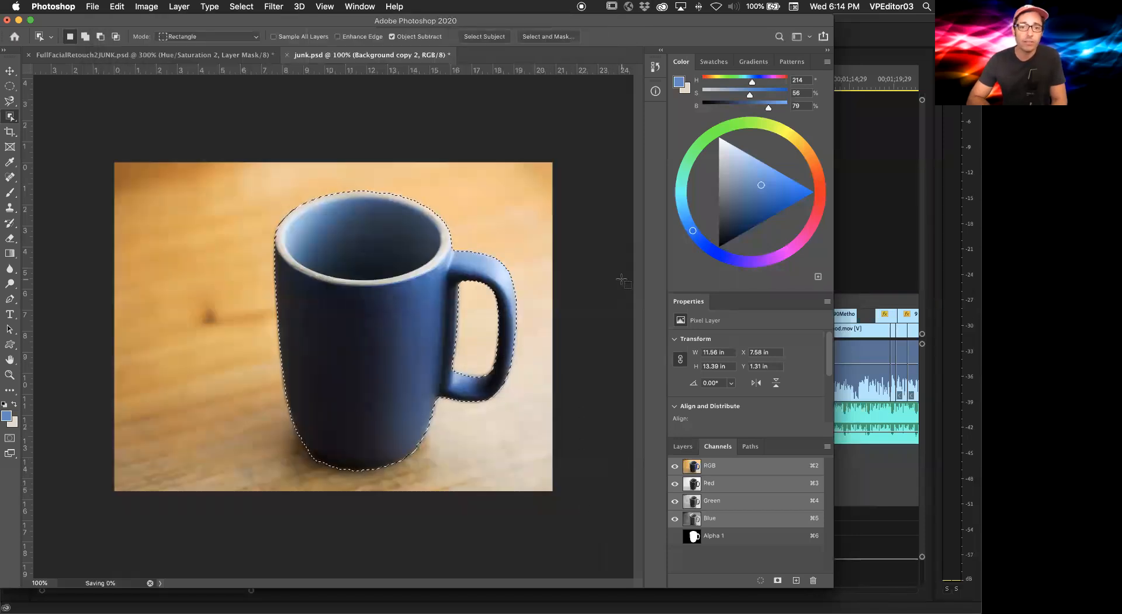
Step: Switch to Premiere Pro and import Alpha.psd from the Desktop as Merged Layers
left_click(860, 473)
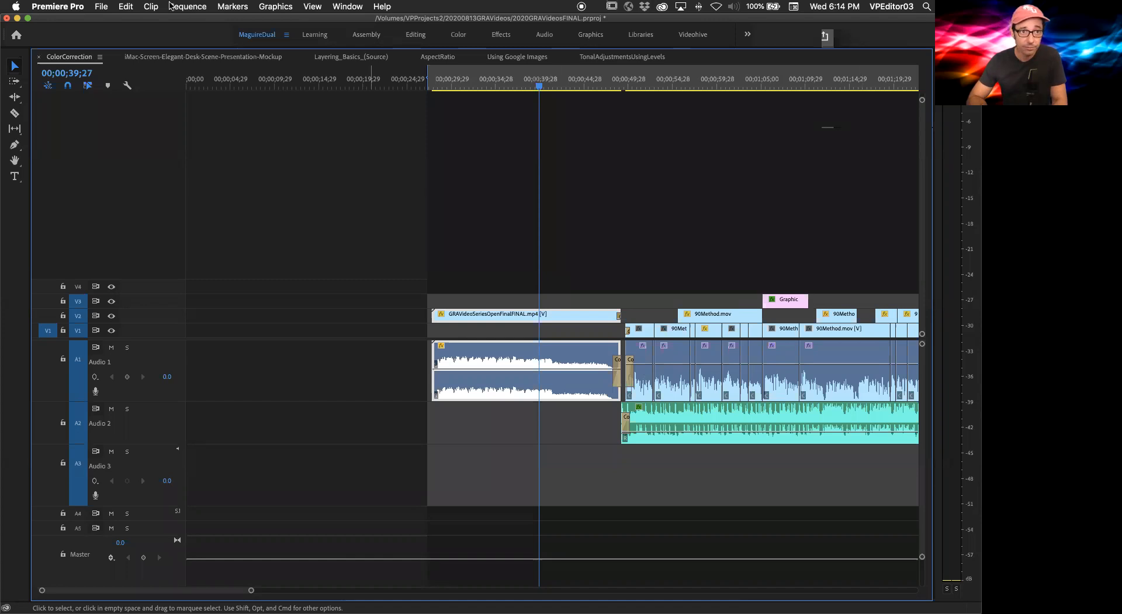
left_click(101, 6)
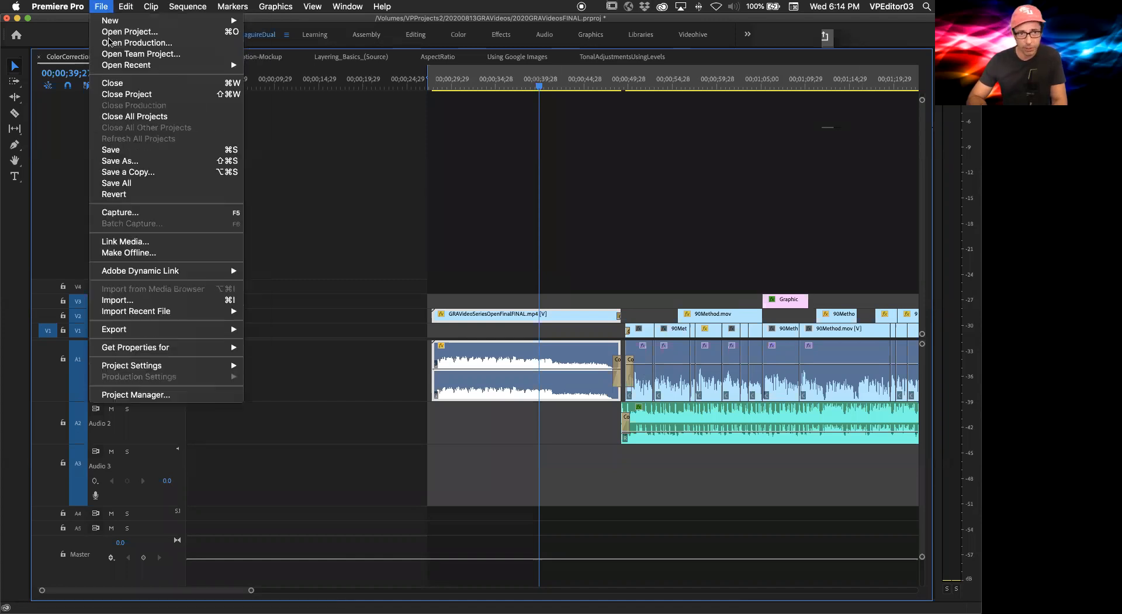
left_click(174, 296)
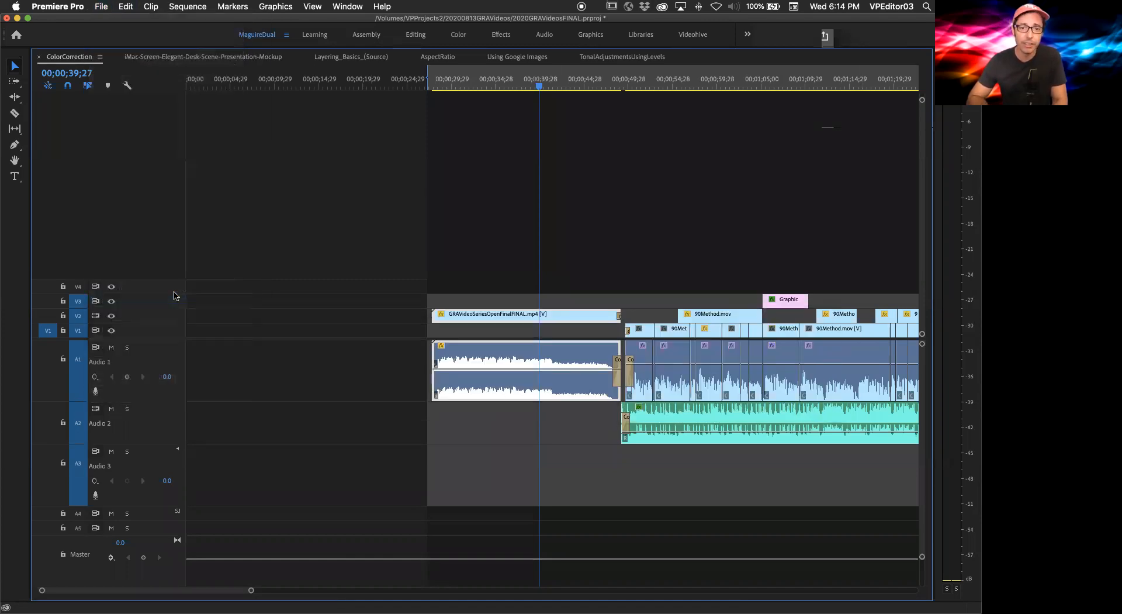
scroll(513, 261, "down", 20)
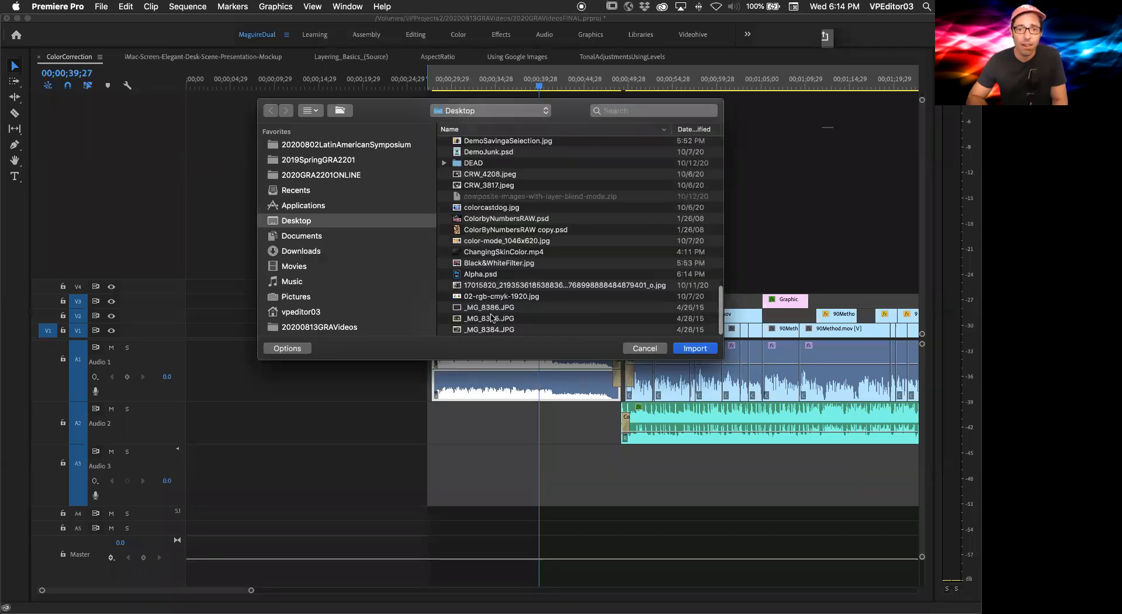
left_click(482, 274)
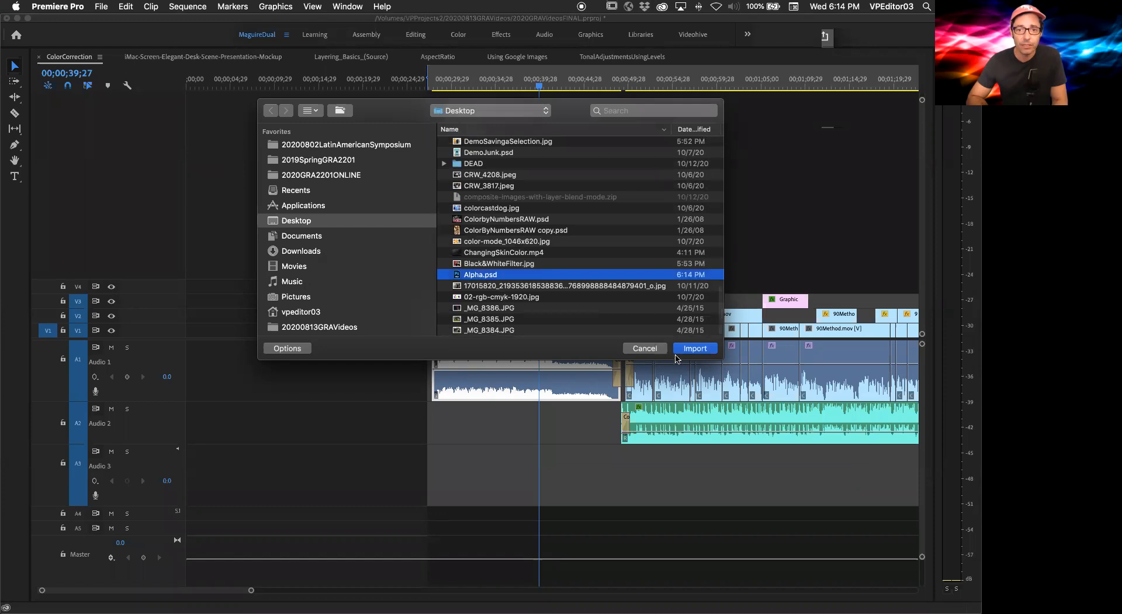
left_click(694, 348)
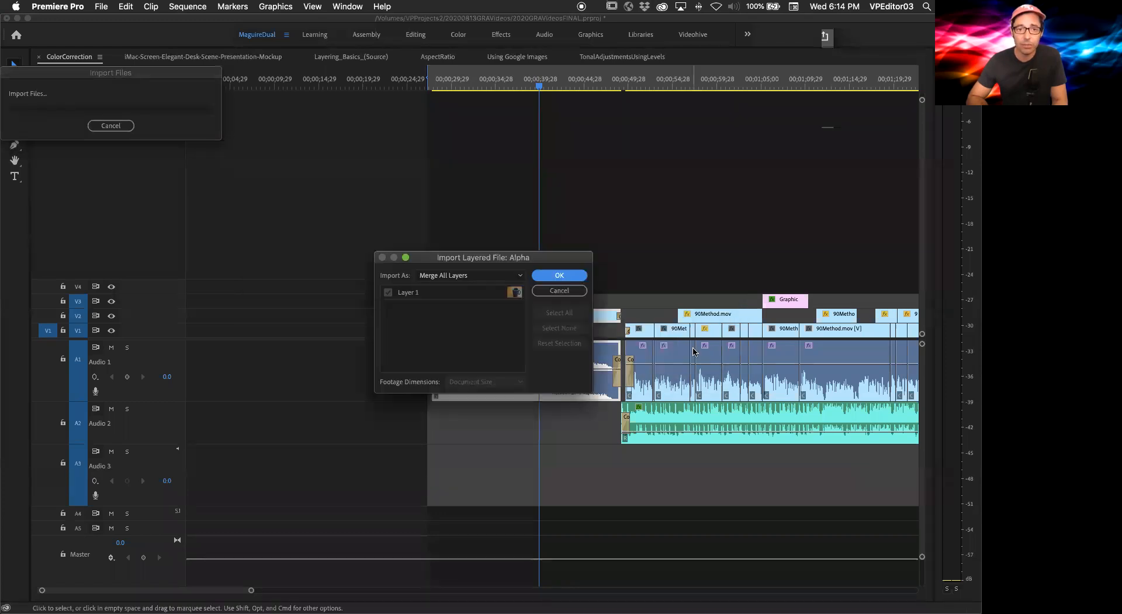
left_click(498, 275)
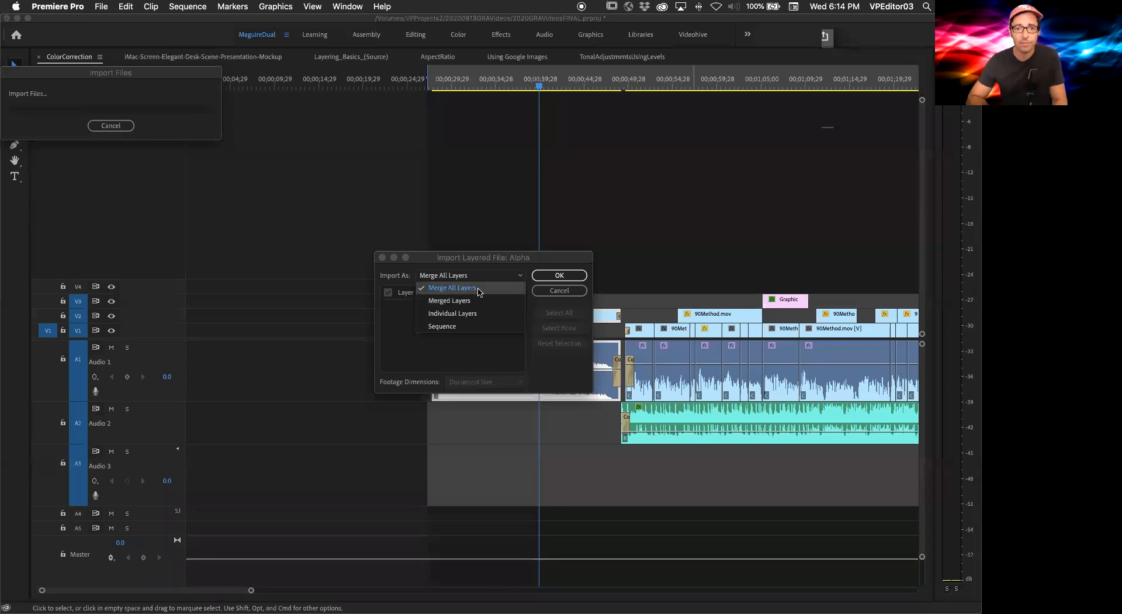
left_click(461, 301)
left_click(555, 276)
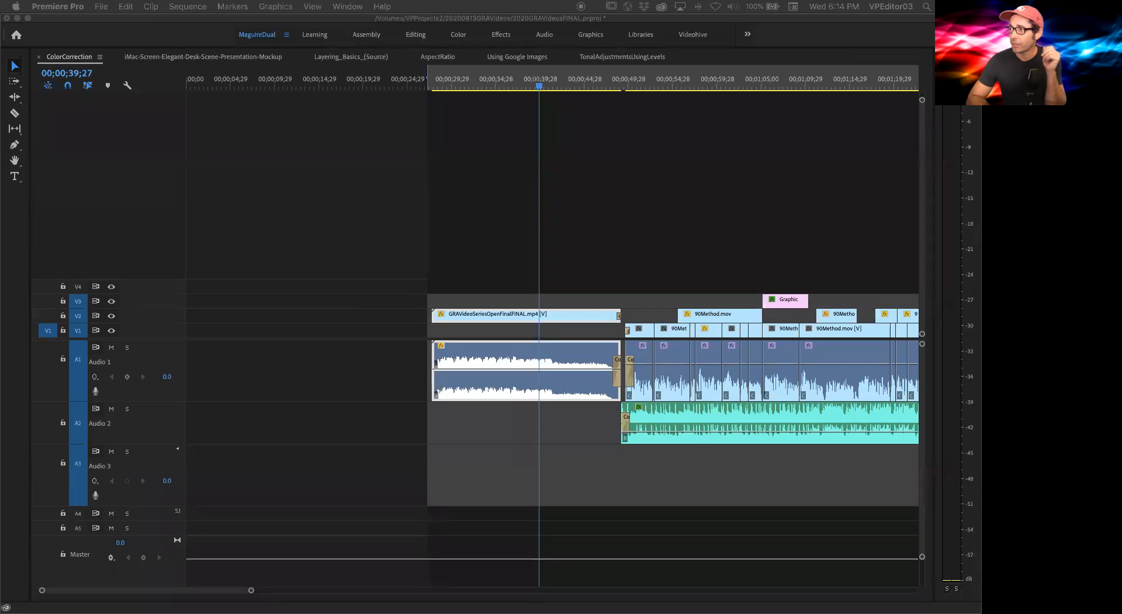
Step: Add the imported Alpha clip to track V4 of the timeline, then remove it again
left_click_drag(660, 270, 549, 106)
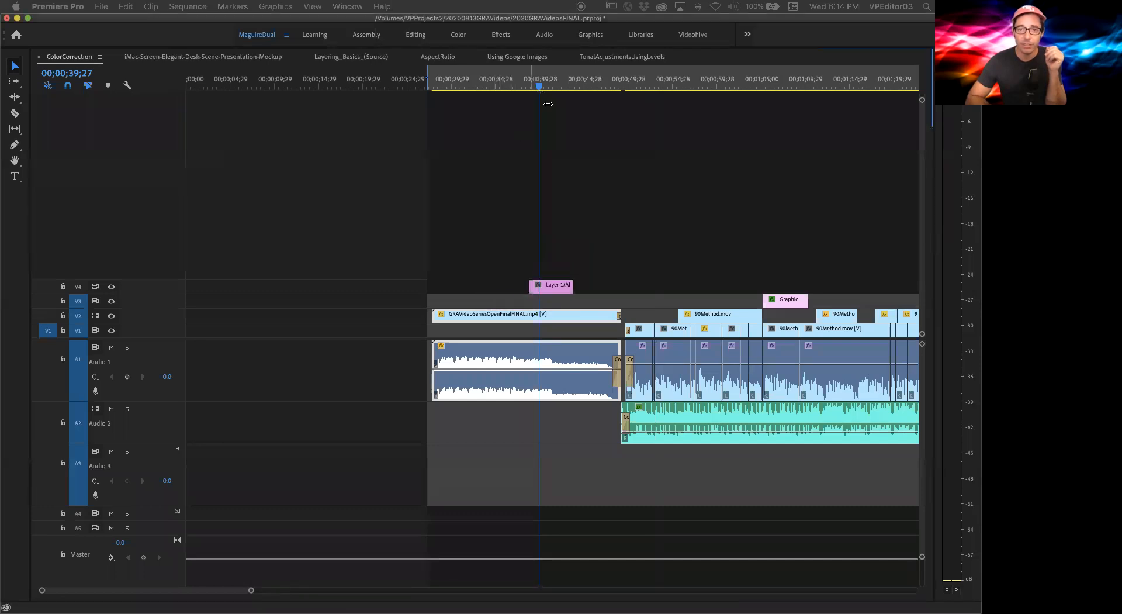
left_click(541, 311)
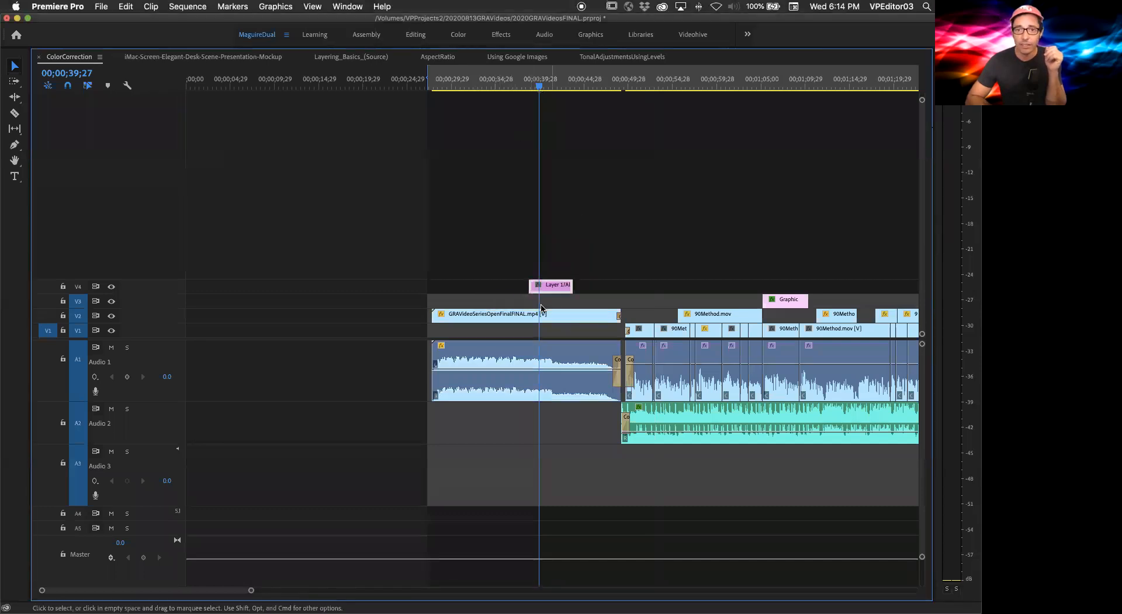
left_click_drag(541, 312, 598, 279)
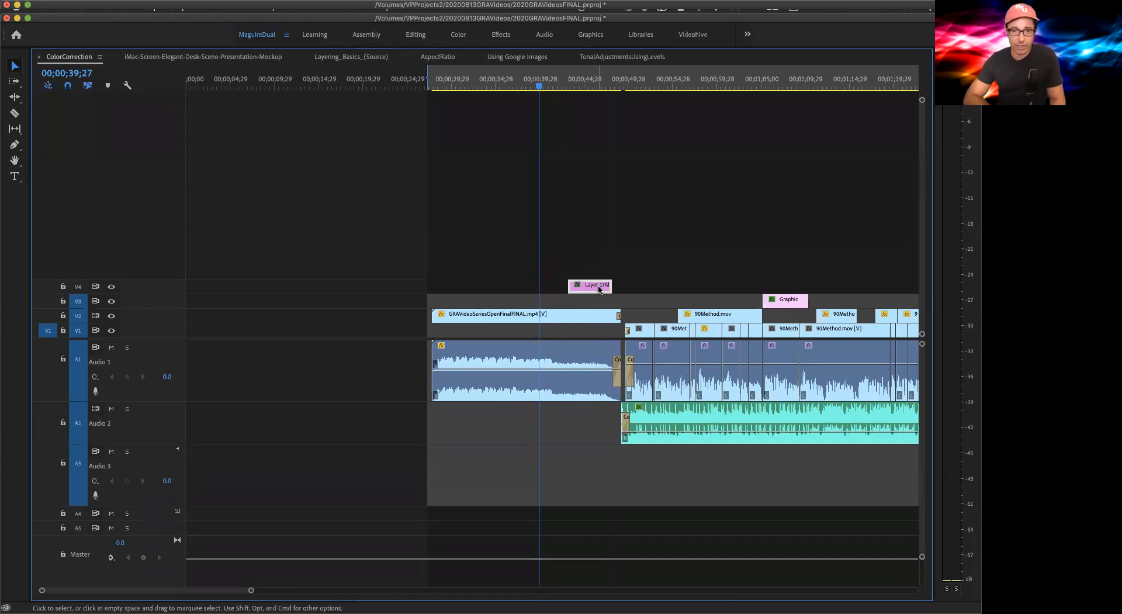
key("Delete")
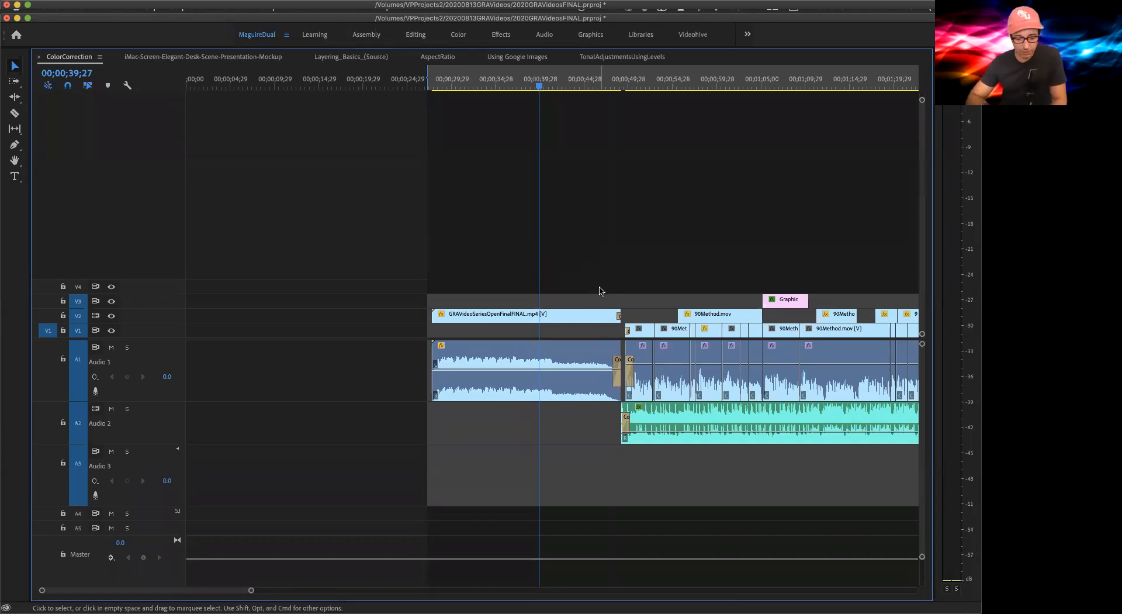
Step: Return to Photoshop and save junk.psd with Maximize Compatibility on
key("super+Tab")
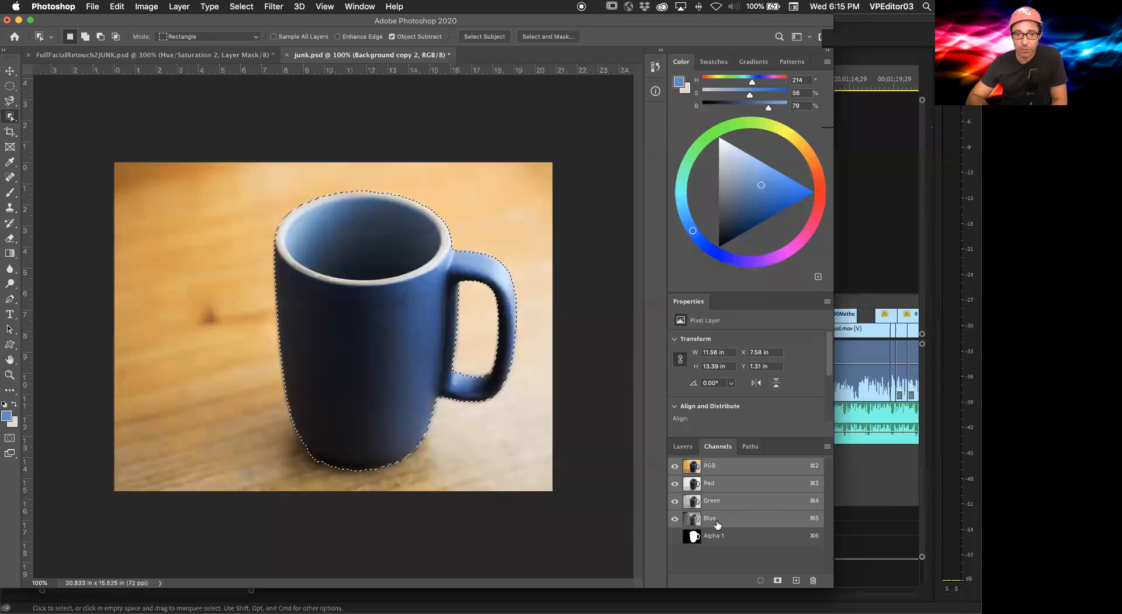
left_click(682, 447)
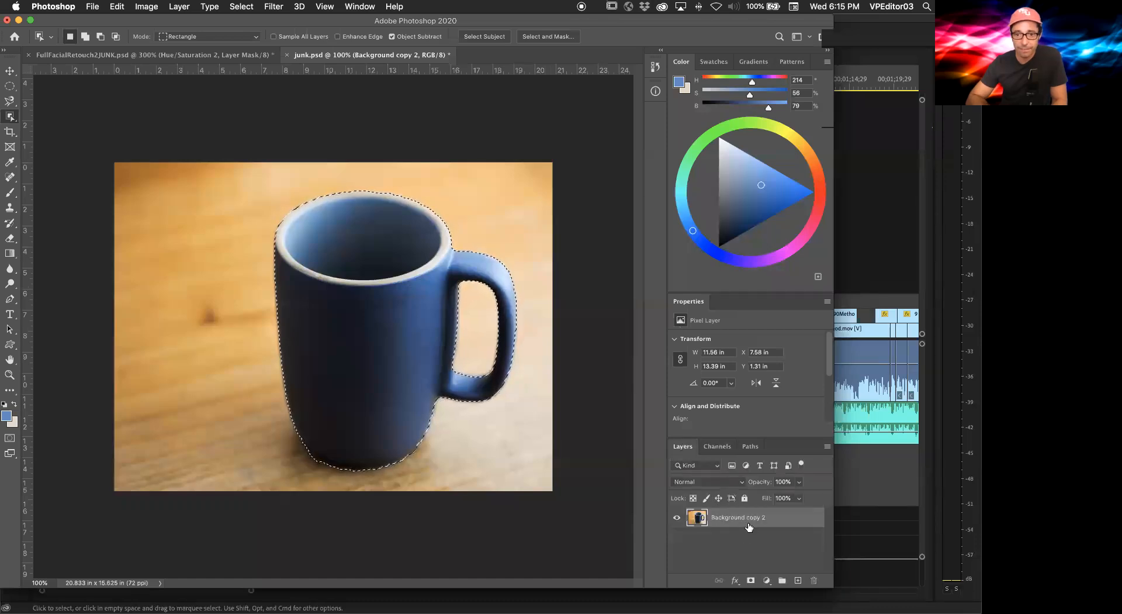
left_click(747, 529)
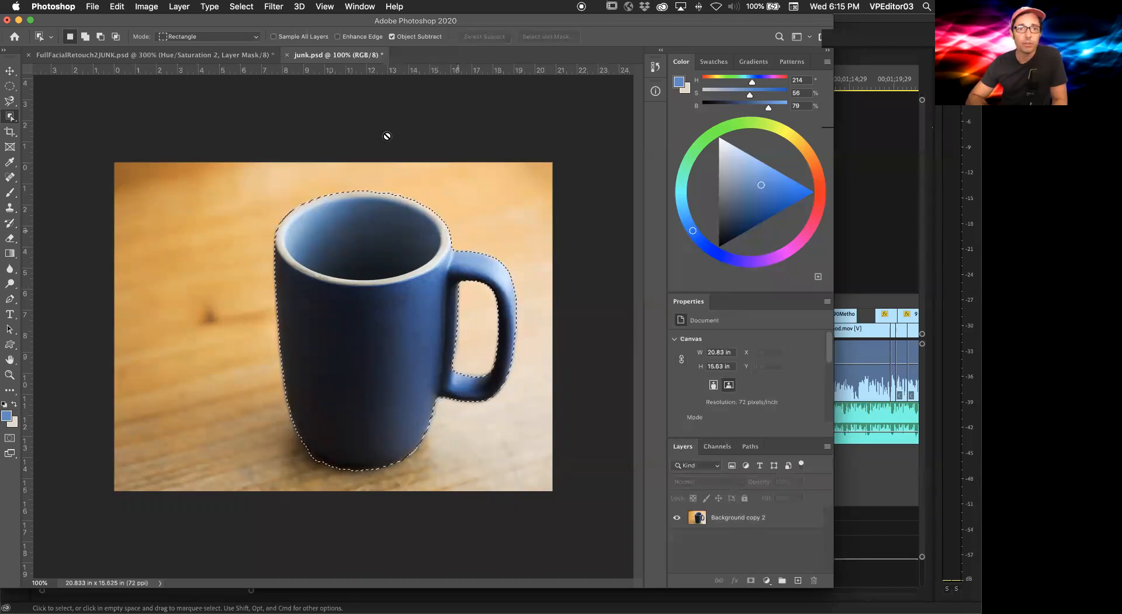
key("super+s")
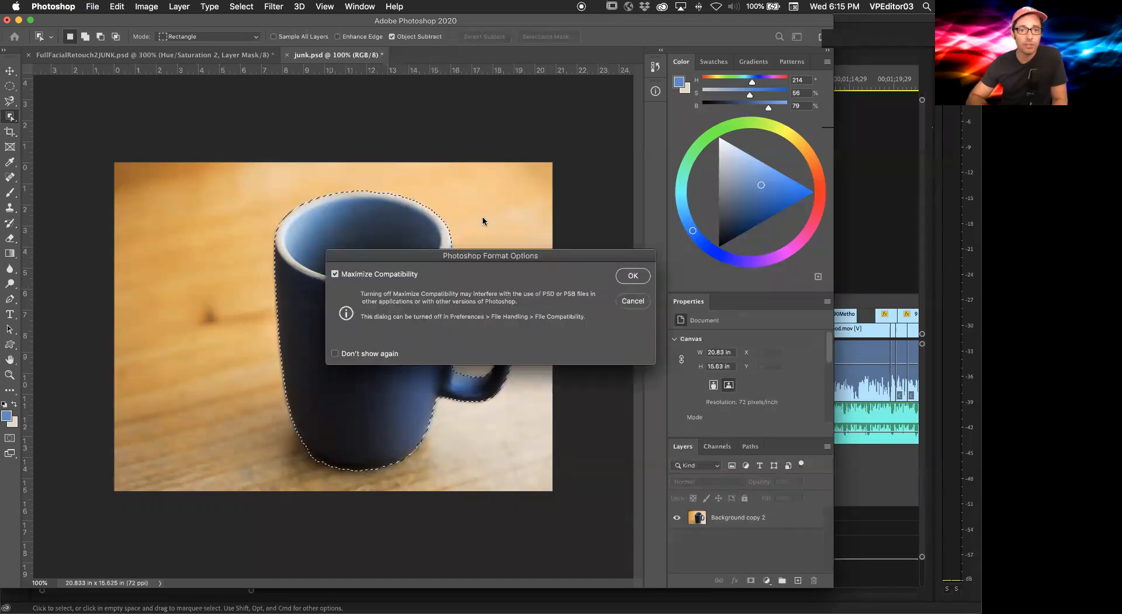
left_click(629, 279)
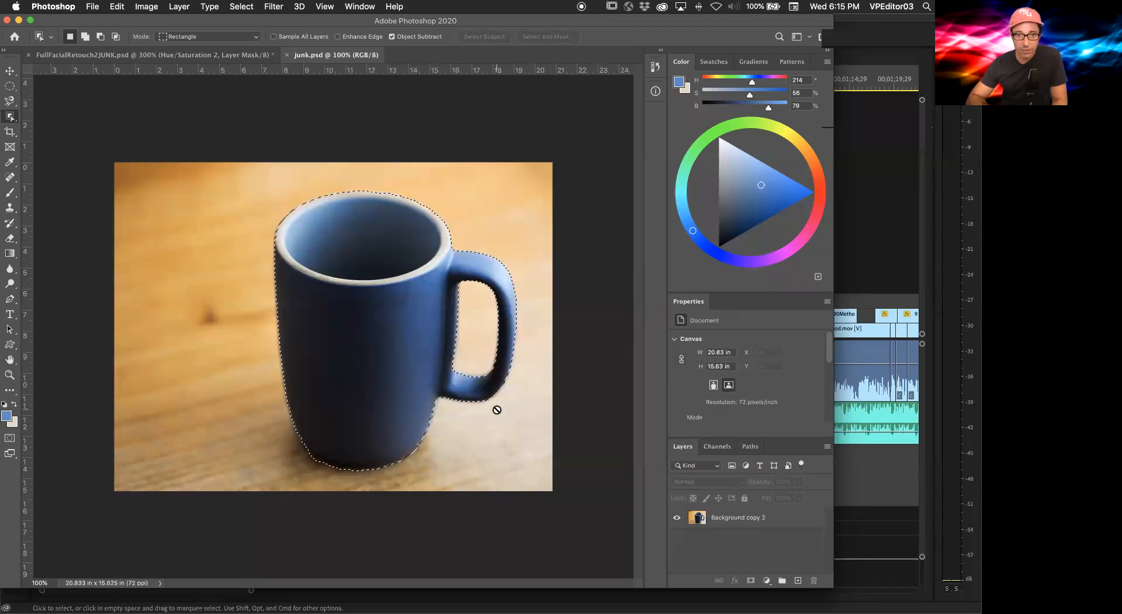
Step: Save the document as junk2.psd on the Desktop with alpha channels and layers, keeping Maximize Compatibility on
left_click(719, 446)
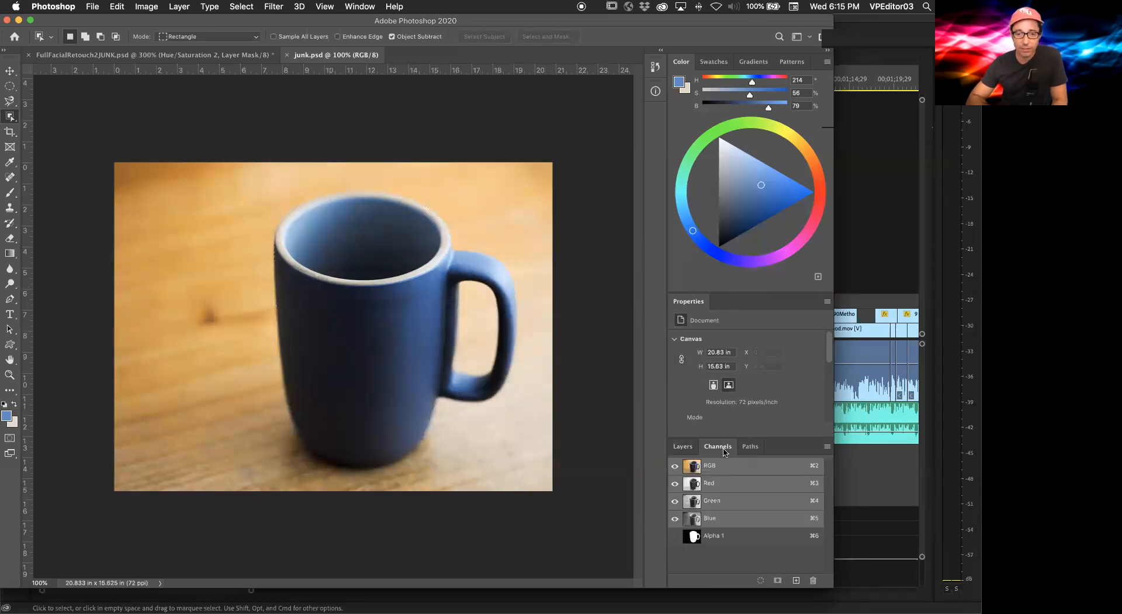
left_click(683, 446)
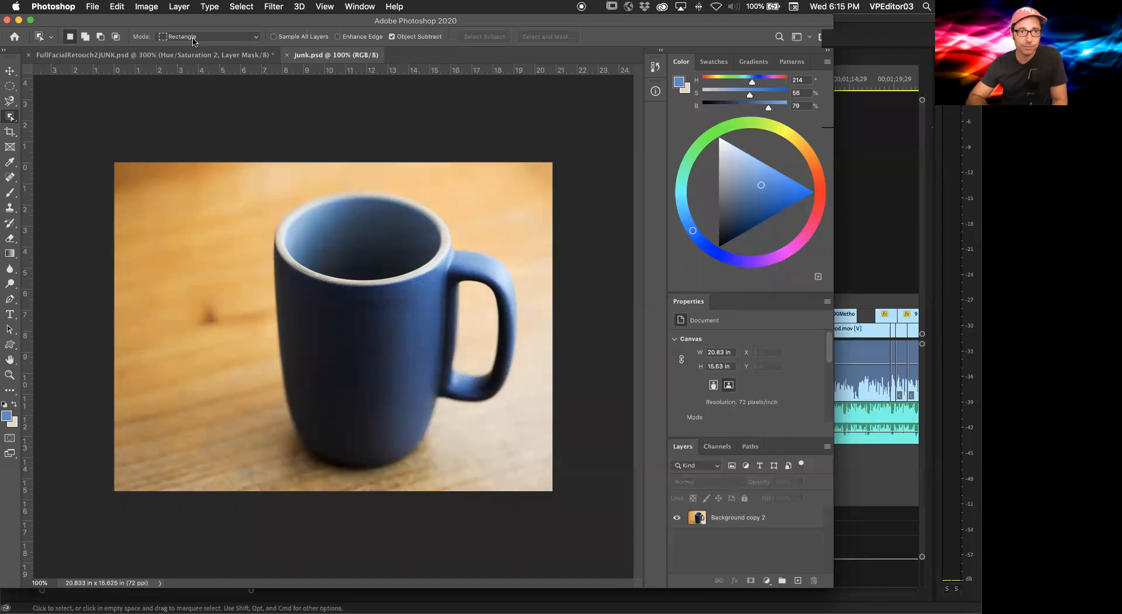
left_click(87, 6)
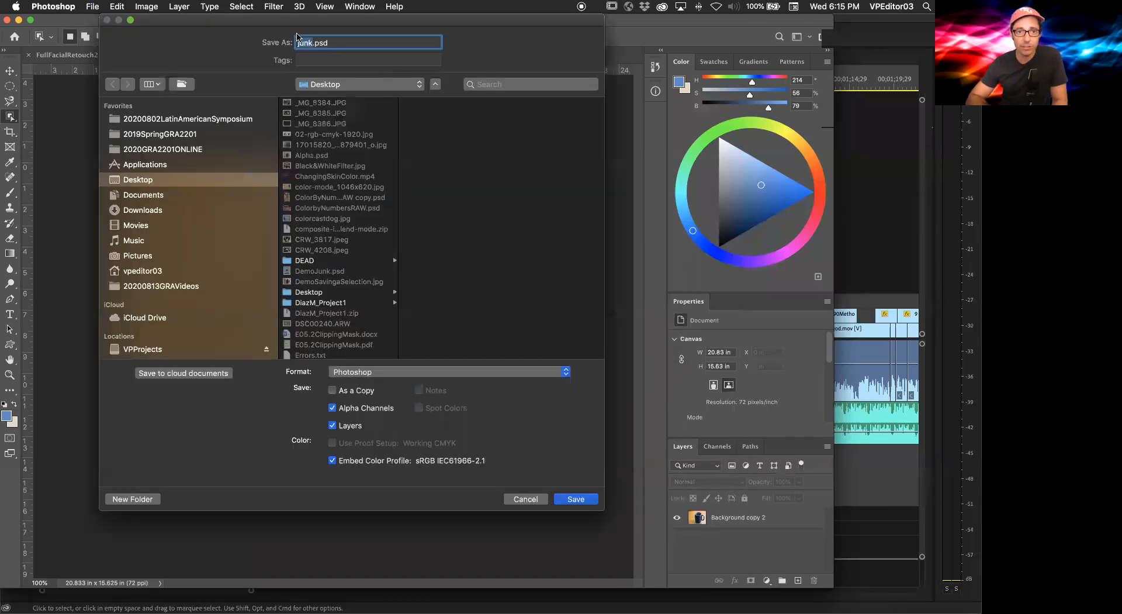
left_click(311, 43)
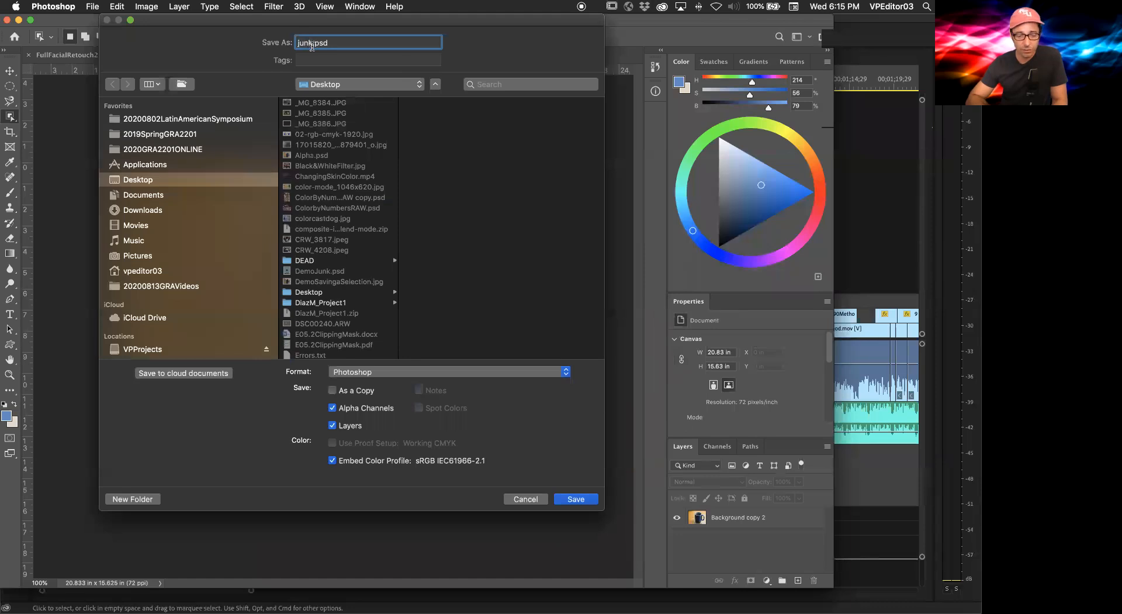
type("2")
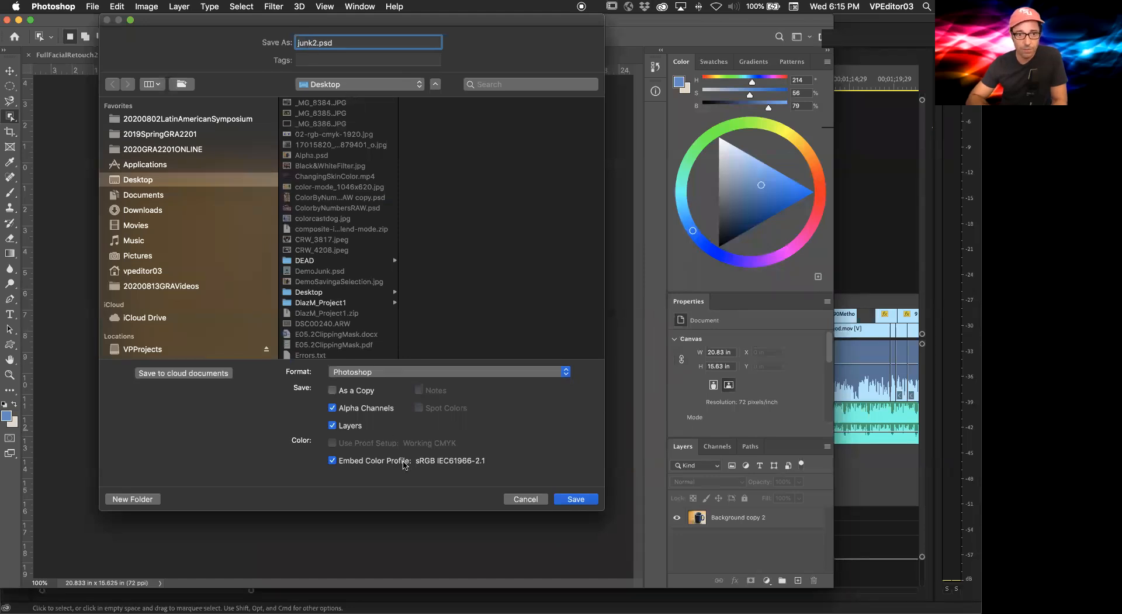
left_click(565, 499)
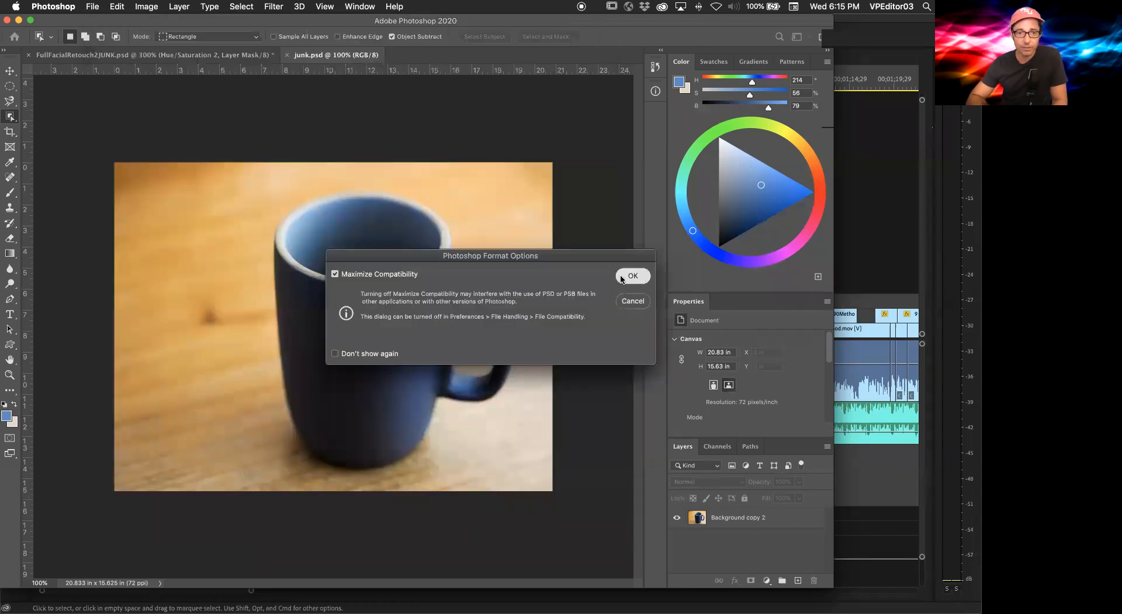
left_click(622, 277)
Step: Switch to Premiere Pro and import junk2.psd from the Desktop as a layered Photoshop file
key("super+Tab")
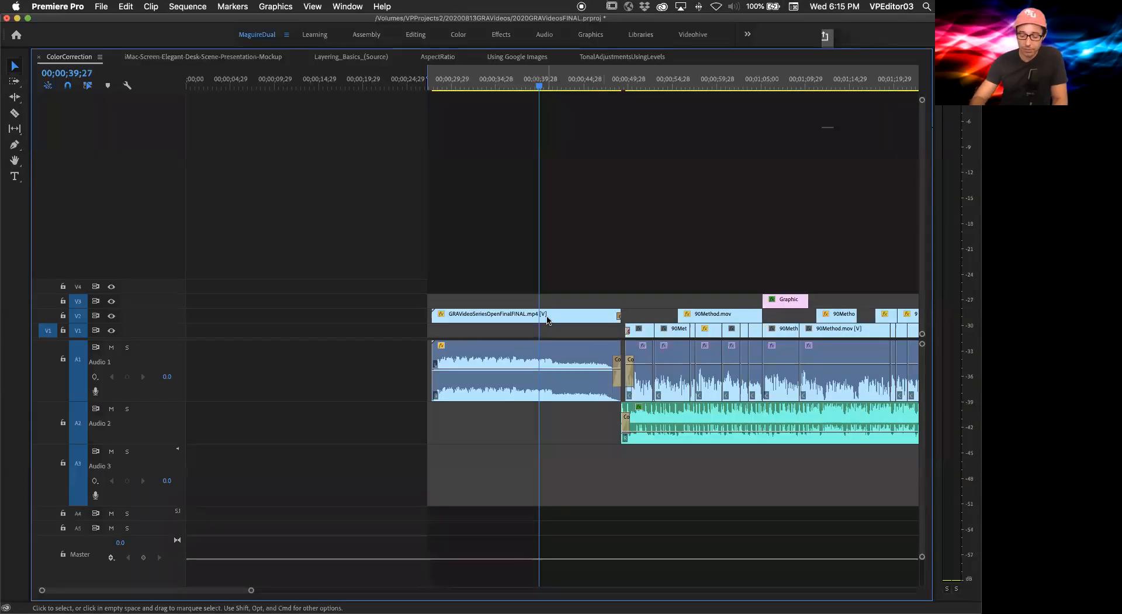
key("super+i")
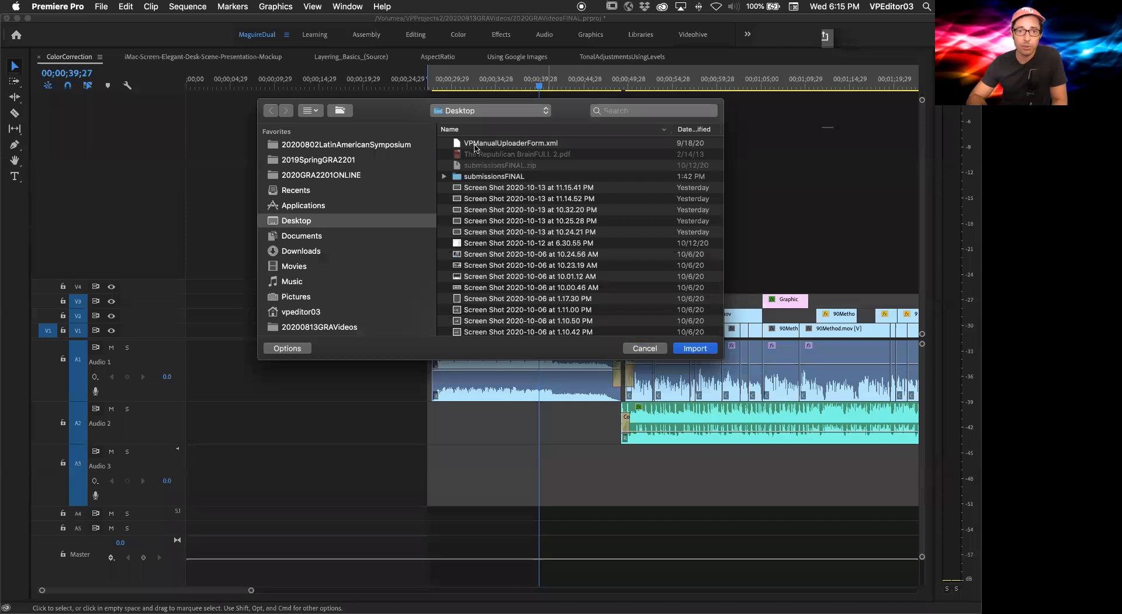
scroll(561, 280, "down", 15)
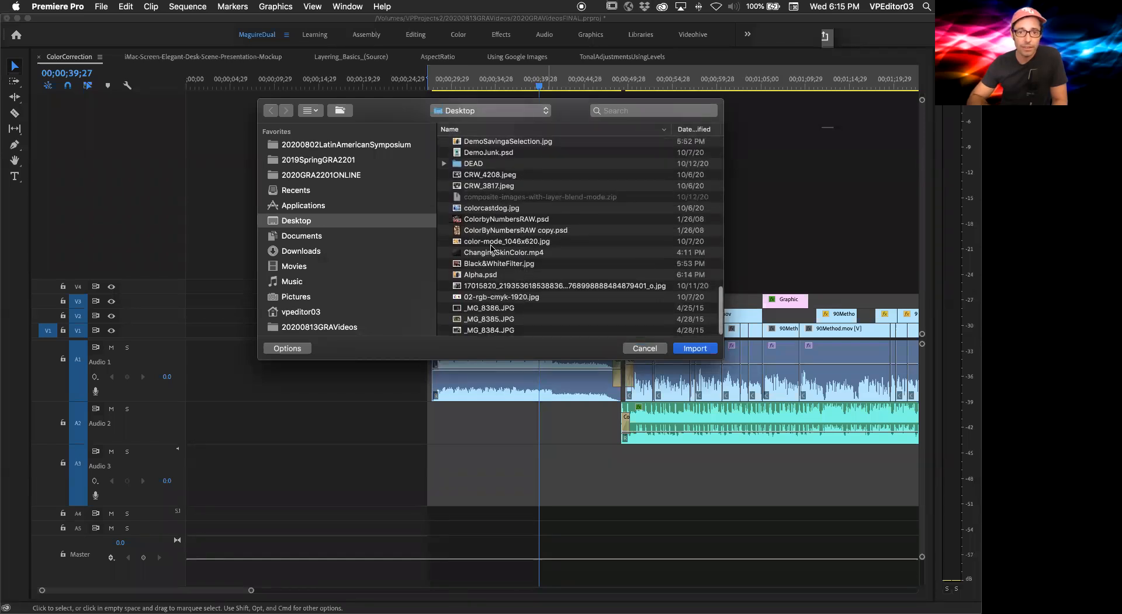
scroll(497, 266, "up", 5)
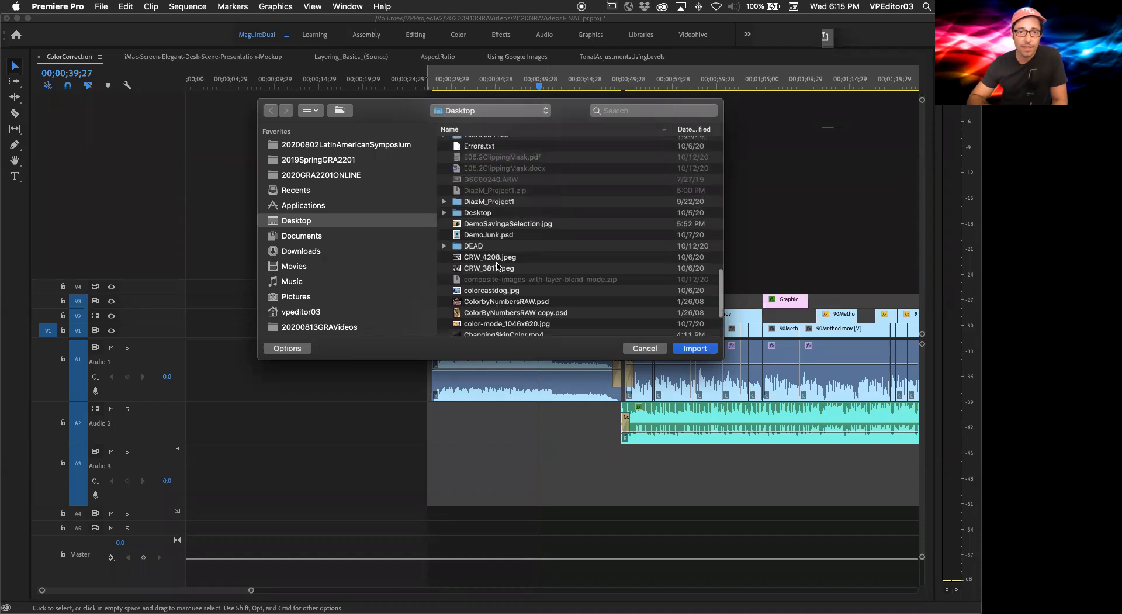
scroll(497, 265, "up", 10)
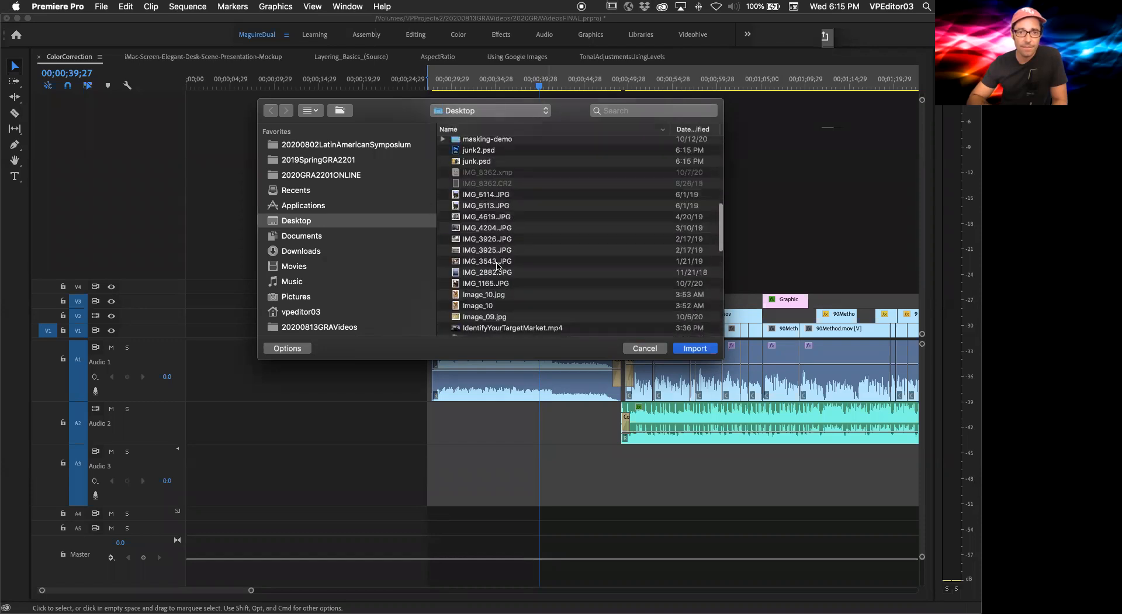
left_click(489, 182)
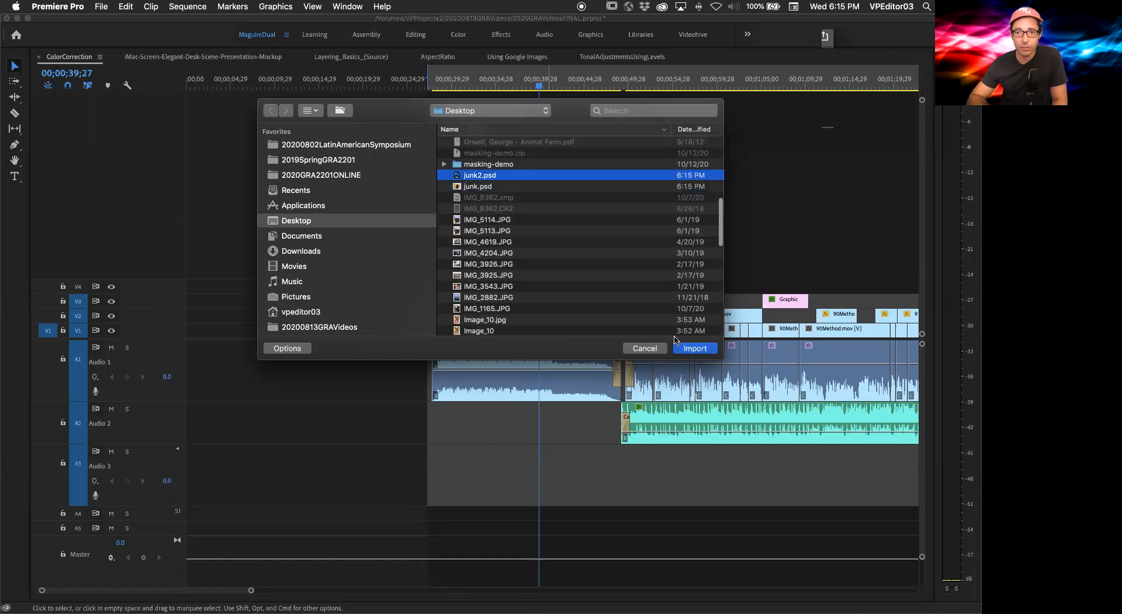
left_click(693, 347)
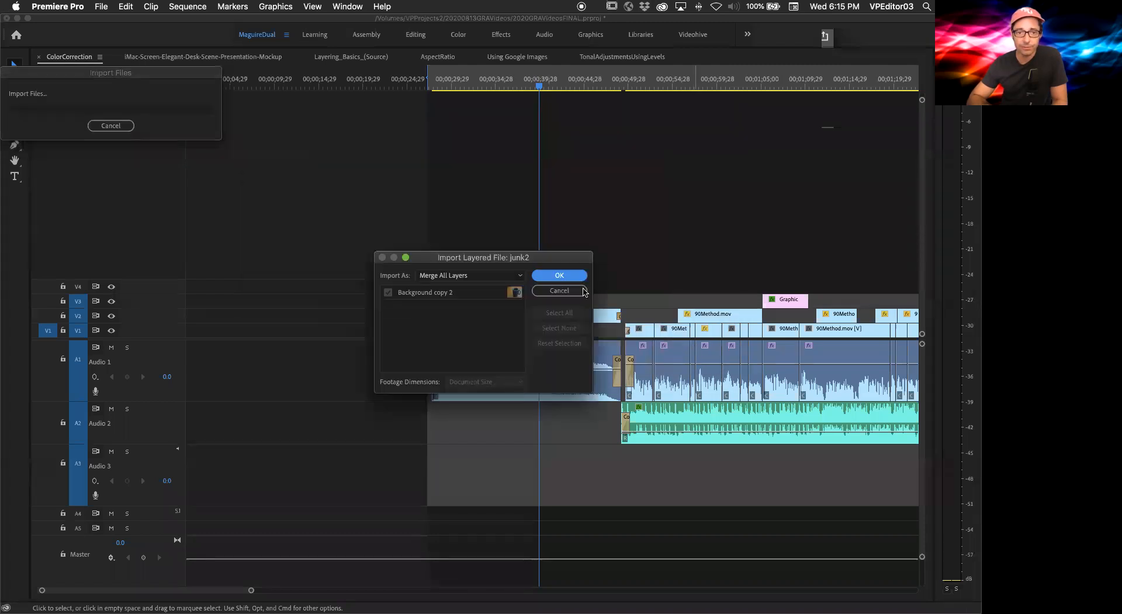
left_click(497, 275)
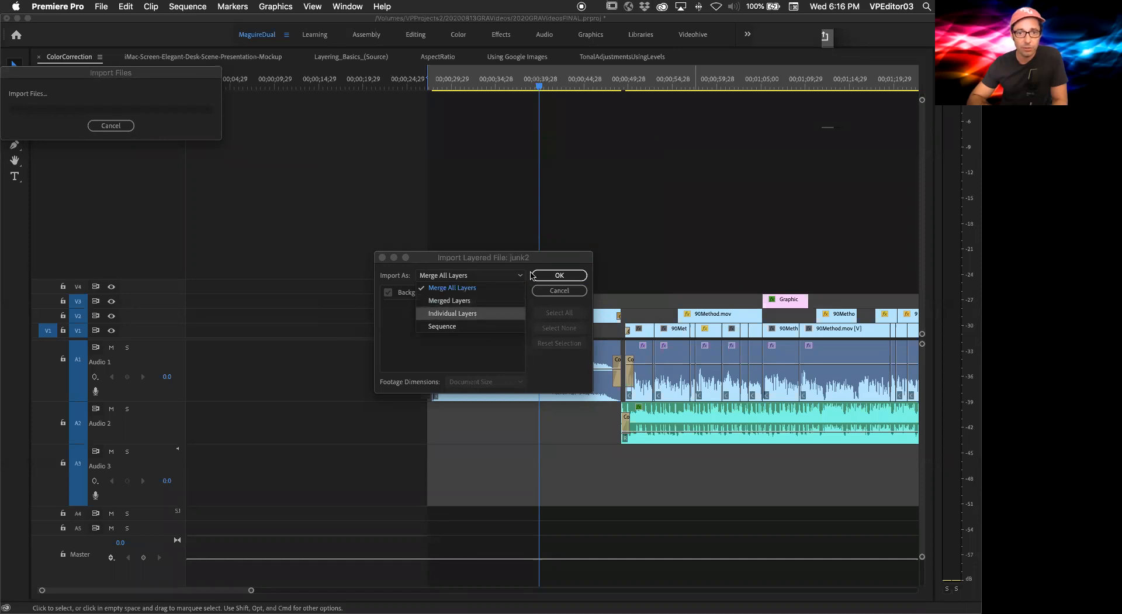
key("Return")
left_click(551, 276)
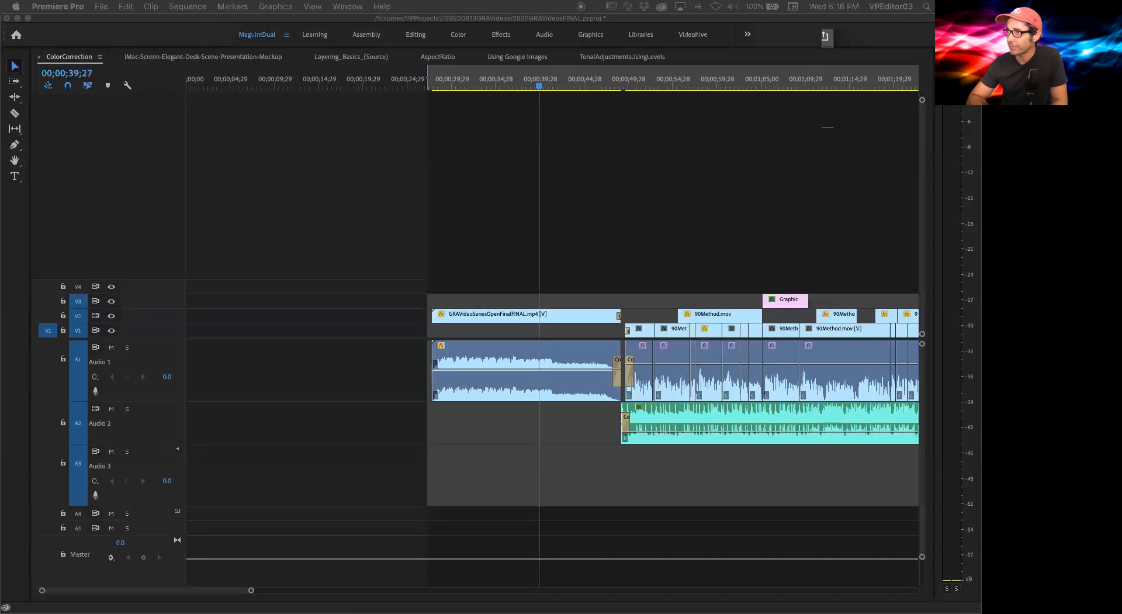
Step: Add the imported junk2 clip to track V3 of the timeline and delete it again
left_click_drag(589, 282, 523, 290)
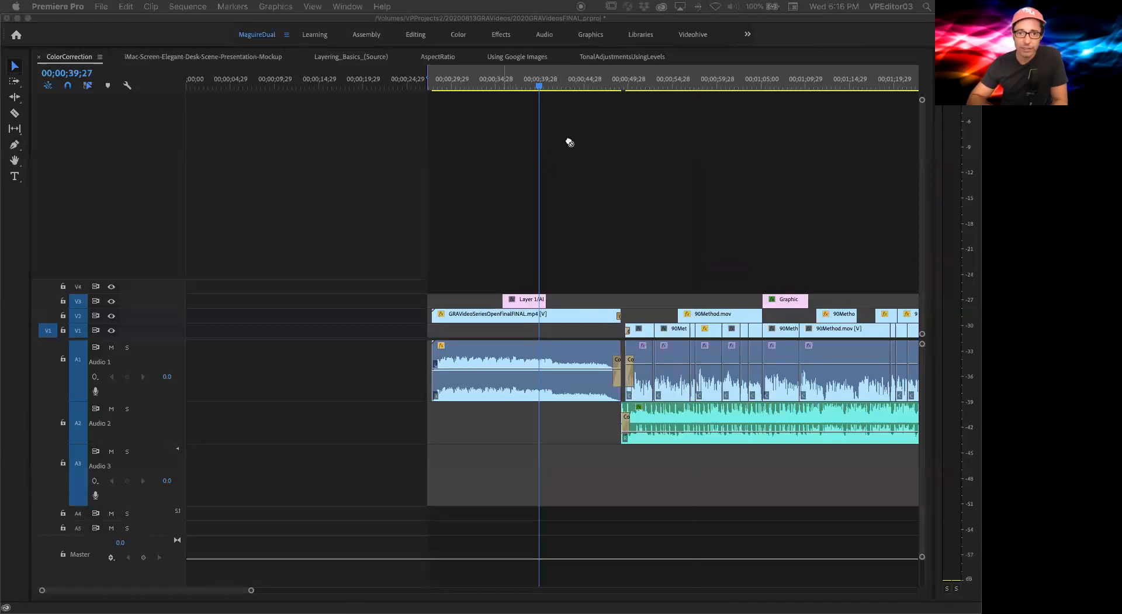
left_click(528, 85)
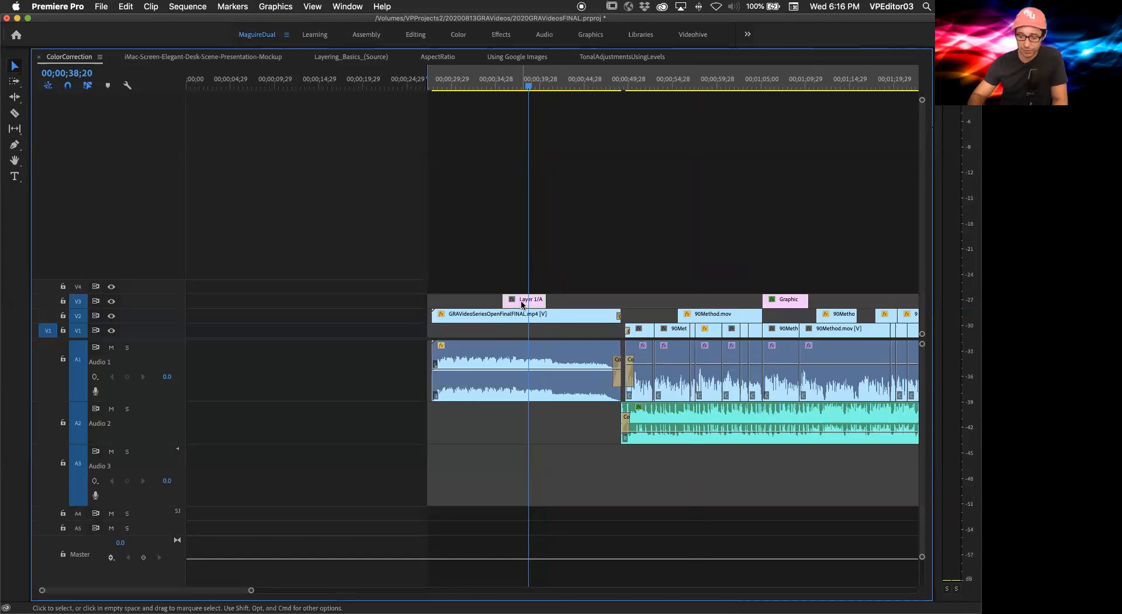
key("Delete")
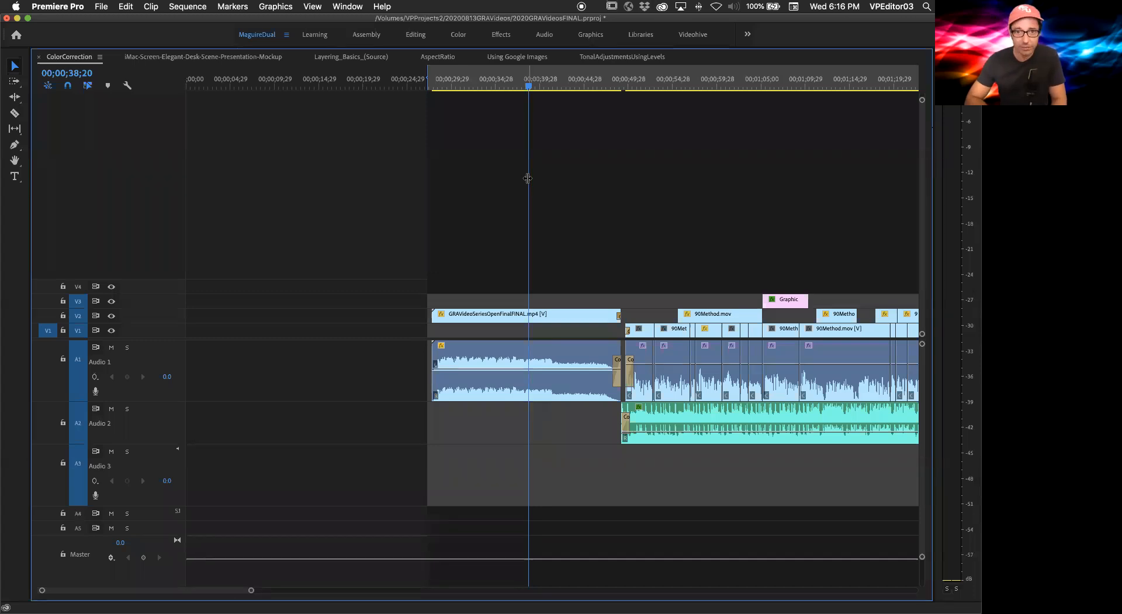
left_click(496, 75)
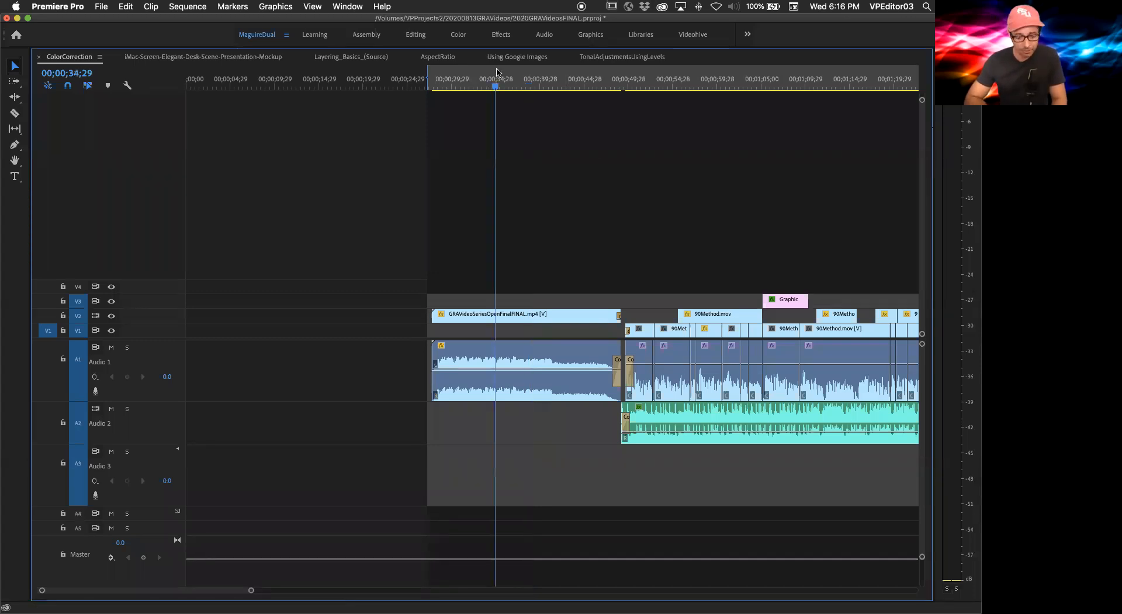
Step: Return to Photoshop and display the Alpha 1 channel as an overlay on the mug image
key("super+Tab")
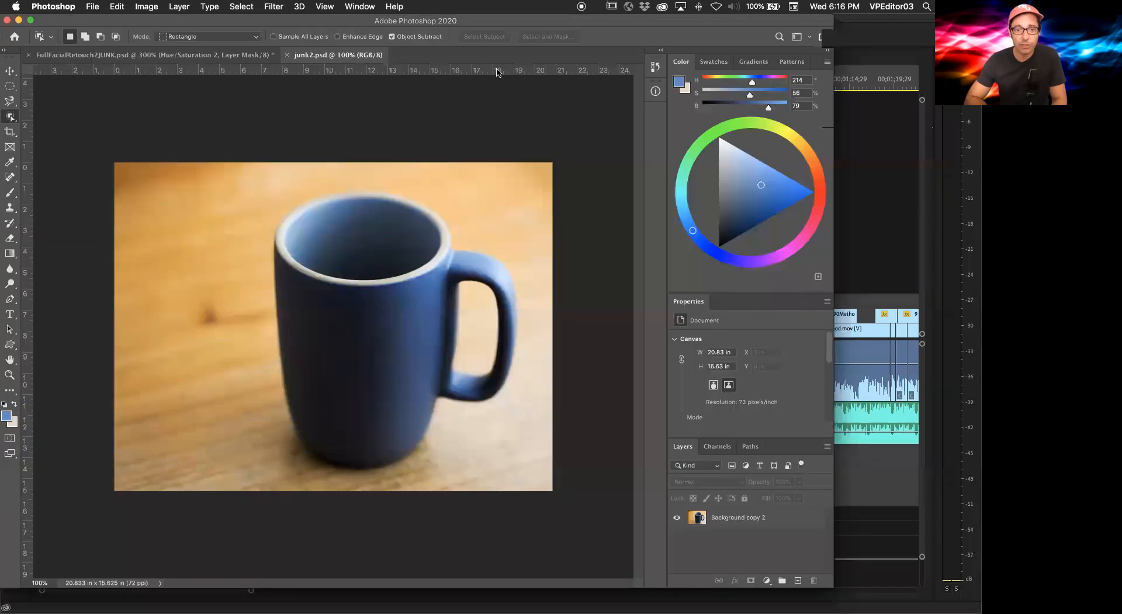
left_click(722, 448)
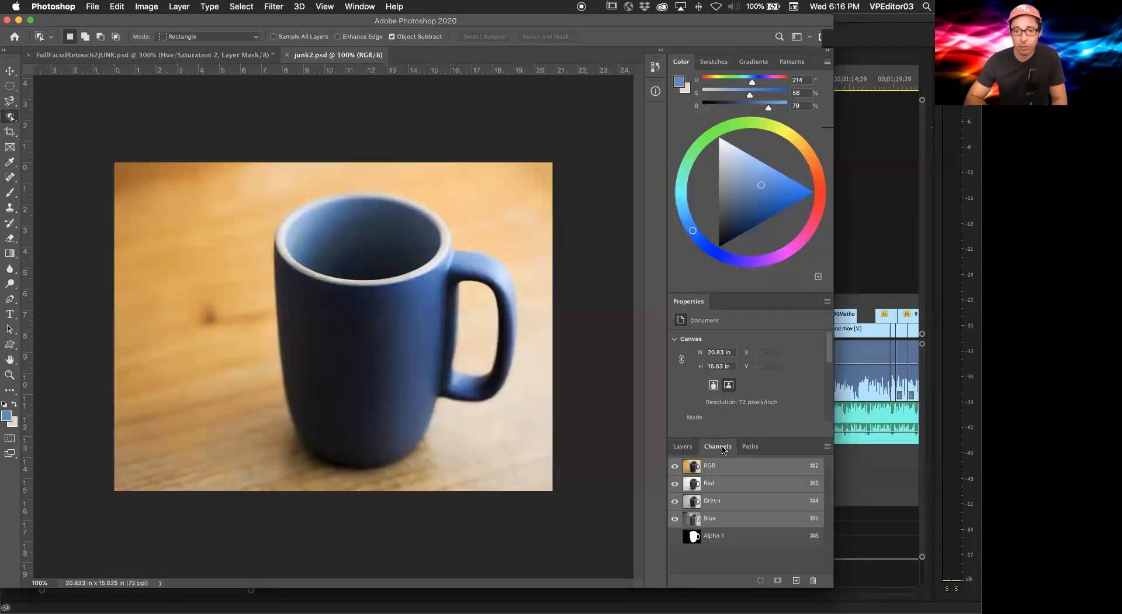
left_click(675, 536)
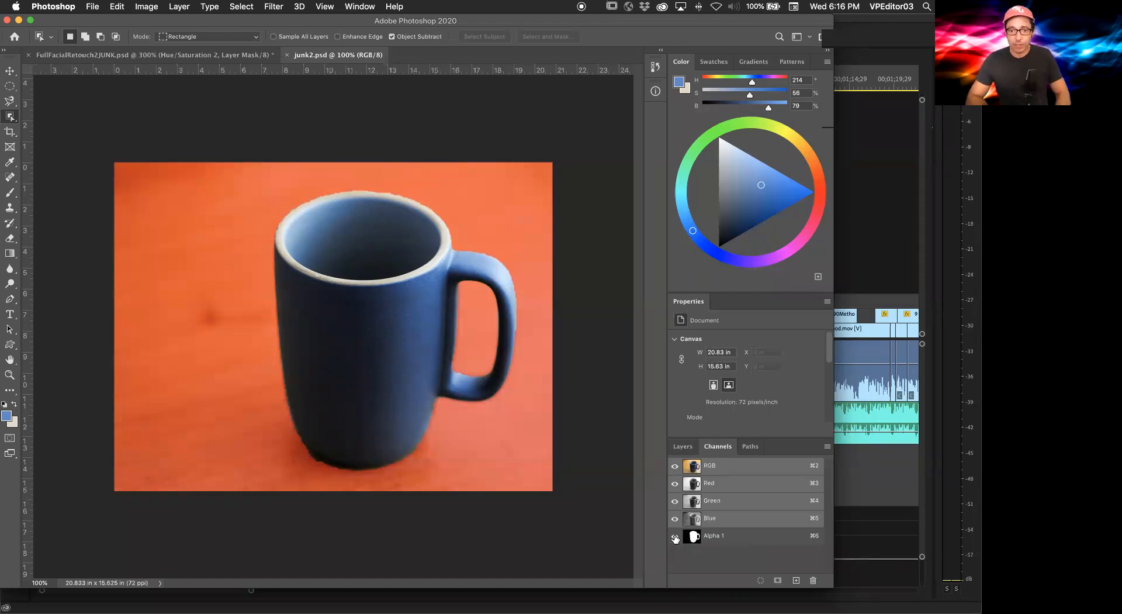
left_click(675, 536)
left_click(675, 536)
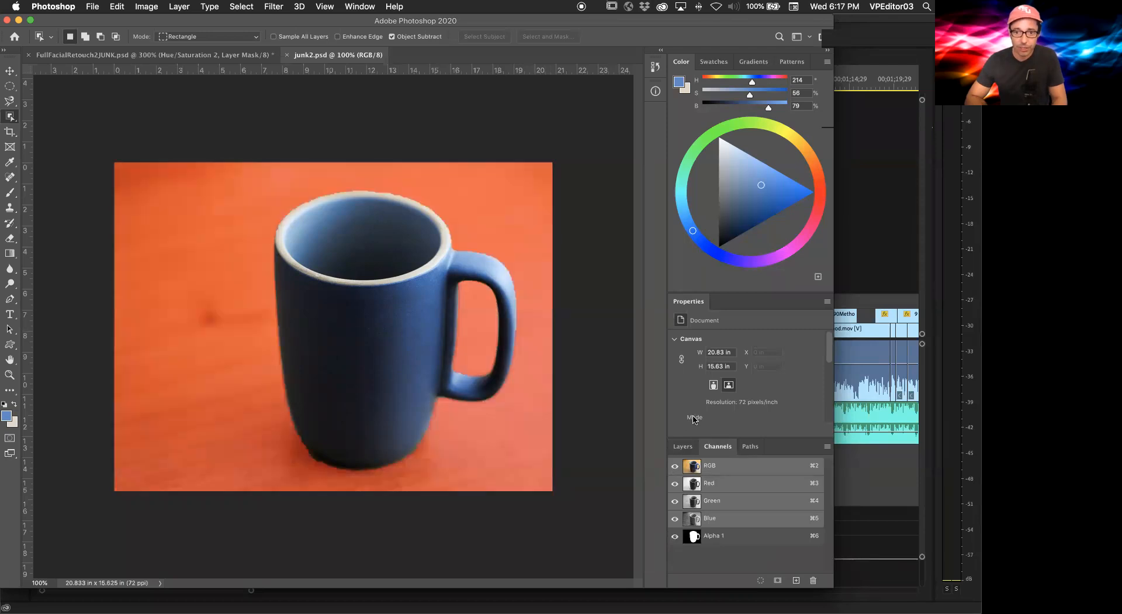
left_click(681, 446)
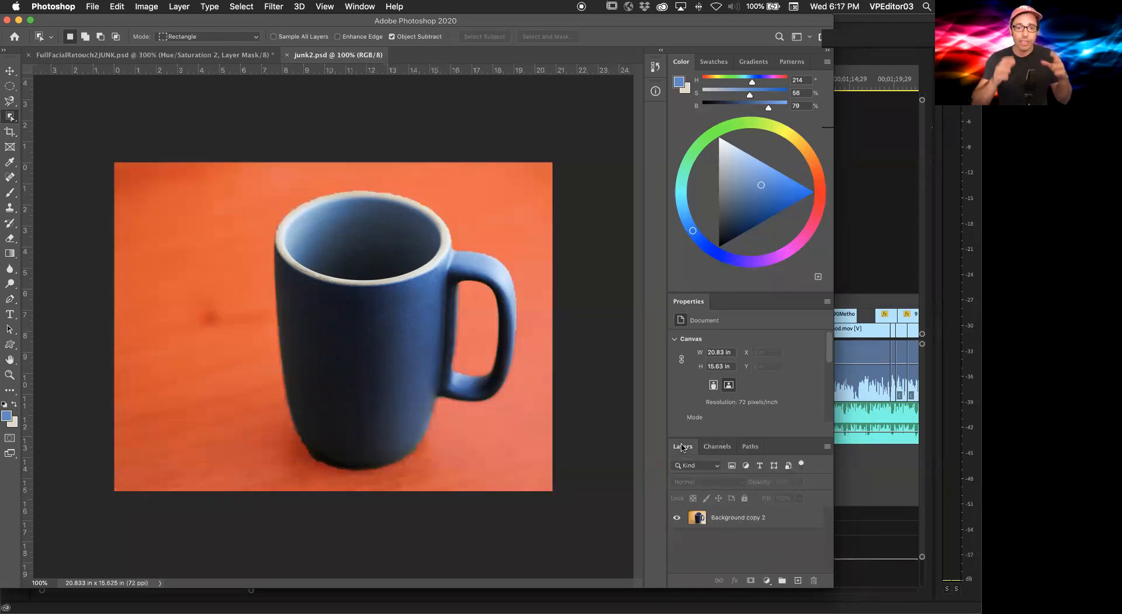